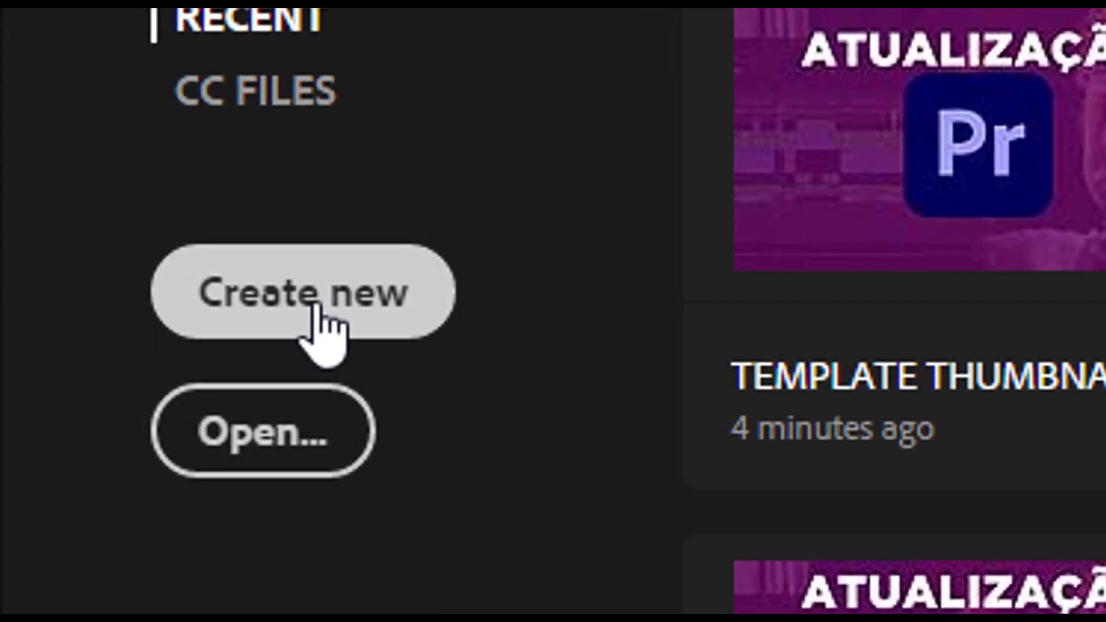
Create a new HDTV 1080p (1920×1080) Film & Video document named 'capa vídeo youtube'
left_click(317, 309)
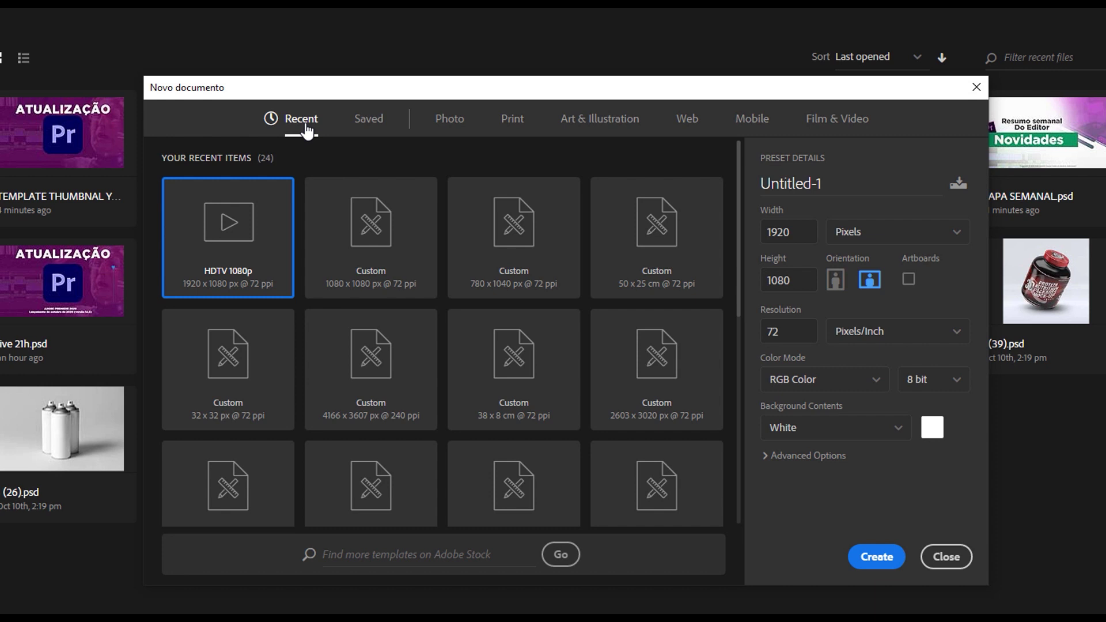
left_click(847, 135)
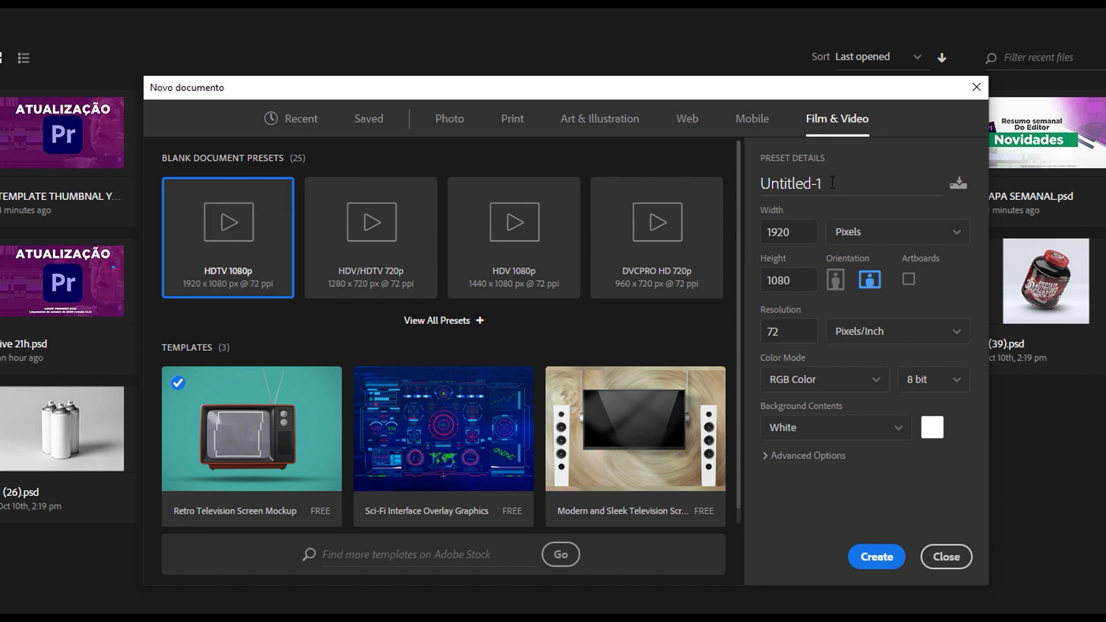
left_click_drag(832, 182, 723, 187)
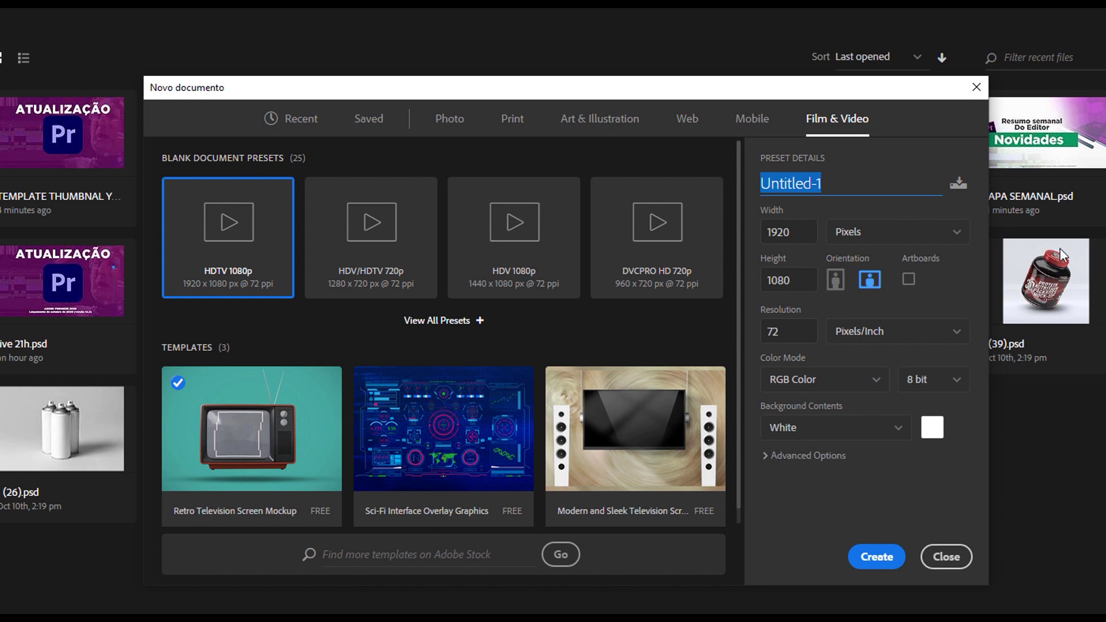
type("capa vídeo youtube")
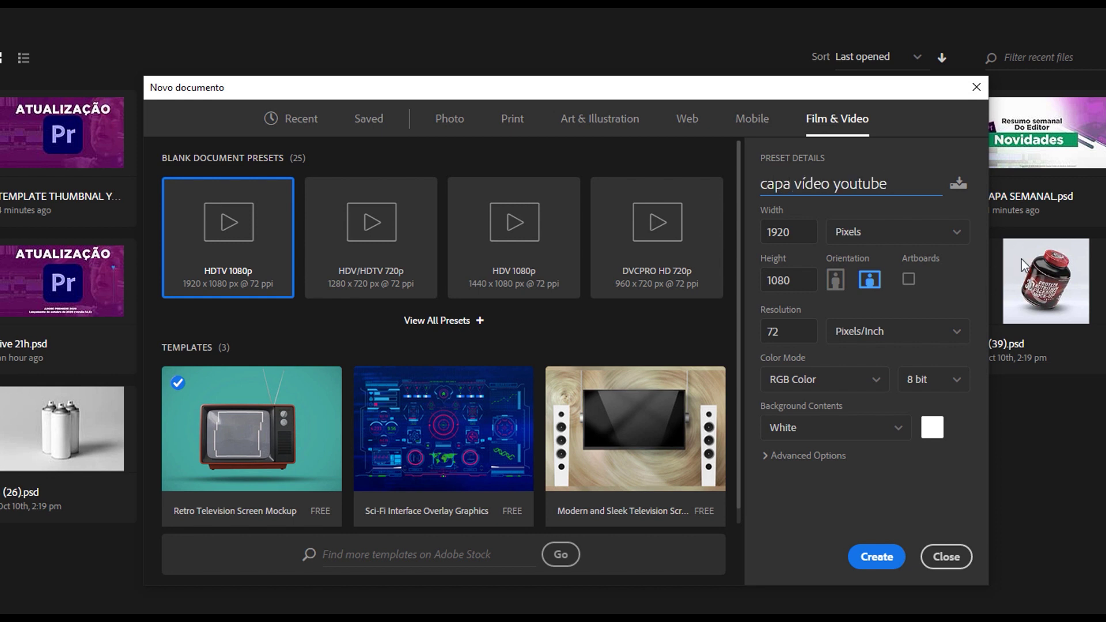
left_click(882, 562)
Open the blank canvas, select the Move tool and unlock the Background layer as Layer 0
left_click(840, 534)
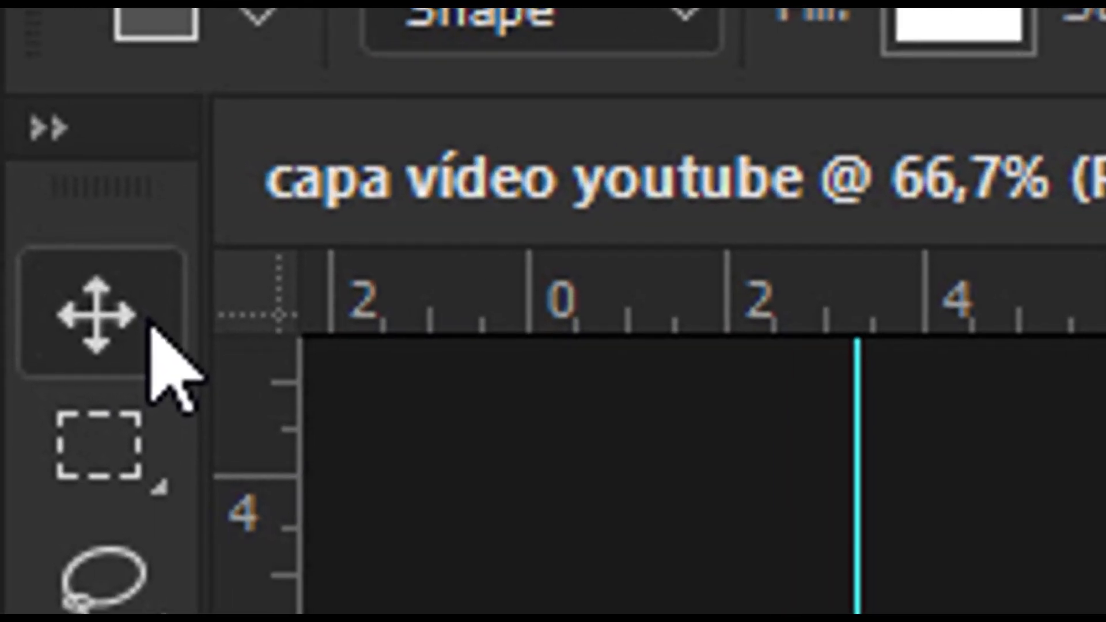
left_click(16, 69)
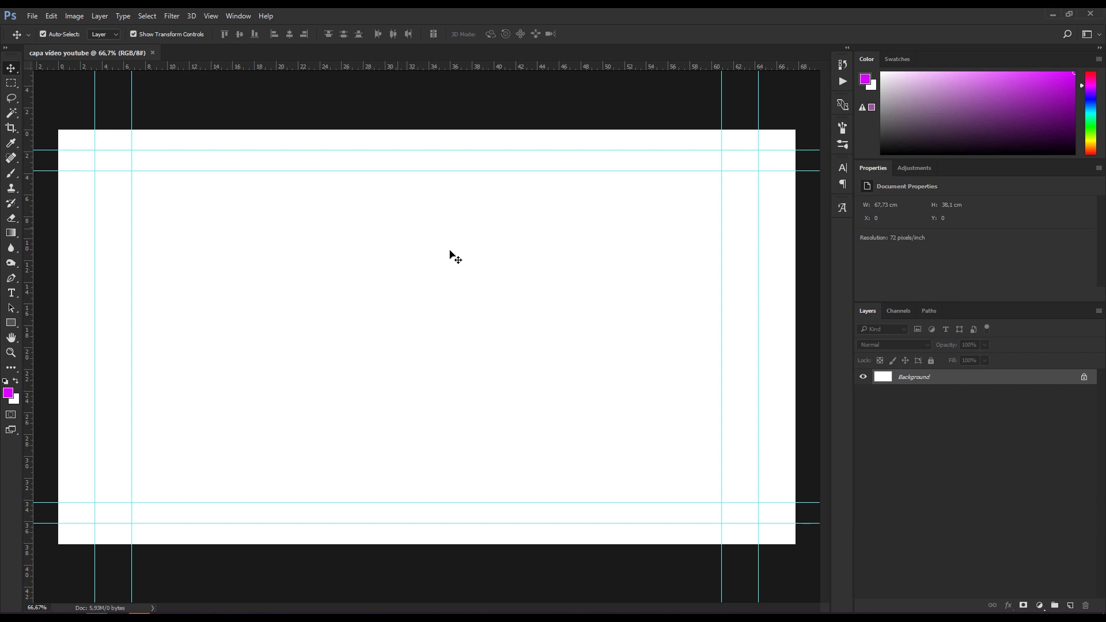
left_click(1084, 378)
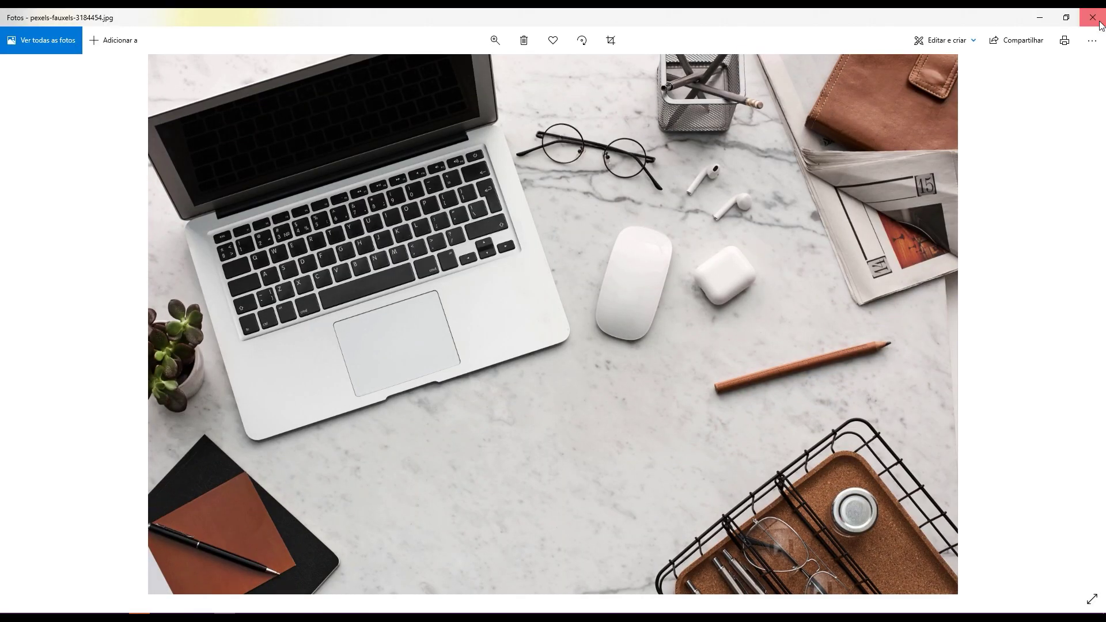
Close the Photos preview and drag pexels-fauxels-3184454.jpg onto the Photoshop canvas
left_click(1101, 25)
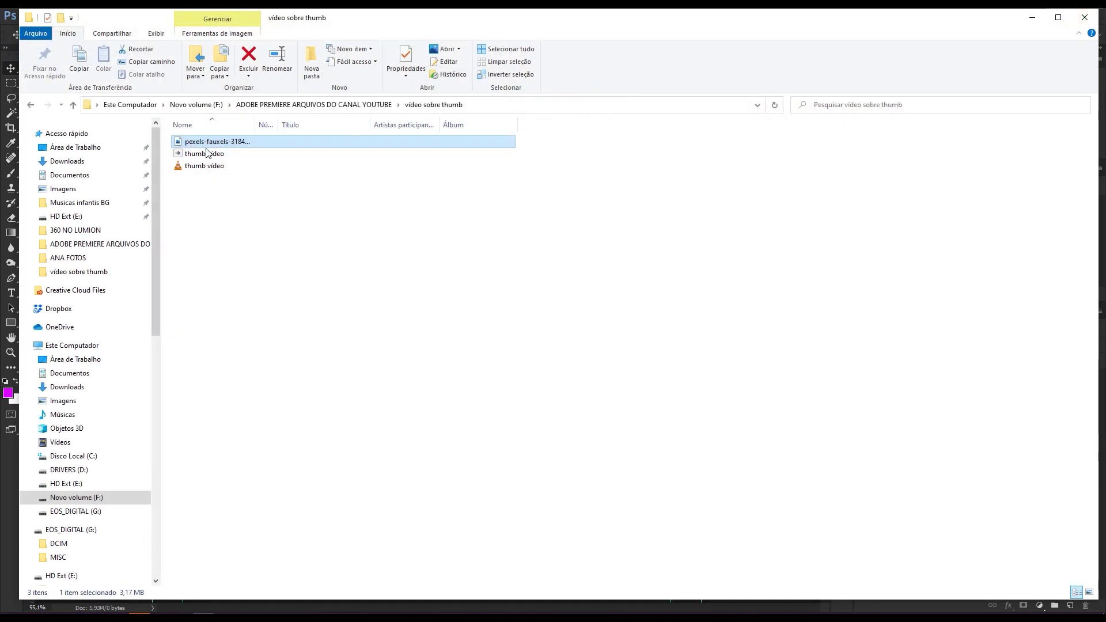
mouse_move(192, 143)
left_mouse_down()
mouse_move(388, 292)
mouse_move(377, 363)
mouse_move(412, 321)
left_mouse_up()
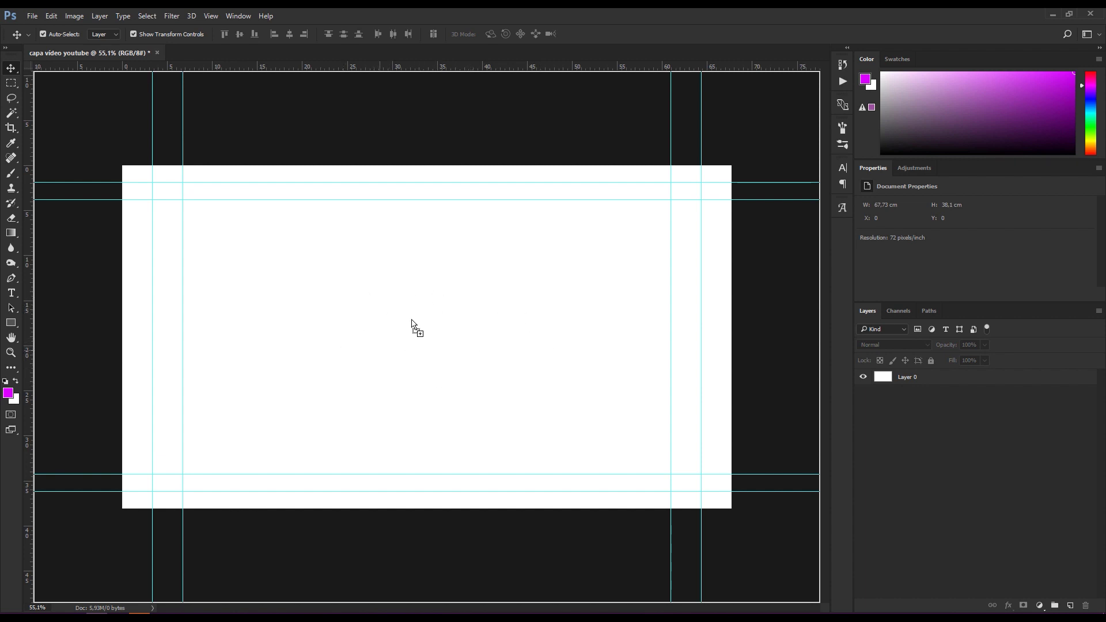
Place the desk photo as a smart object and enlarge it to cover the entire canvas
left_click_drag(412, 321, 436, 334)
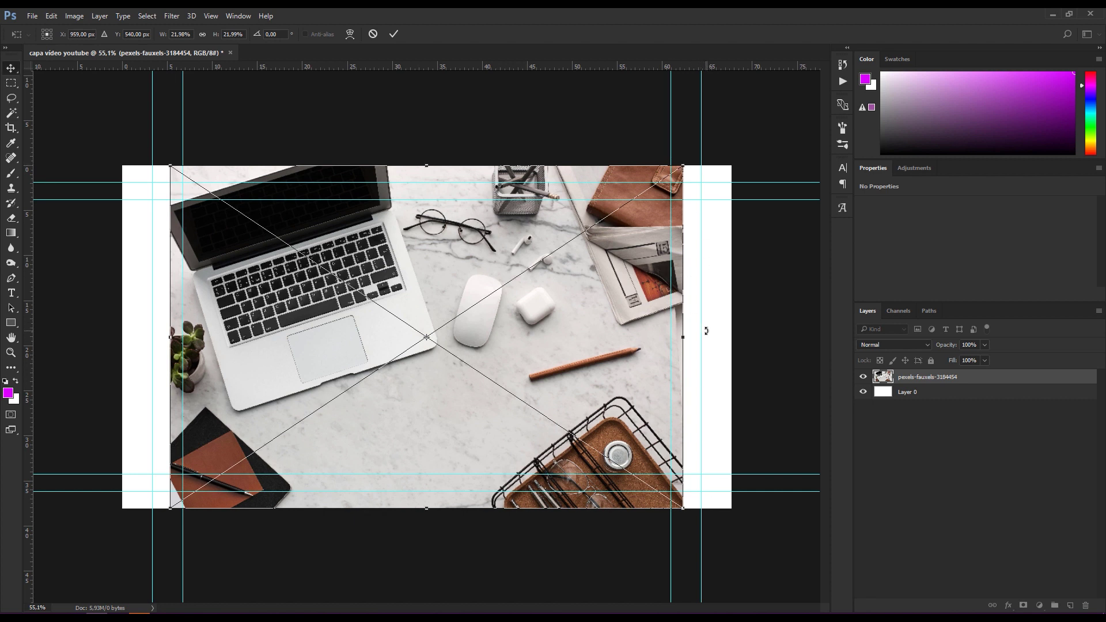
key("Return")
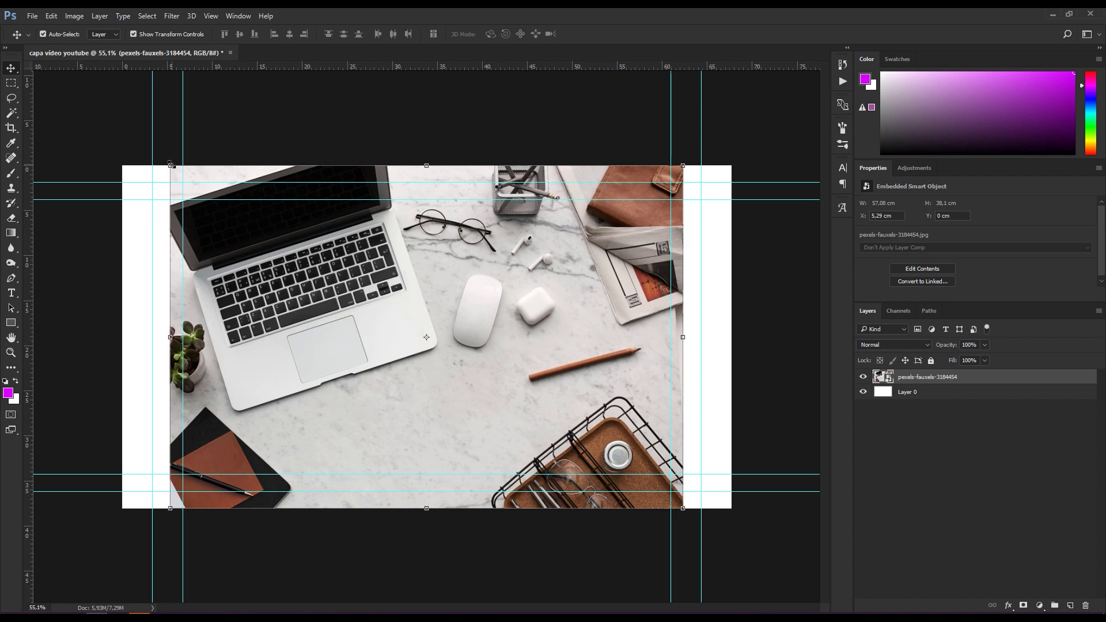
left_click_drag(172, 164, 95, 115)
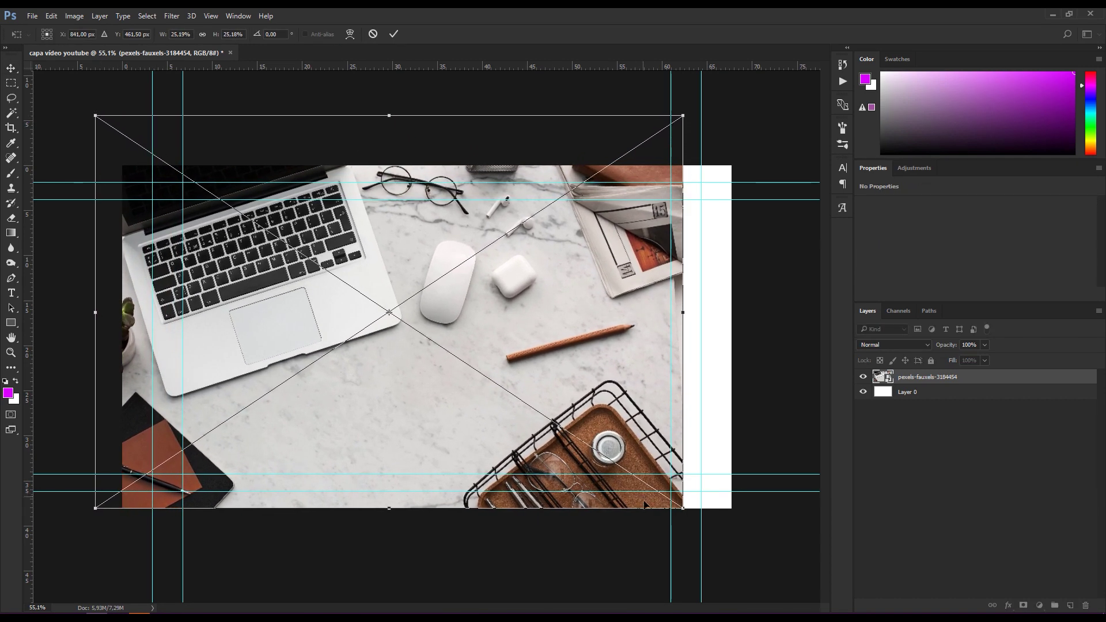
left_click_drag(683, 509, 761, 559)
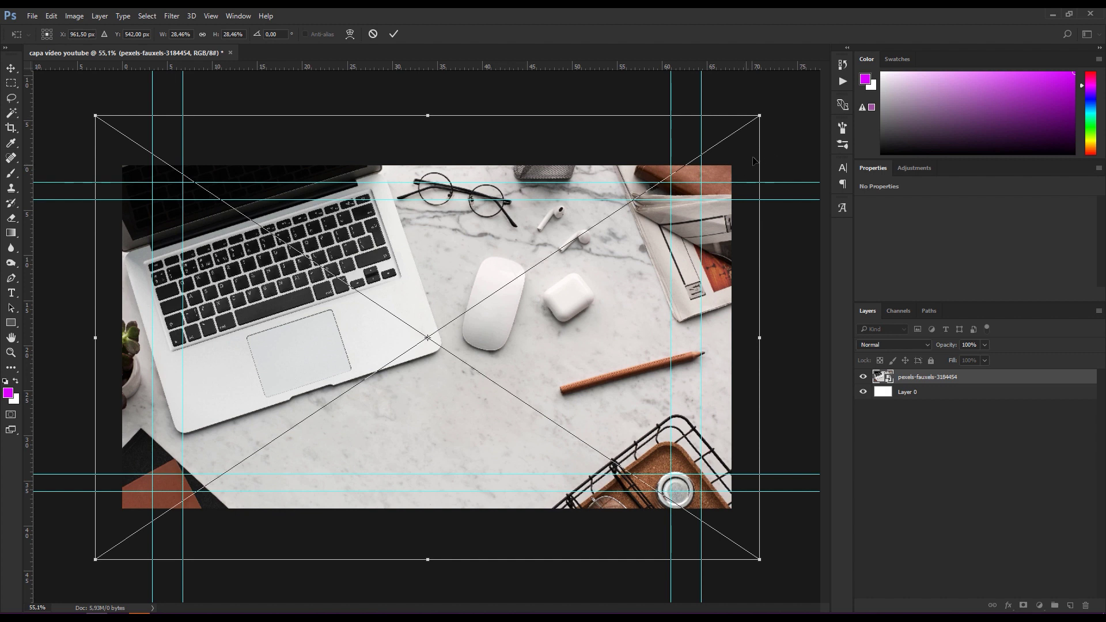
key("Return")
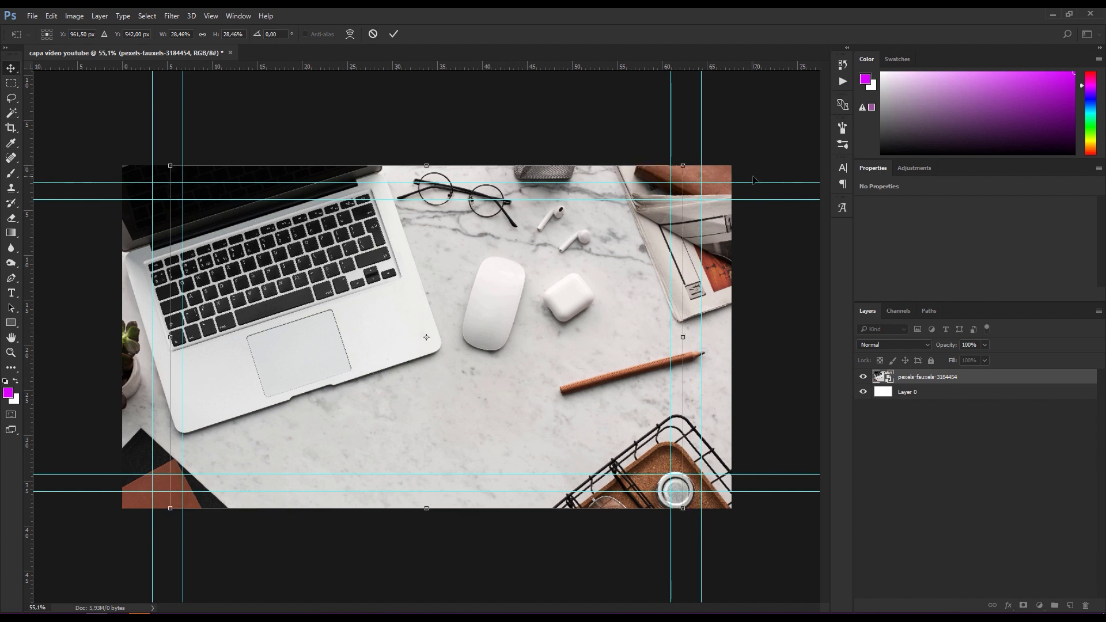
left_click(507, 141)
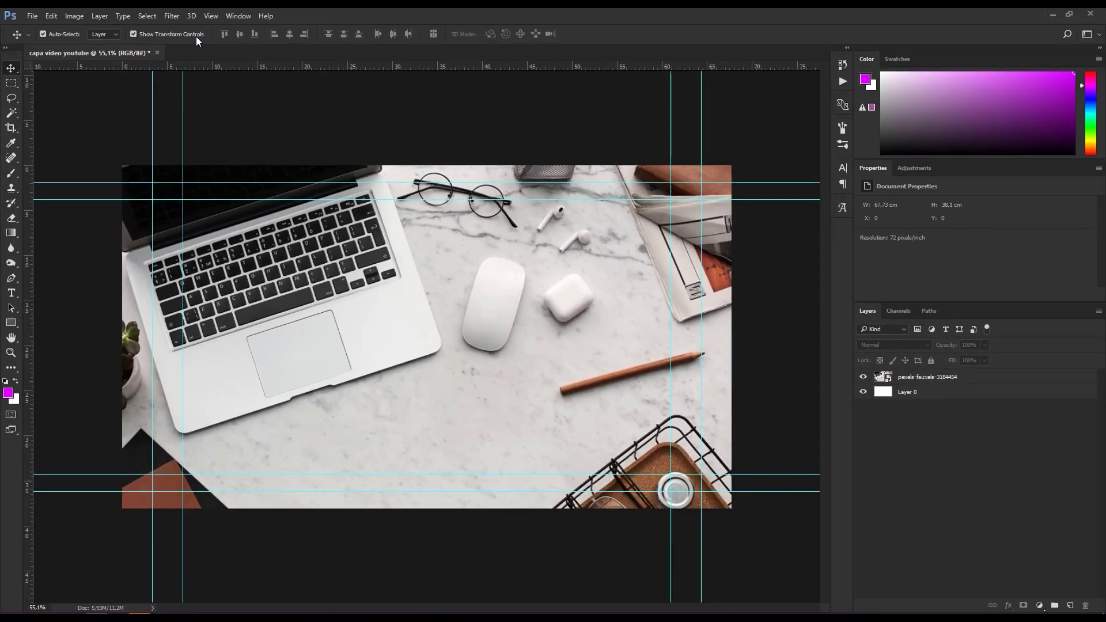
Resize the desk photo to 73.91 × 49.32 cm and move it upward, keeping the canvas covered
left_click(596, 296)
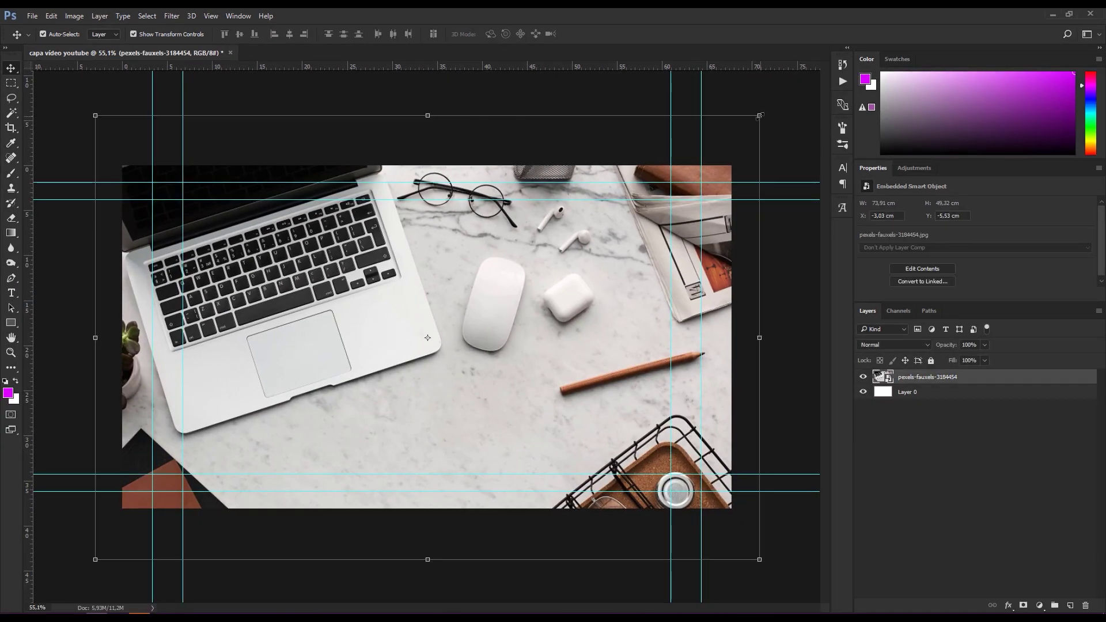
left_click_drag(759, 114, 714, 132)
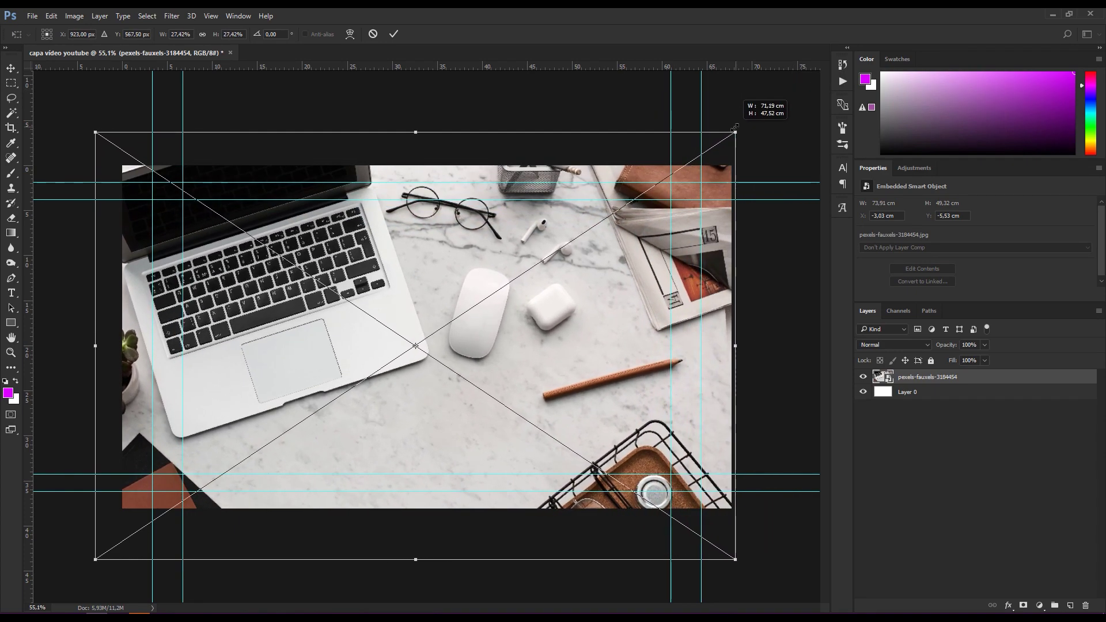
mouse_move(713, 132)
left_mouse_down()
mouse_move(798, 86)
mouse_move(800, 115)
mouse_move(734, 124)
mouse_move(628, 230)
mouse_move(637, 240)
mouse_move(612, 127)
mouse_move(694, 195)
mouse_move(564, 167)
mouse_move(717, 113)
mouse_move(625, 225)
mouse_move(763, 136)
mouse_move(686, 213)
mouse_move(771, 122)
mouse_move(824, 119)
left_mouse_up()
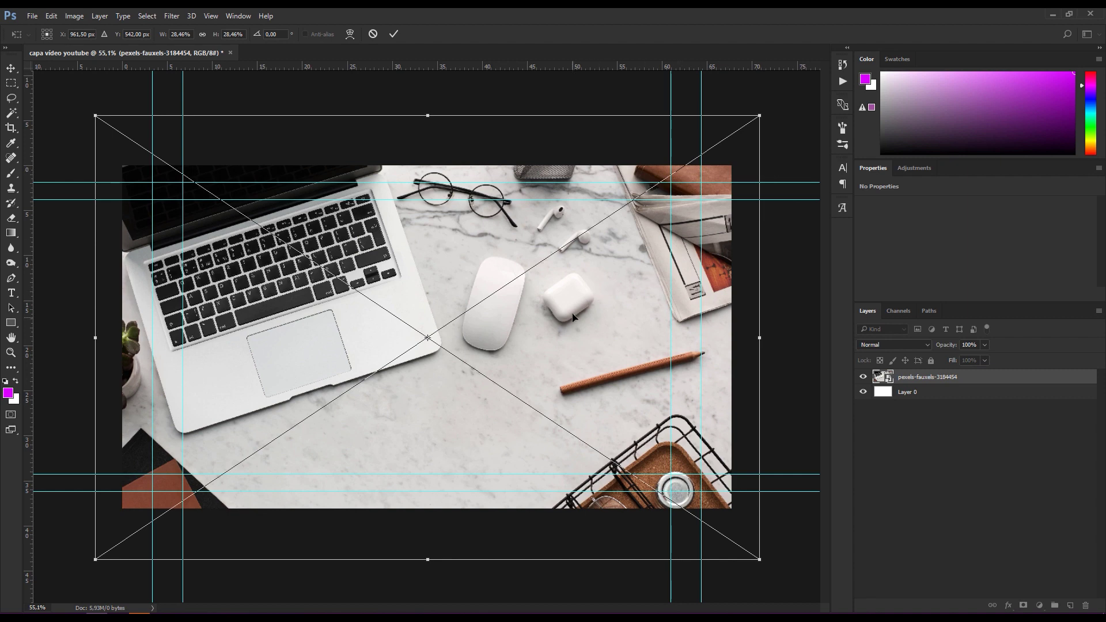
left_click_drag(573, 316, 568, 276)
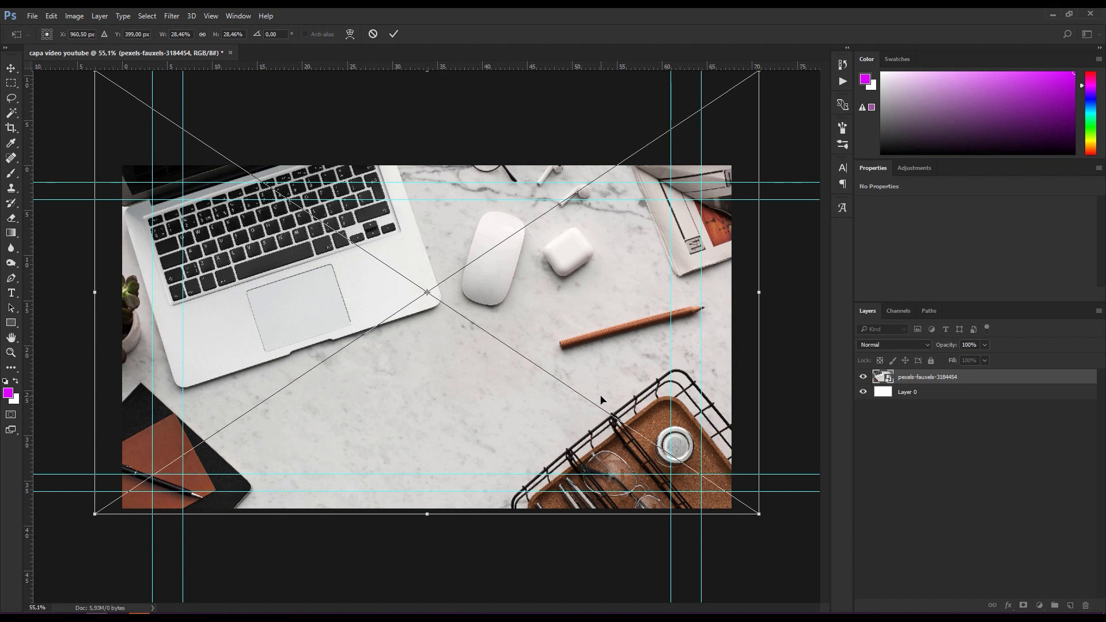
key("Return")
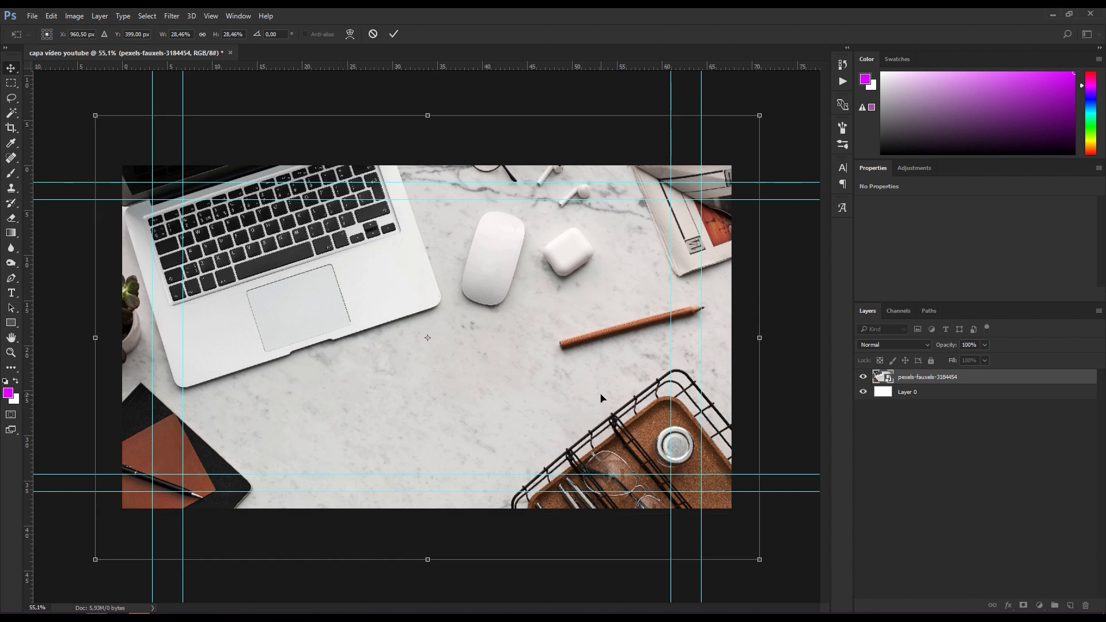
left_click(979, 464)
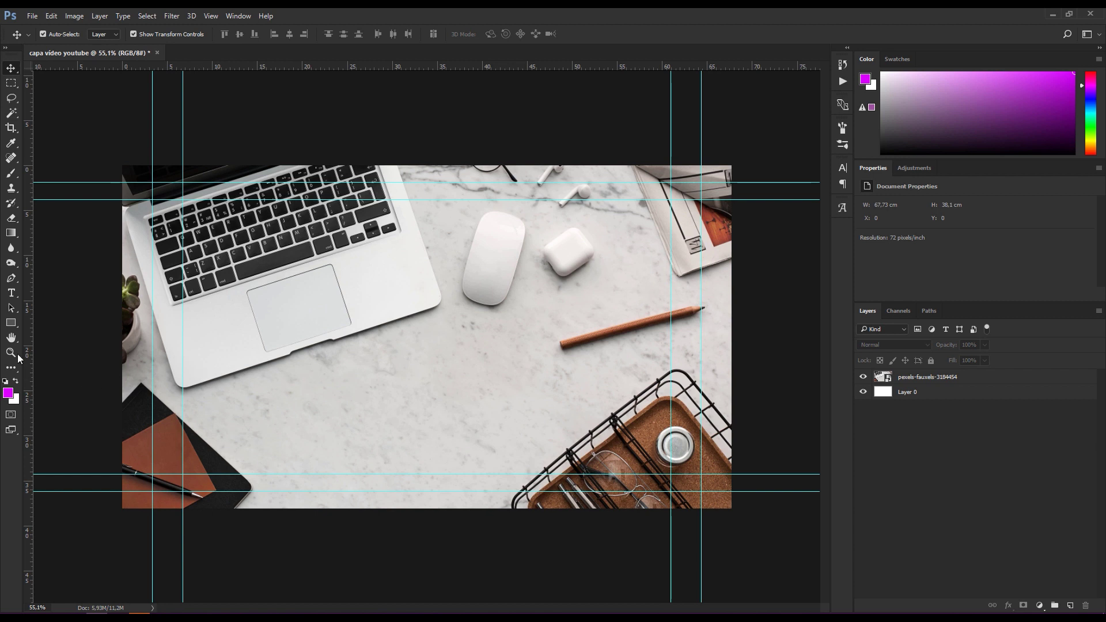
Add a title text layer over the laptop trackpad on the photo
left_click(11, 294)
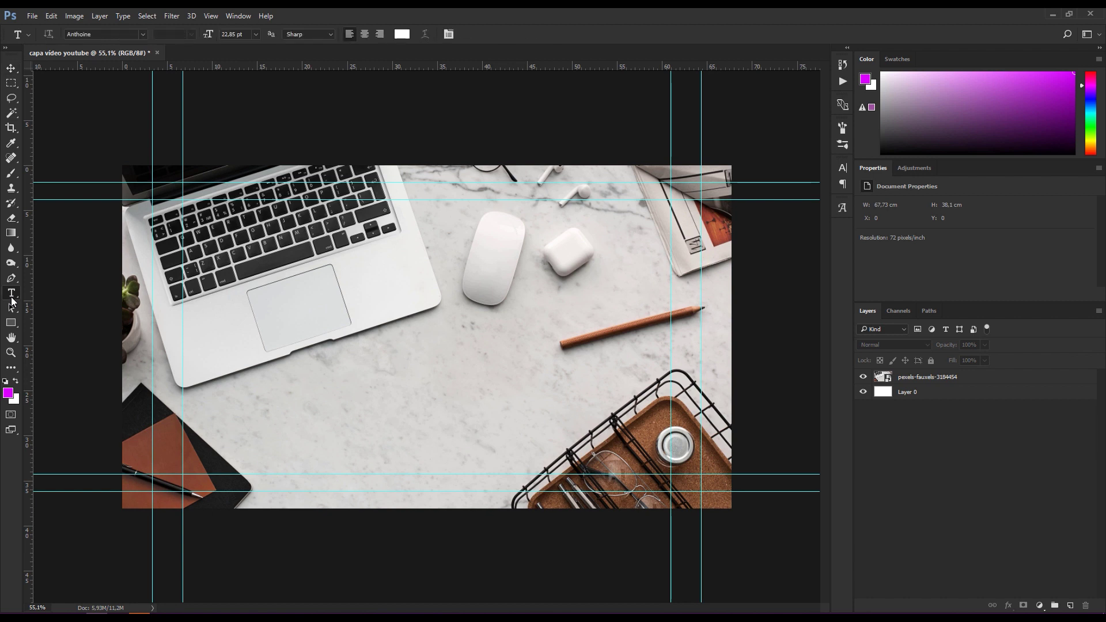
left_click(297, 306)
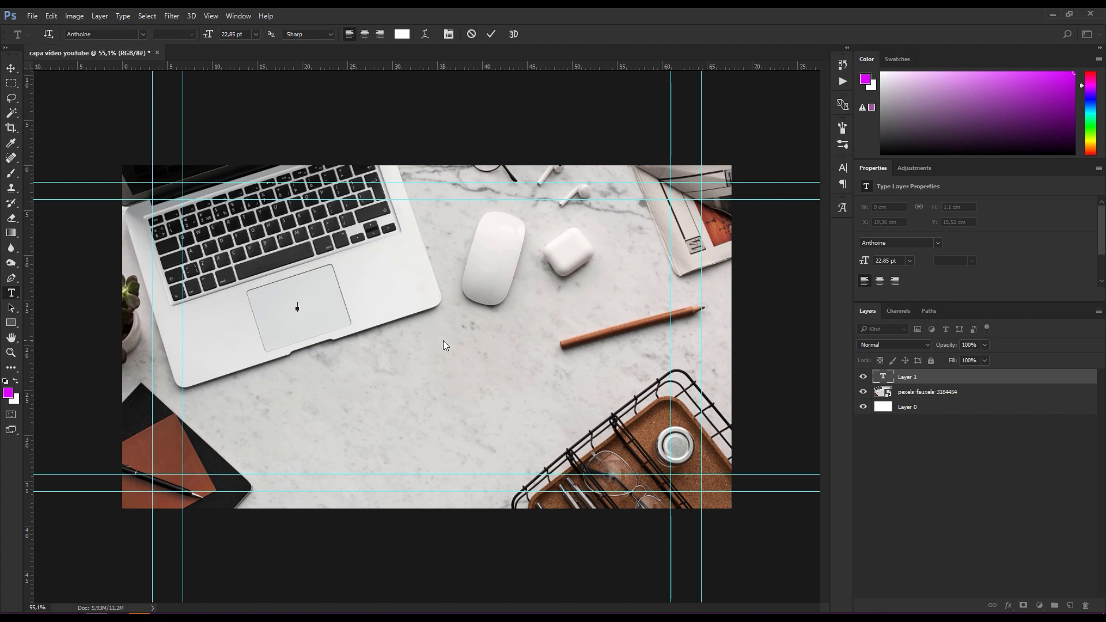
type("Com")
type("ofa")
type("zer")
left_click(10, 69)
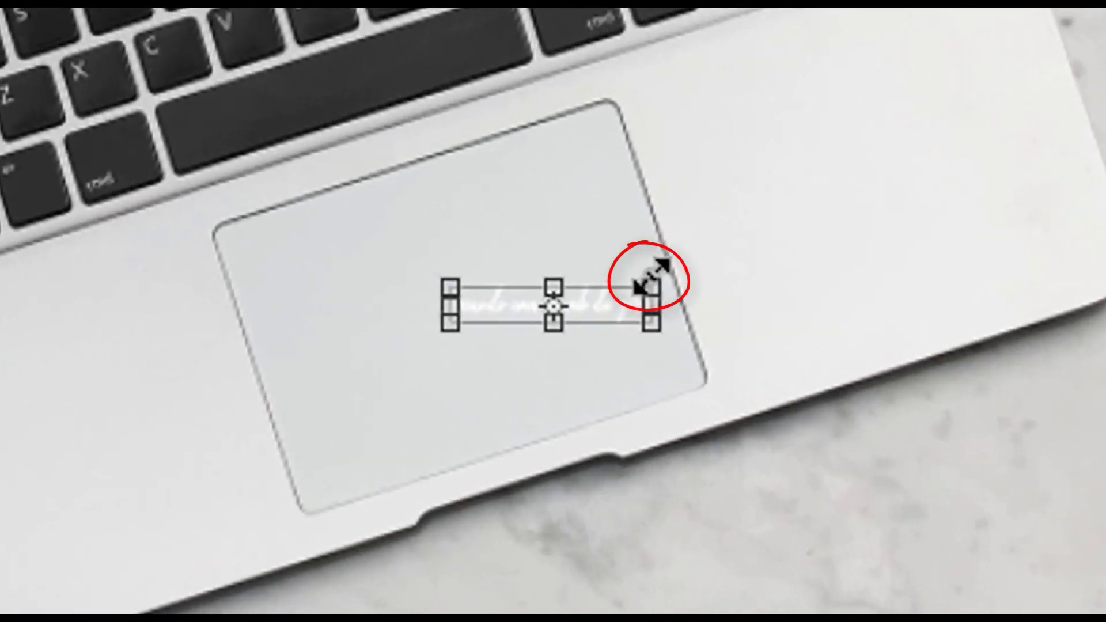
Enlarge and reposition the title to 297.04 pt, spanning most of the photo width
mouse_move(648, 280)
left_mouse_down()
mouse_move(580, 238)
mouse_move(732, 210)
left_mouse_up()
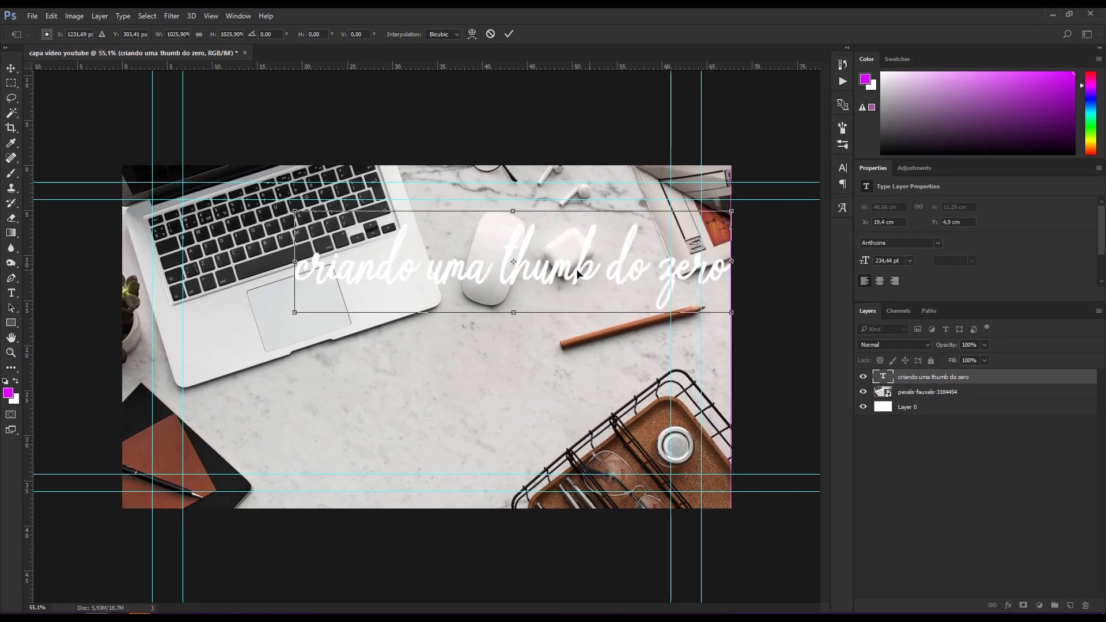
left_click_drag(579, 274, 436, 334)
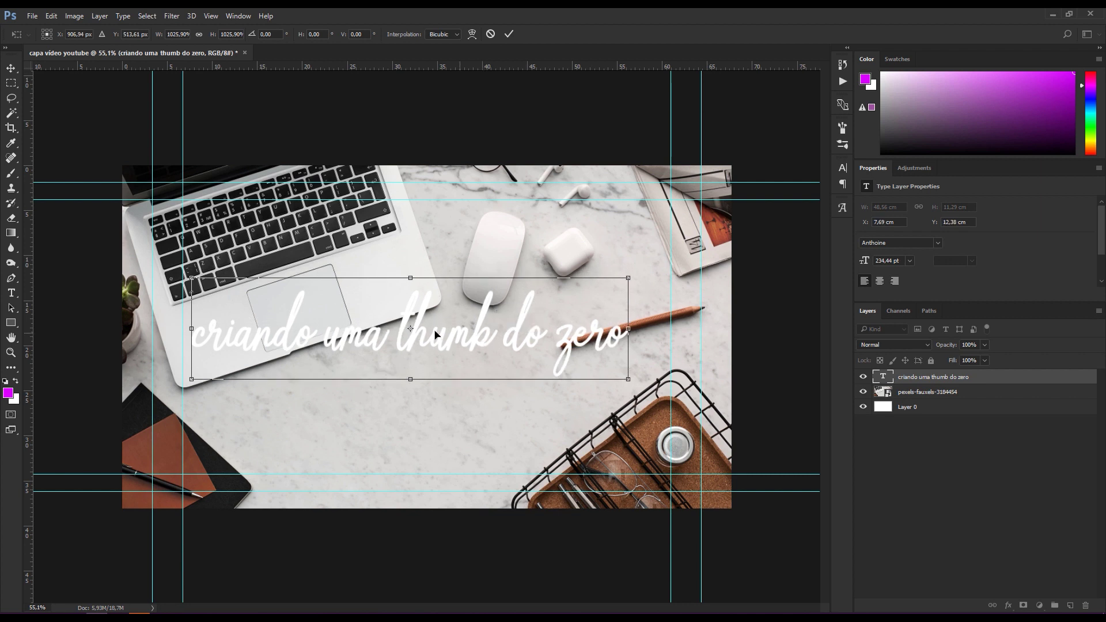
left_click_drag(190, 276, 176, 274)
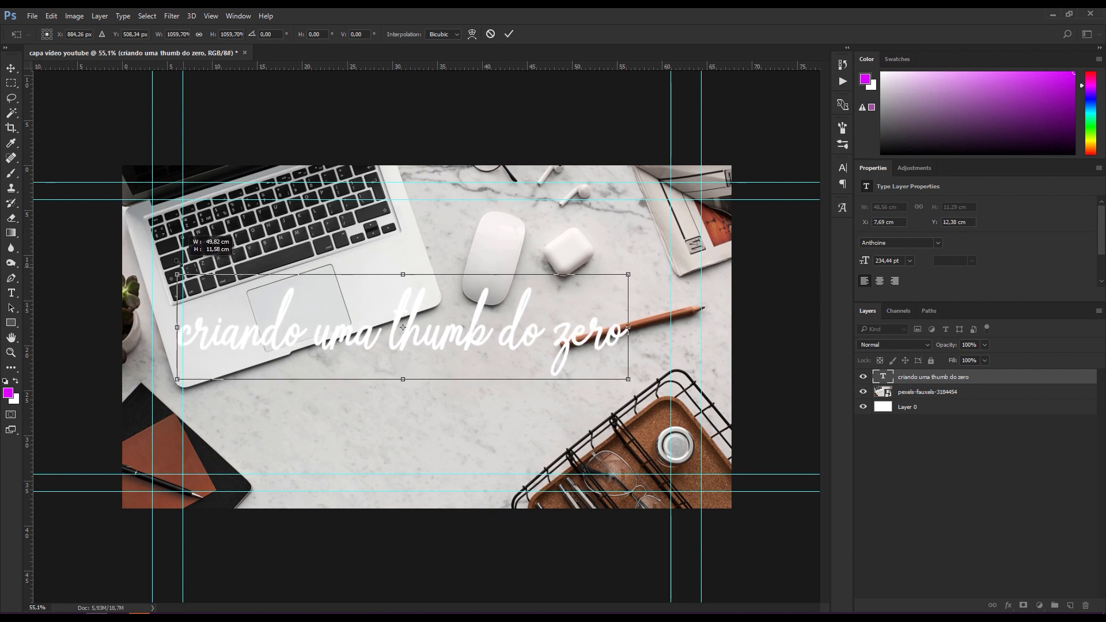
left_click_drag(629, 273, 690, 235)
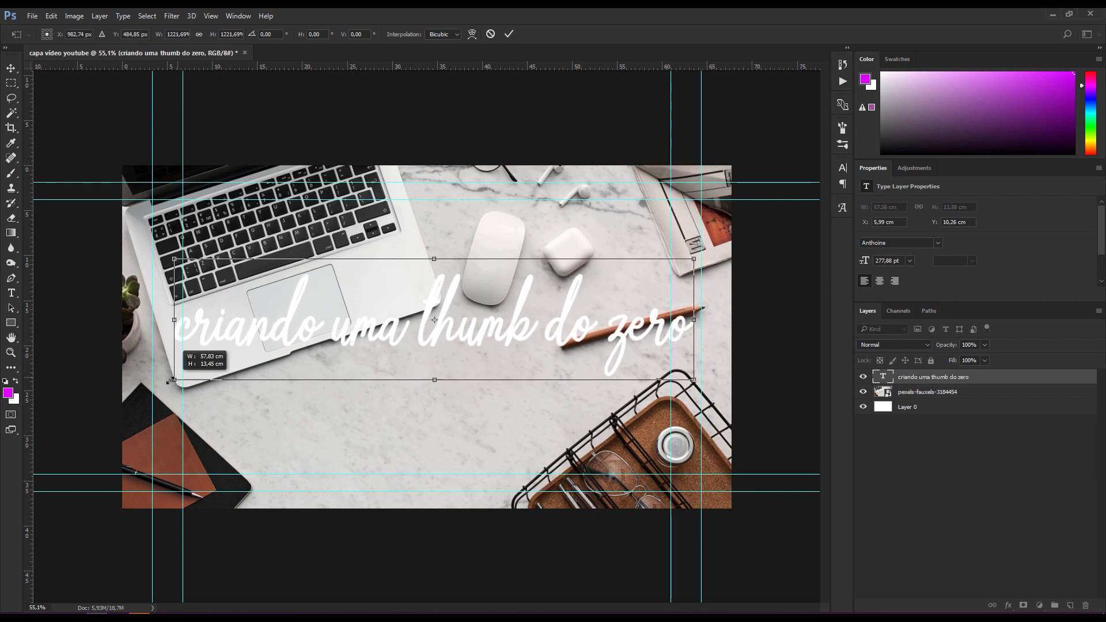
left_click_drag(179, 376, 154, 385)
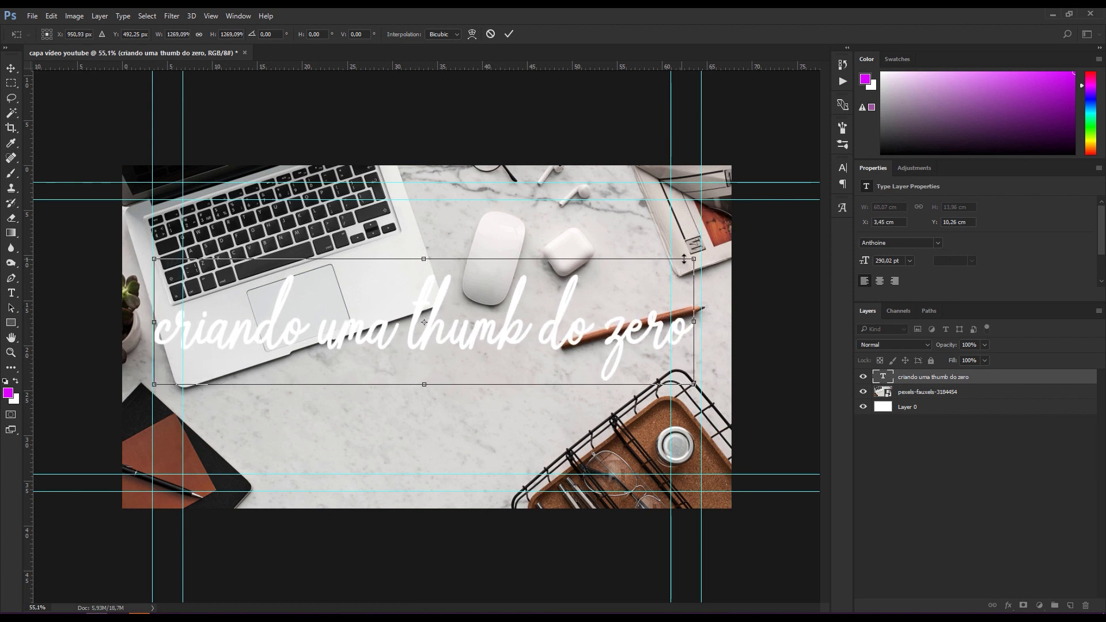
left_click_drag(694, 259, 703, 248)
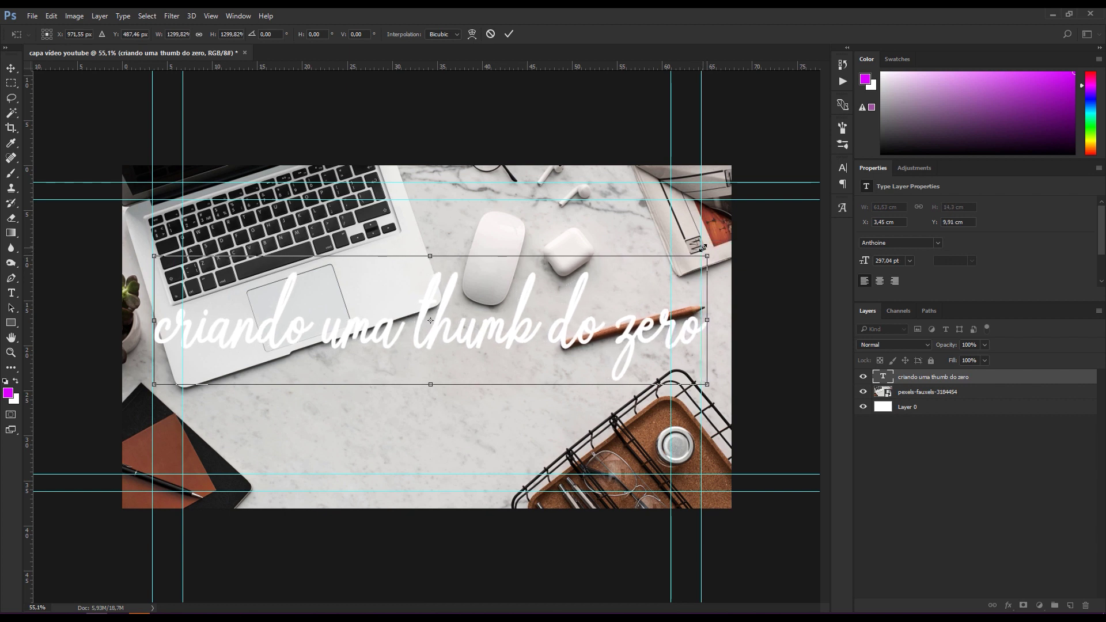
key("Return")
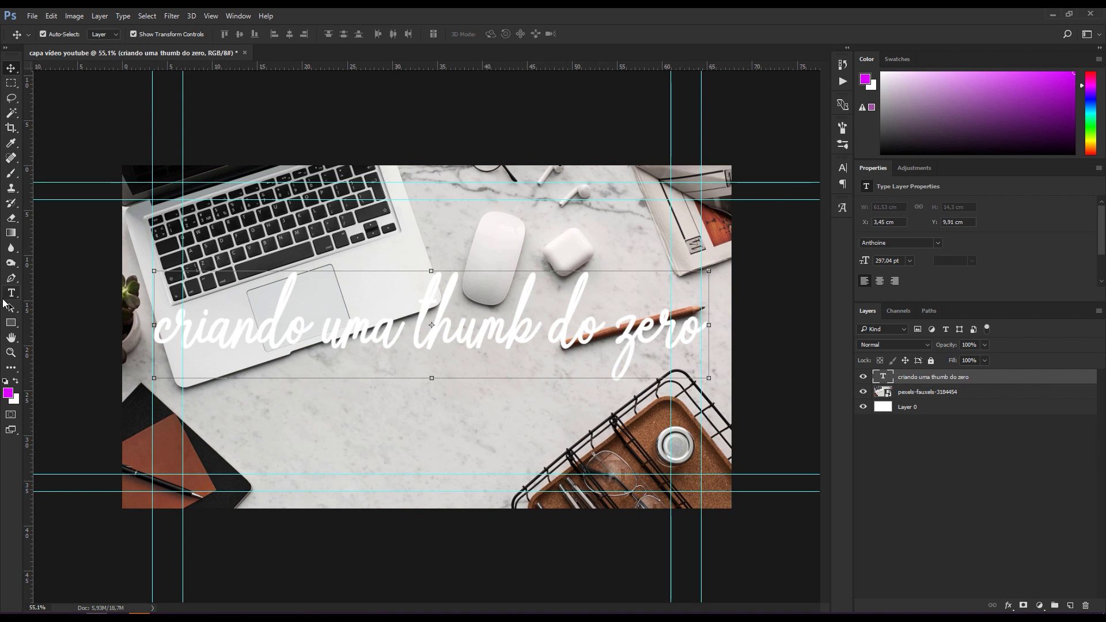
Capitalise the first letter so the title begins 'Criando'
left_click(12, 296)
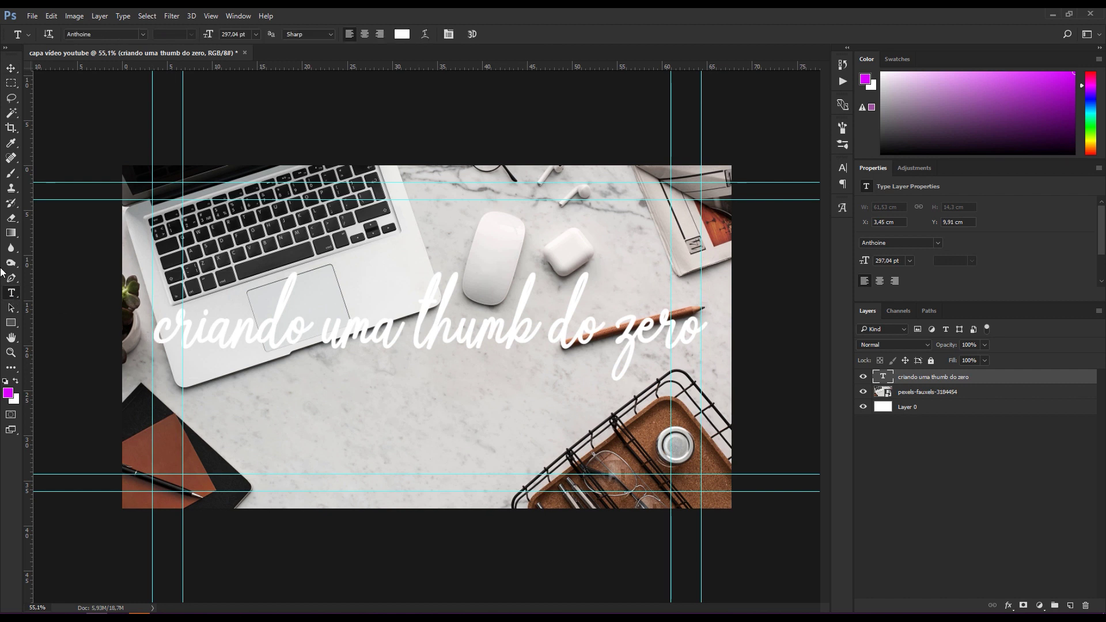
left_click(197, 330)
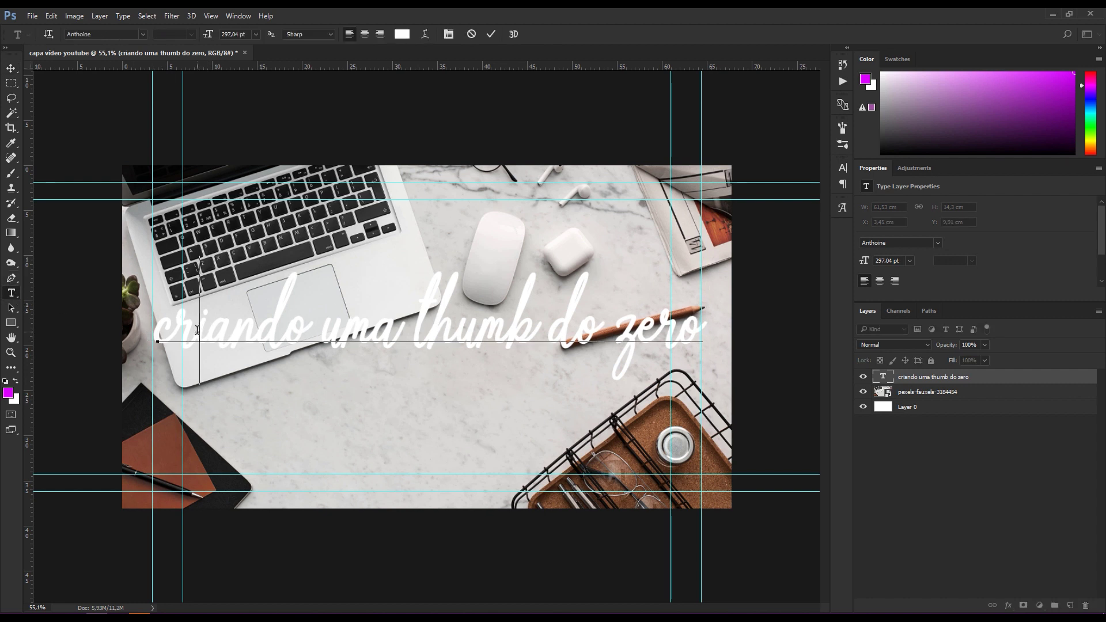
left_click(177, 329)
key("BackSpace")
type("C")
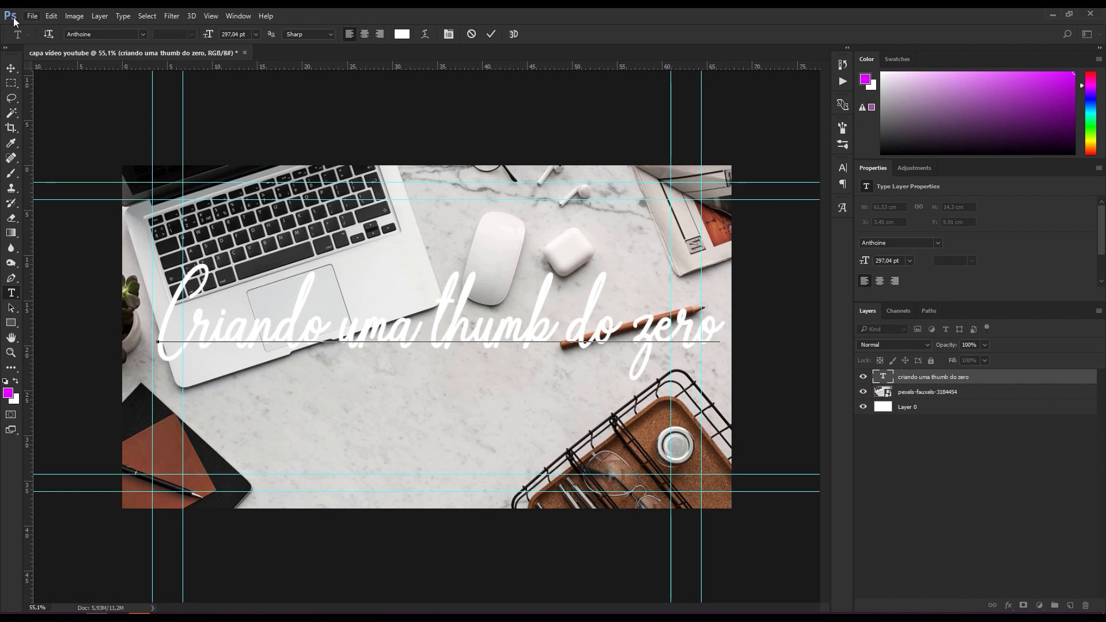
Narrow the title to 95.82% width and apply the transform
left_click(19, 70)
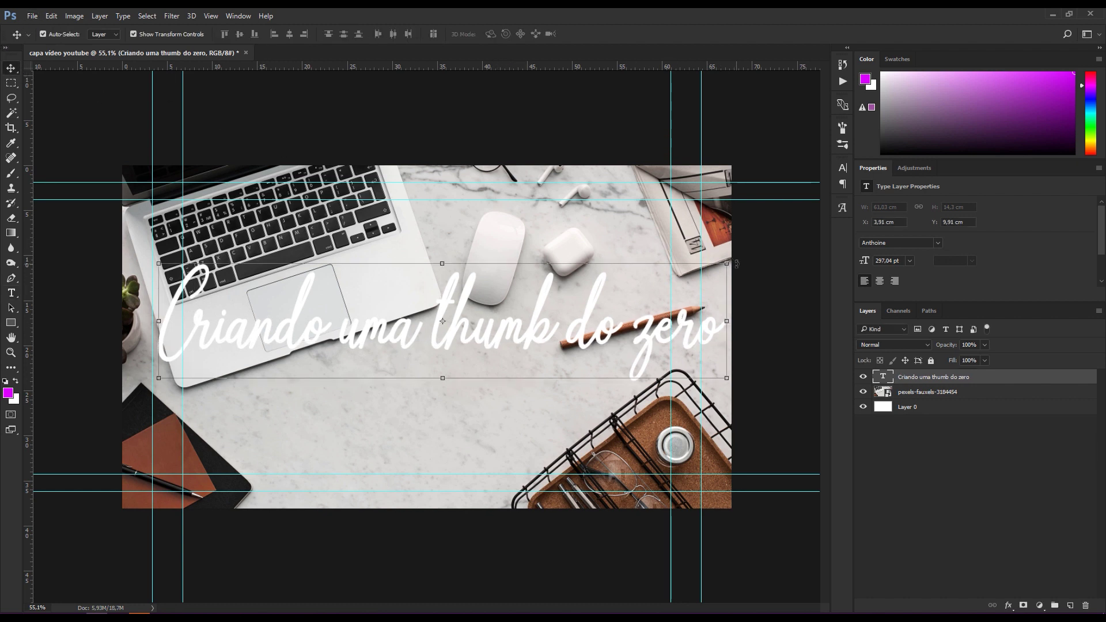
key("ctrl+t")
left_click_drag(726, 264, 703, 264)
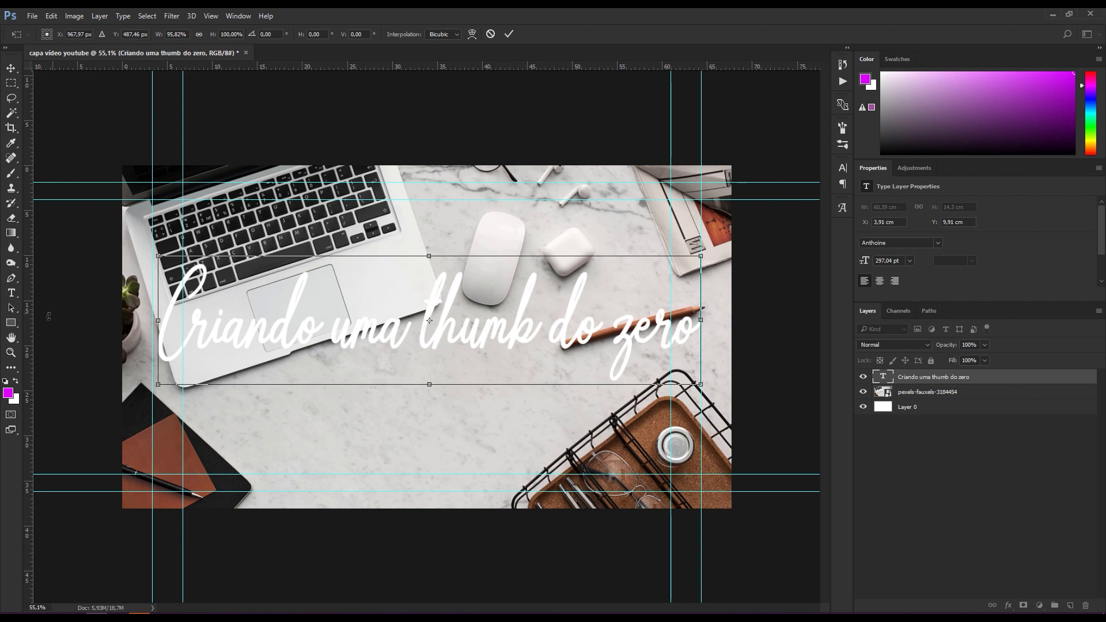
left_click(11, 294)
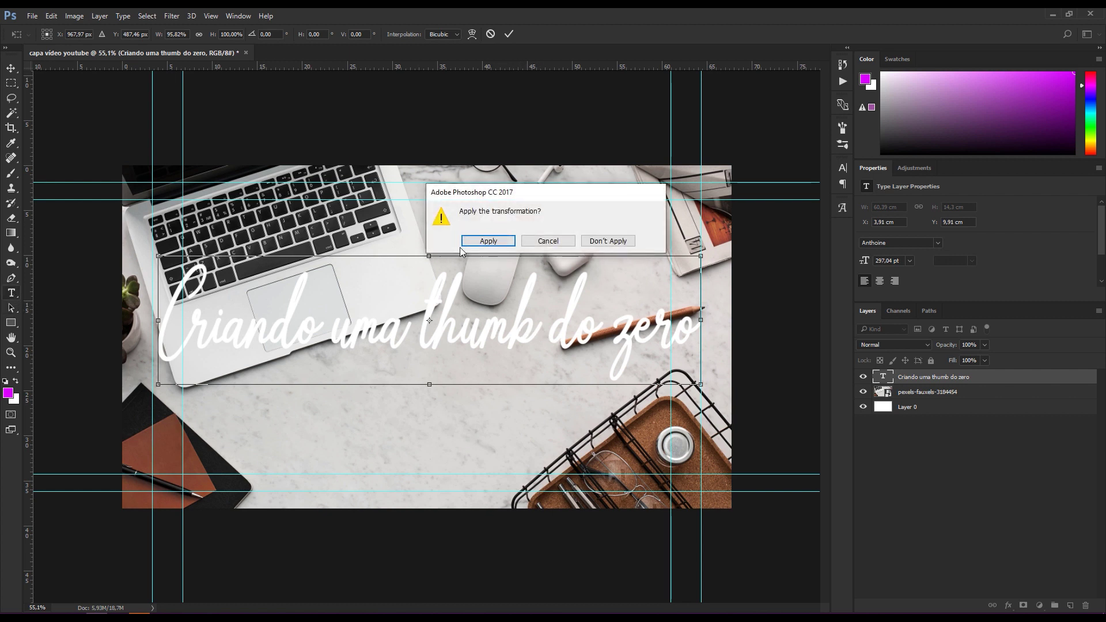
left_click(489, 241)
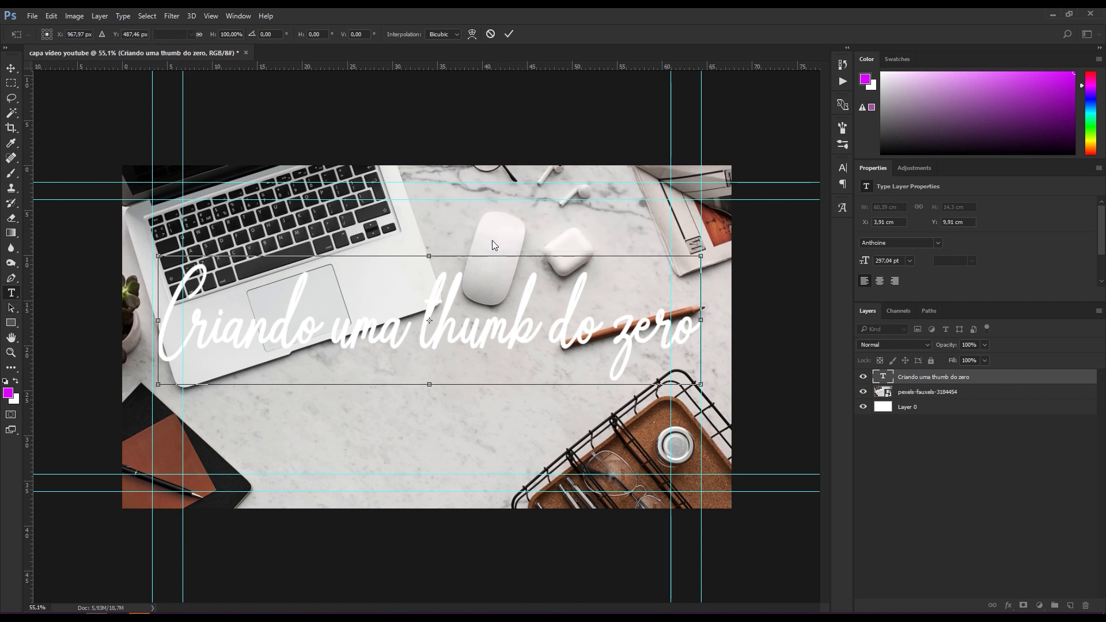
Re-enter text editing on the title and select all of its text
left_click(463, 324)
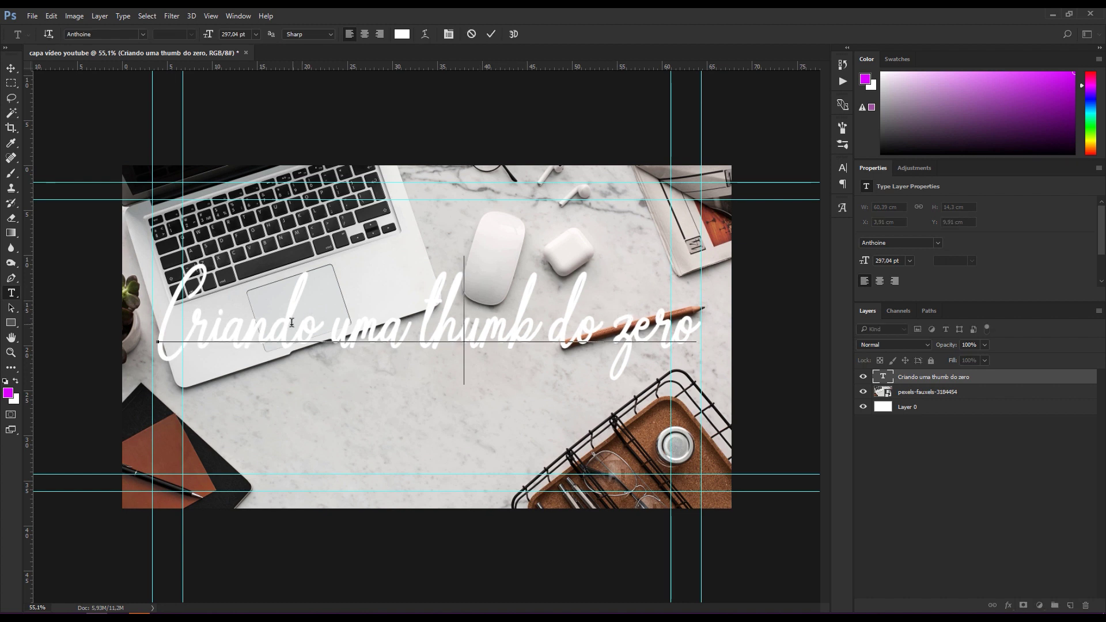
left_click(478, 334)
key("ctrl")
key("ctrl+a")
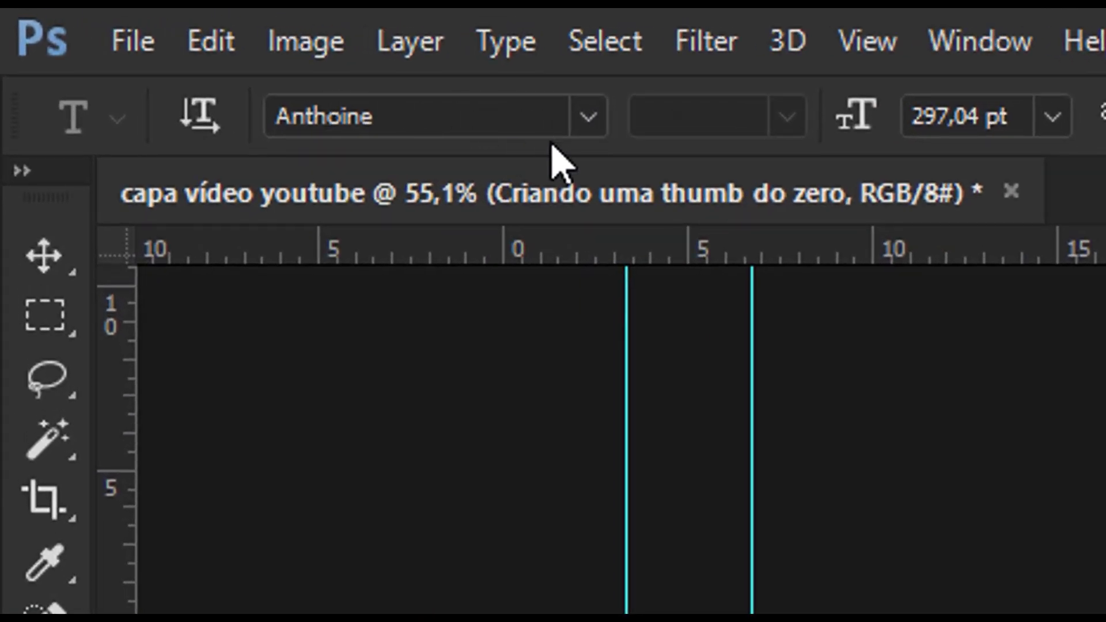
Set the selected title text in the Amarillo font at 96.86 pt
left_click(586, 118)
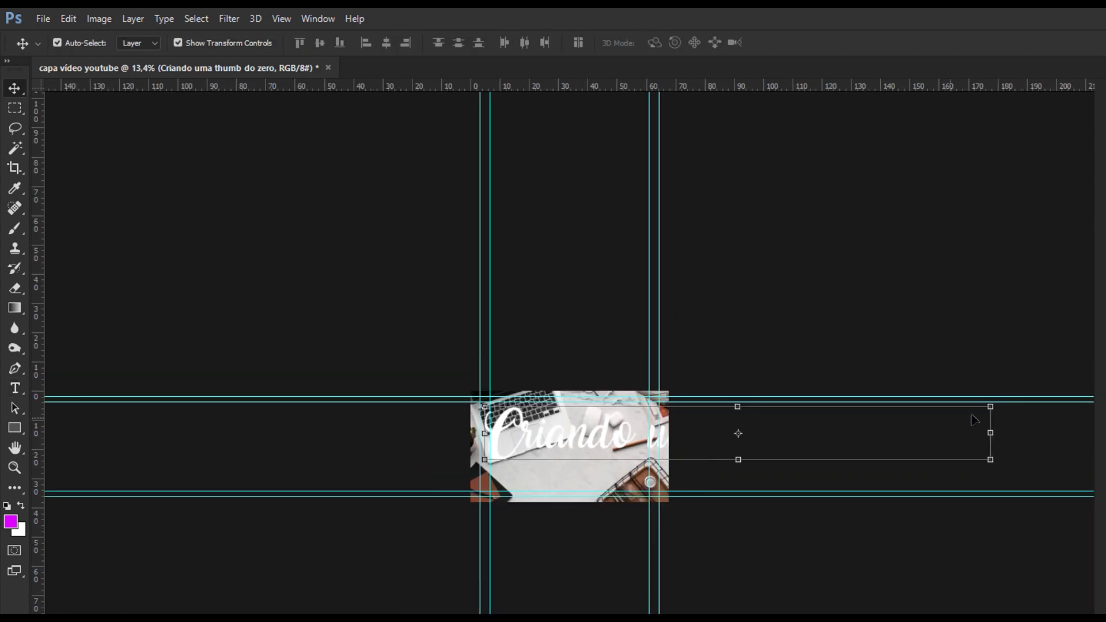
scroll(623, 439, "up", 5)
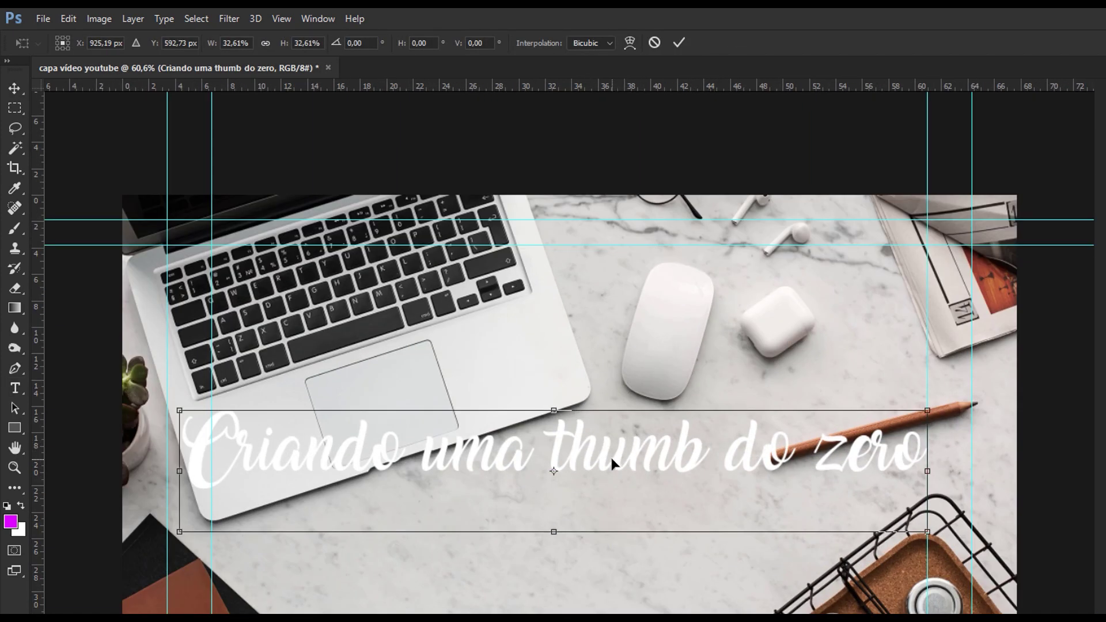
left_click(15, 388)
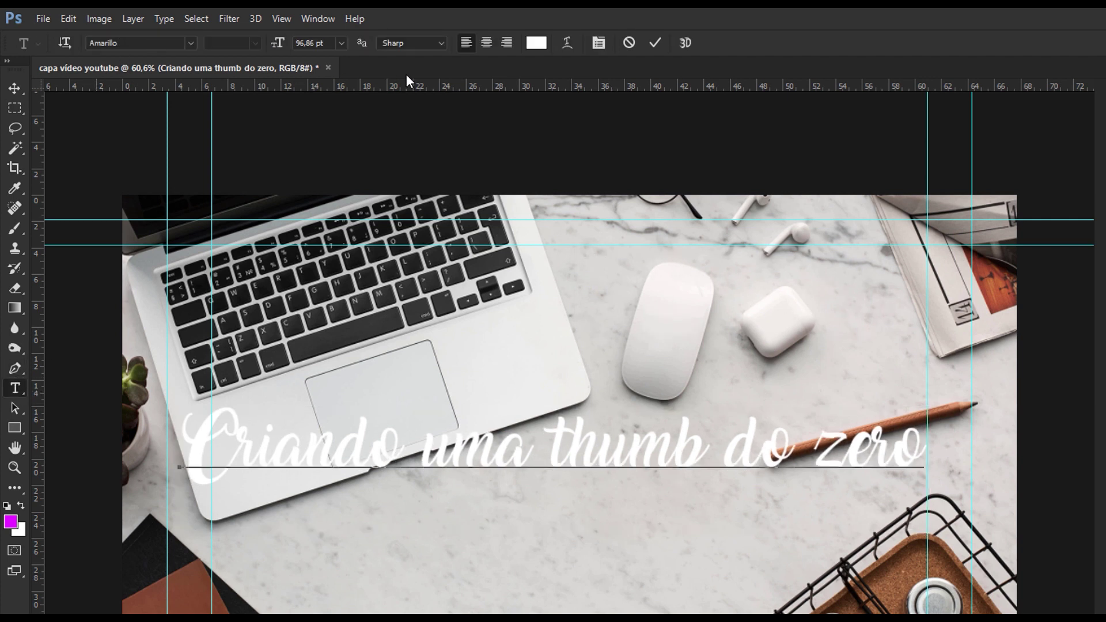
Change 'zero' to 'Zero' so the title reads 'Criando uma thumb do Zero'
left_click(850, 450)
key("BackSpace")
type("z")
key("BackSpace")
type("Z")
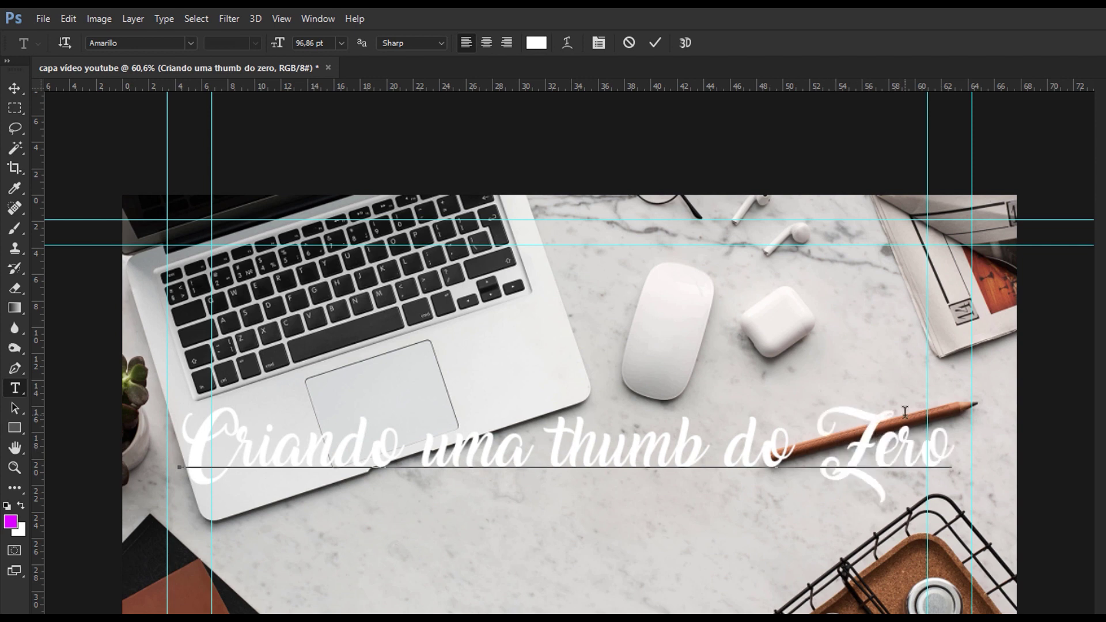
key("ctrl+Return")
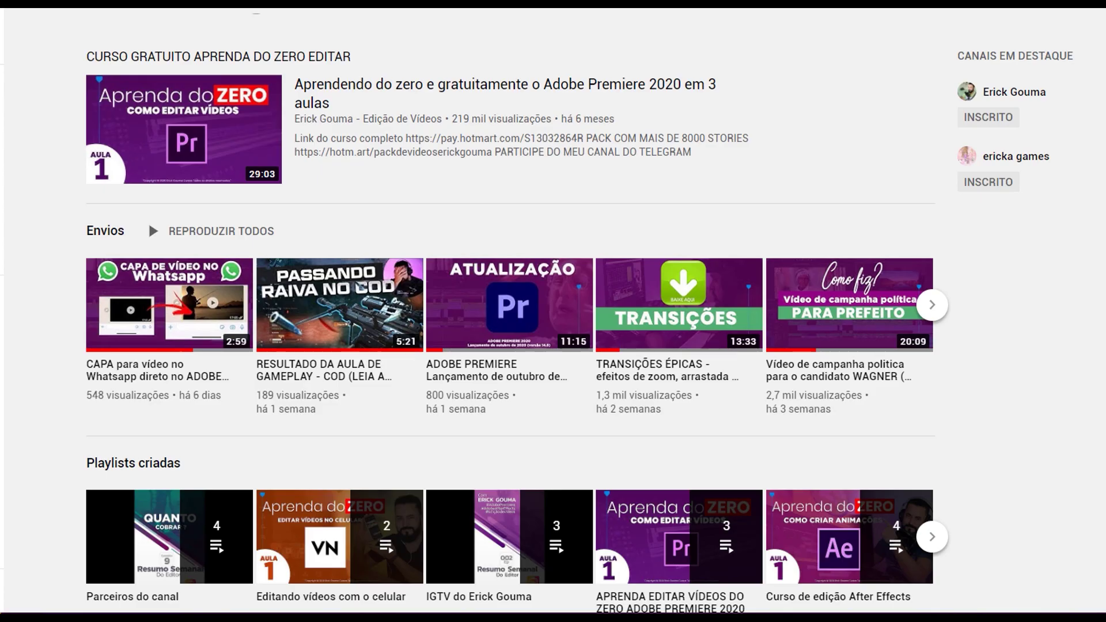
scroll(576, 282, "down", 1)
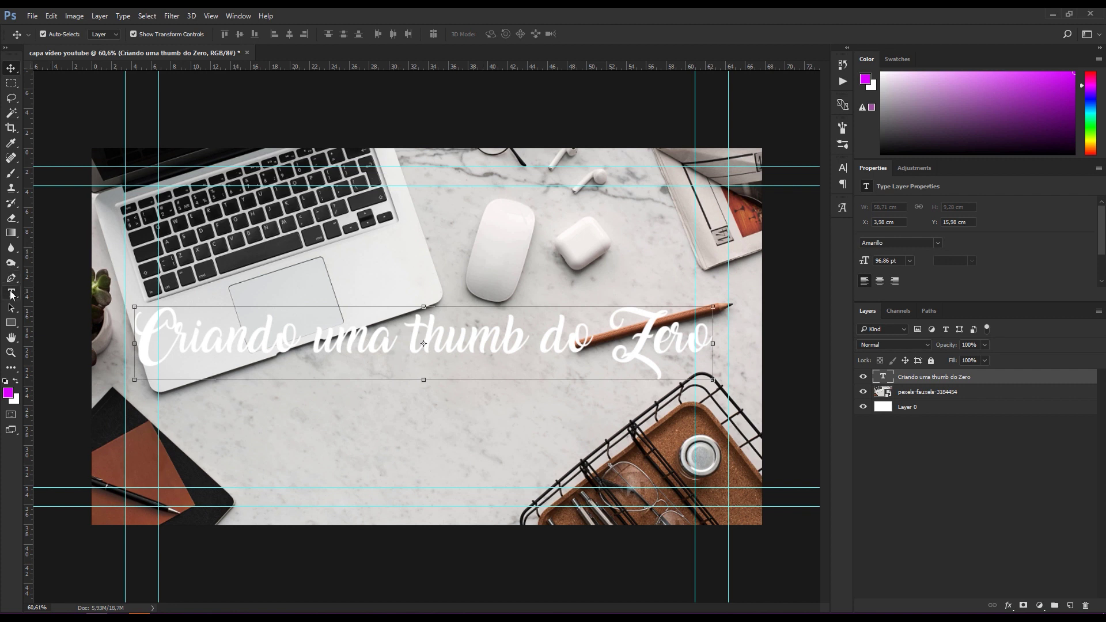
Select all the title text and change its font to Gotham Black
left_click(11, 292)
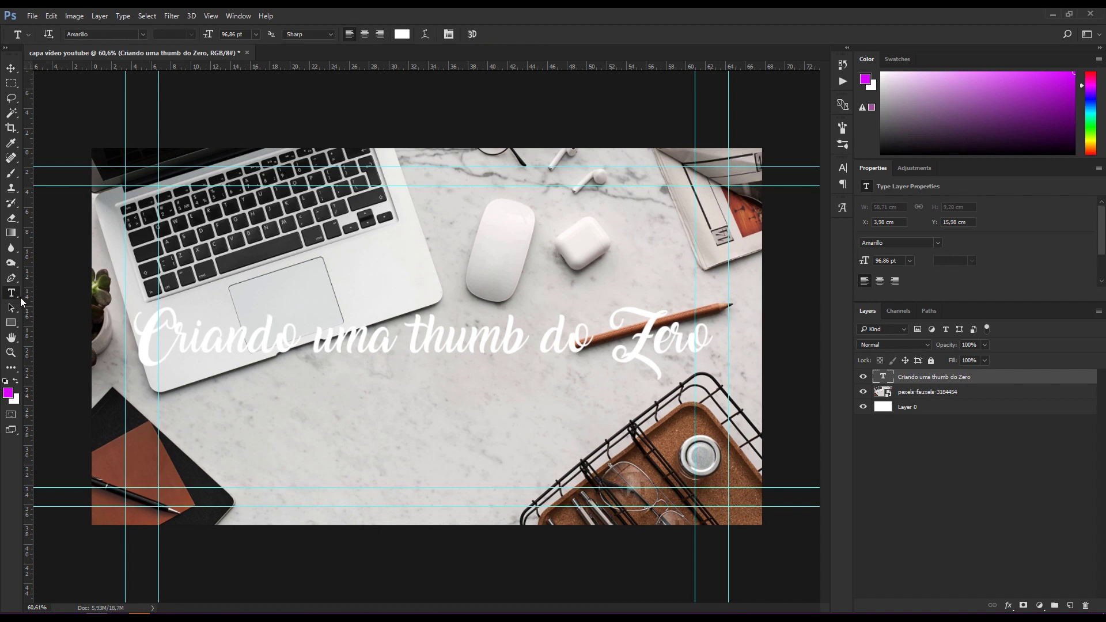
left_click(352, 347)
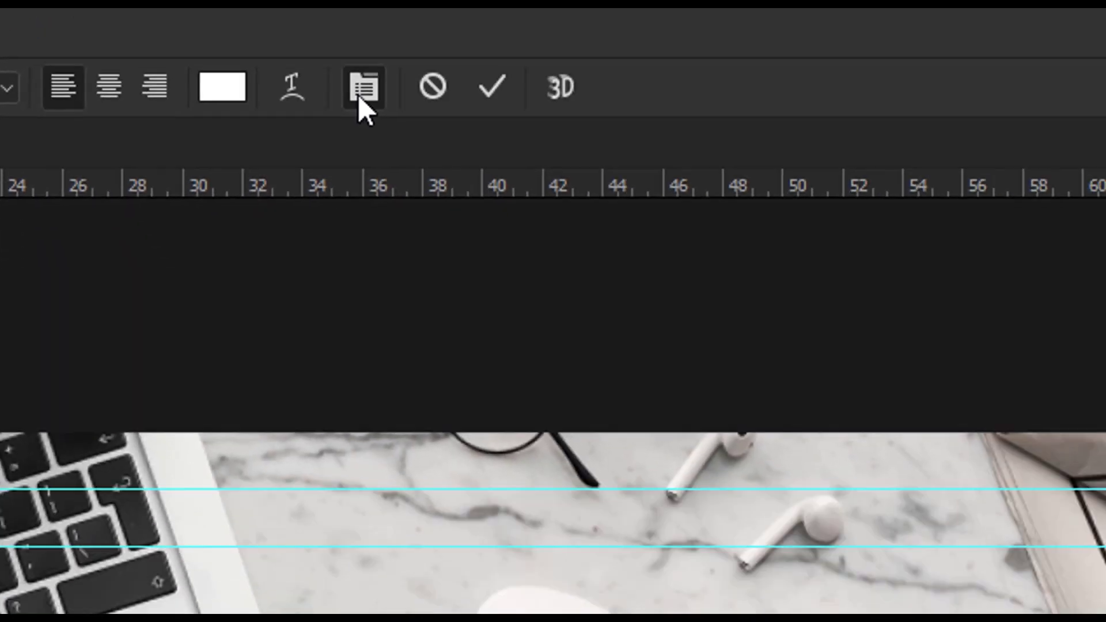
left_click(359, 98)
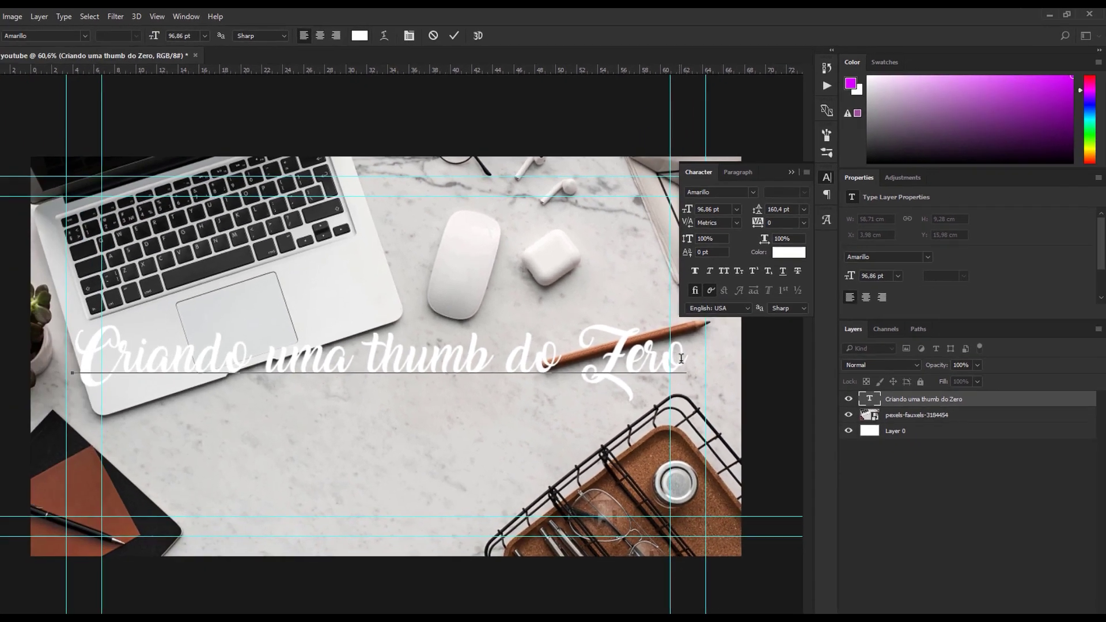
left_click_drag(710, 340, 78, 338)
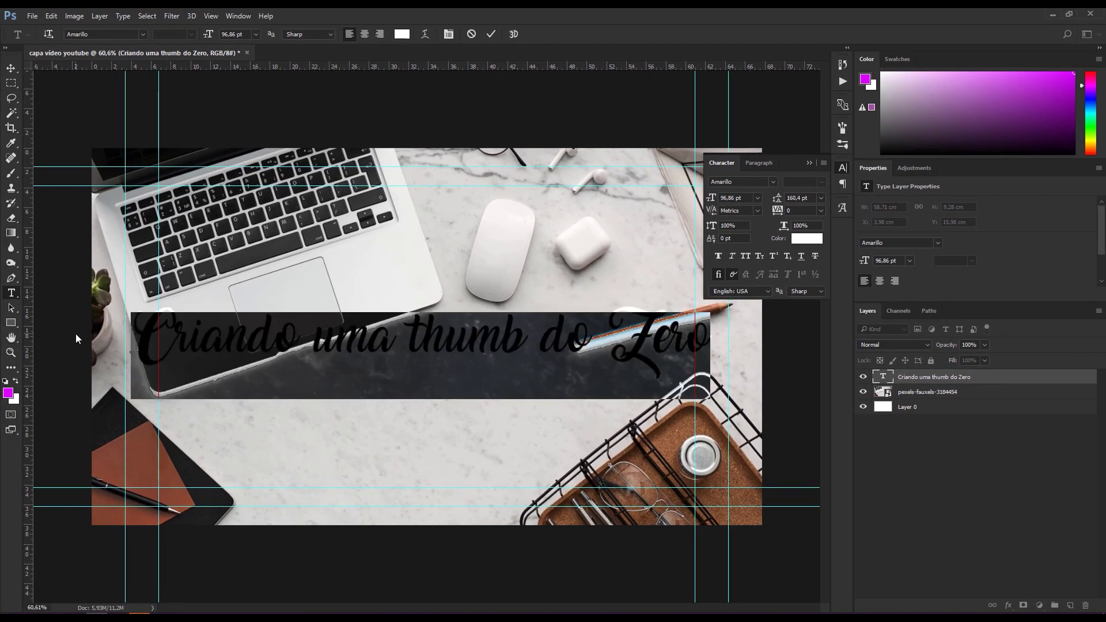
left_click(773, 182)
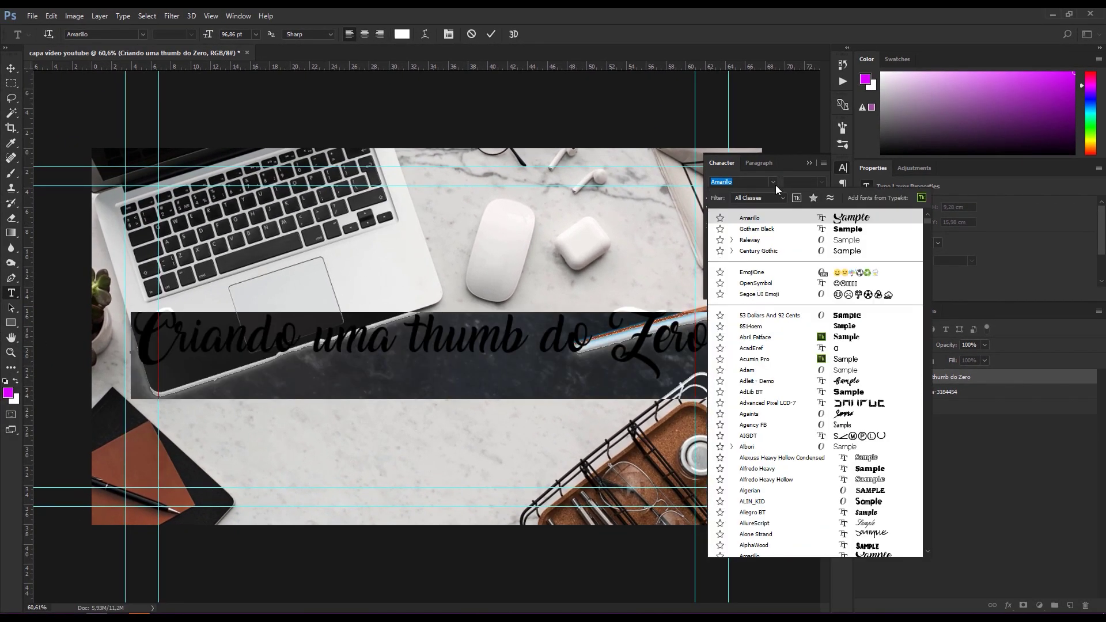
scroll(806, 356, "down", 2)
scroll(805, 356, "up", 1)
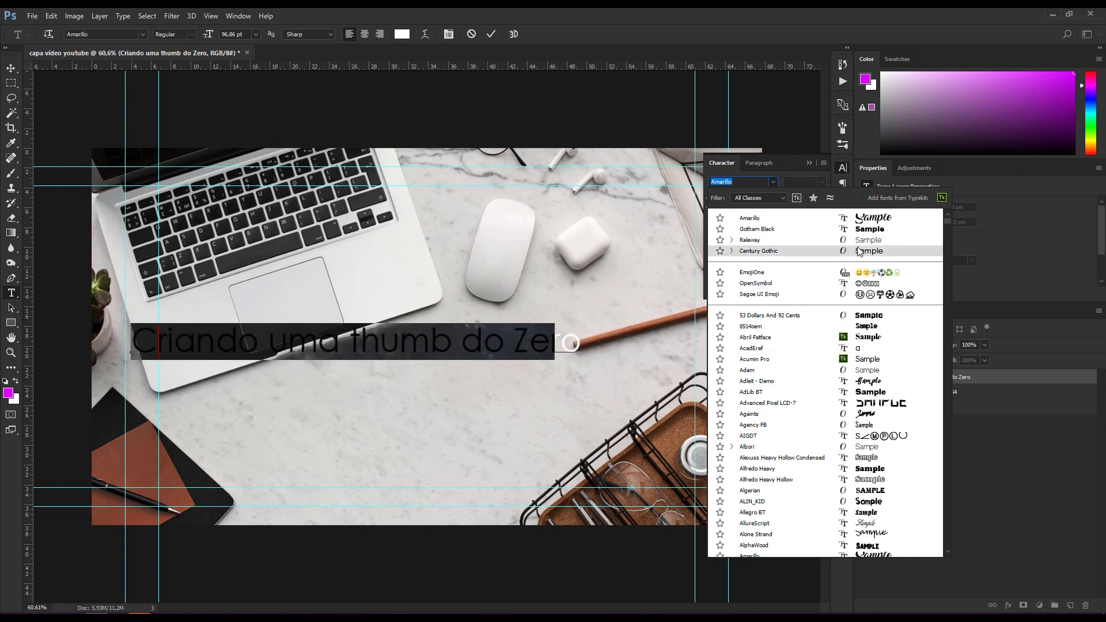
left_click(883, 229)
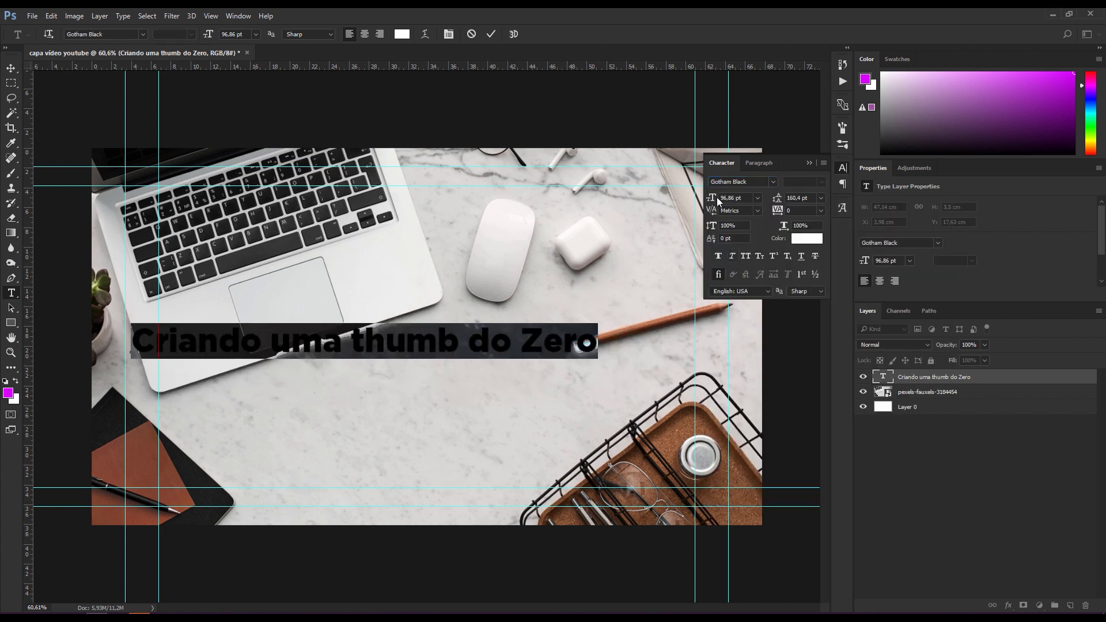
Increase the title size to 124,86 pt and commit the text
left_click_drag(715, 199, 730, 198)
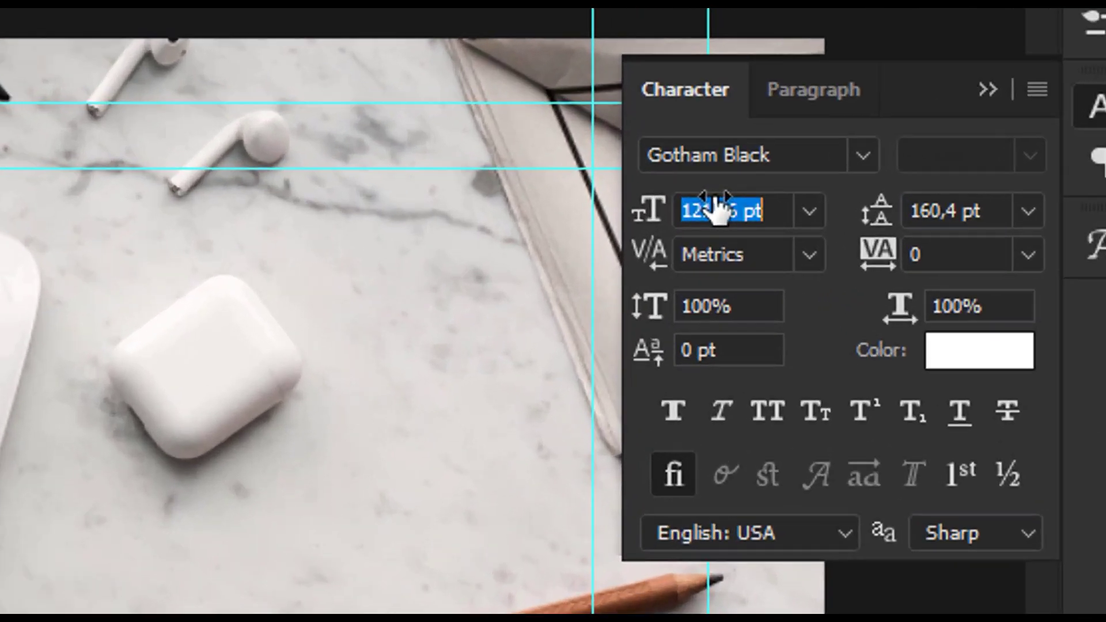
left_click_drag(731, 198, 732, 197)
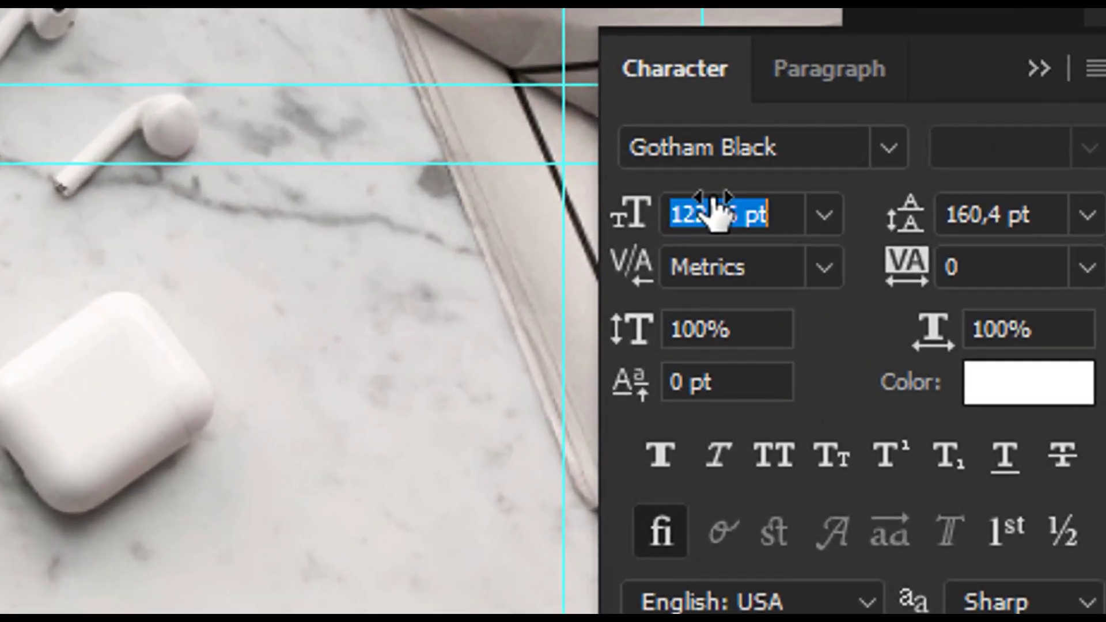
left_click_drag(713, 202, 721, 203)
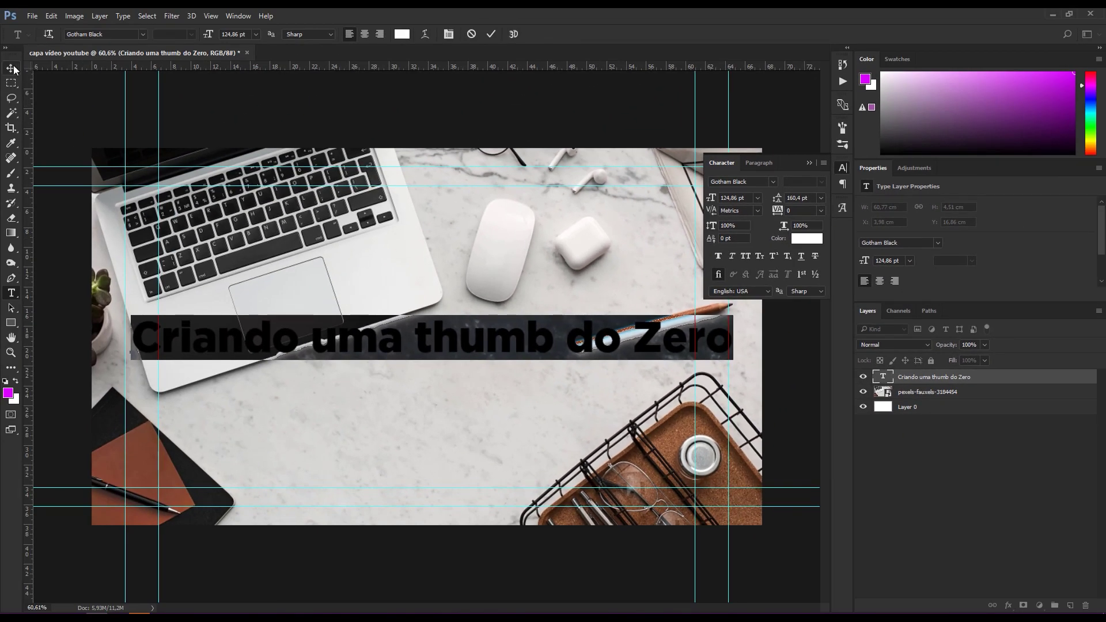
left_click(12, 68)
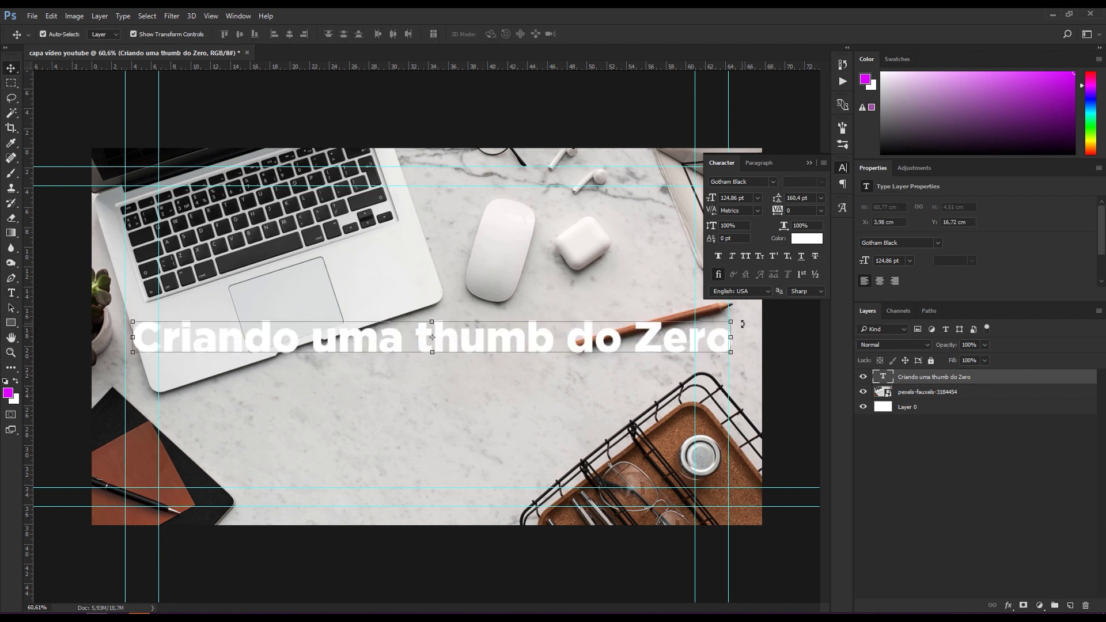
Scale the title down slightly to 99.33% and collapse the Character panel
left_click(731, 319)
mouse_move(732, 318)
left_mouse_down()
mouse_move(711, 312)
mouse_move(729, 306)
left_mouse_up()
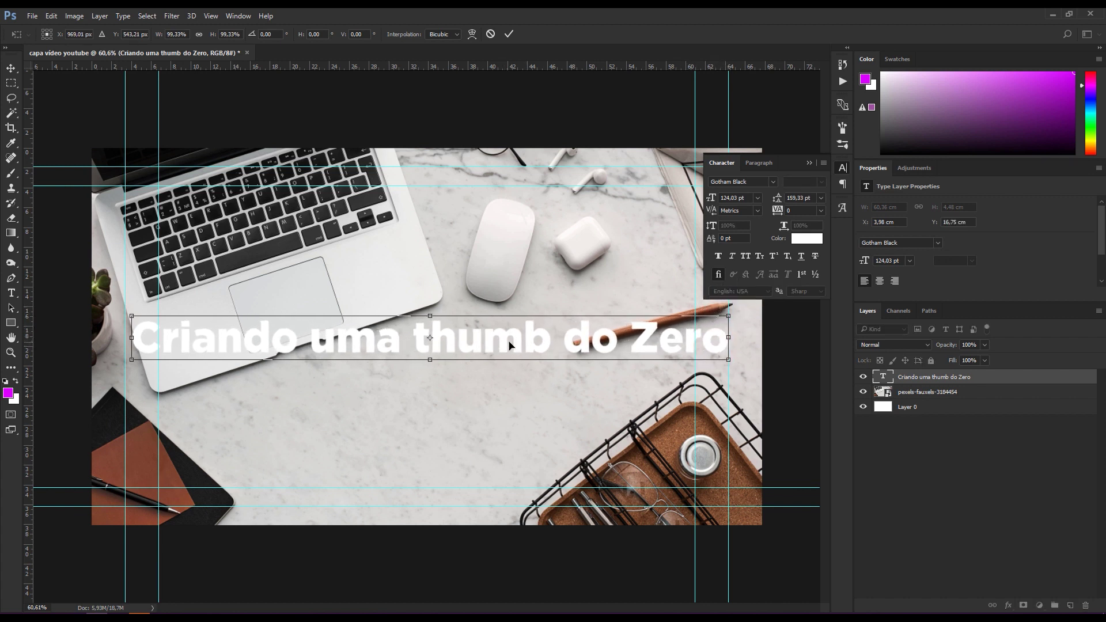
left_click(810, 163)
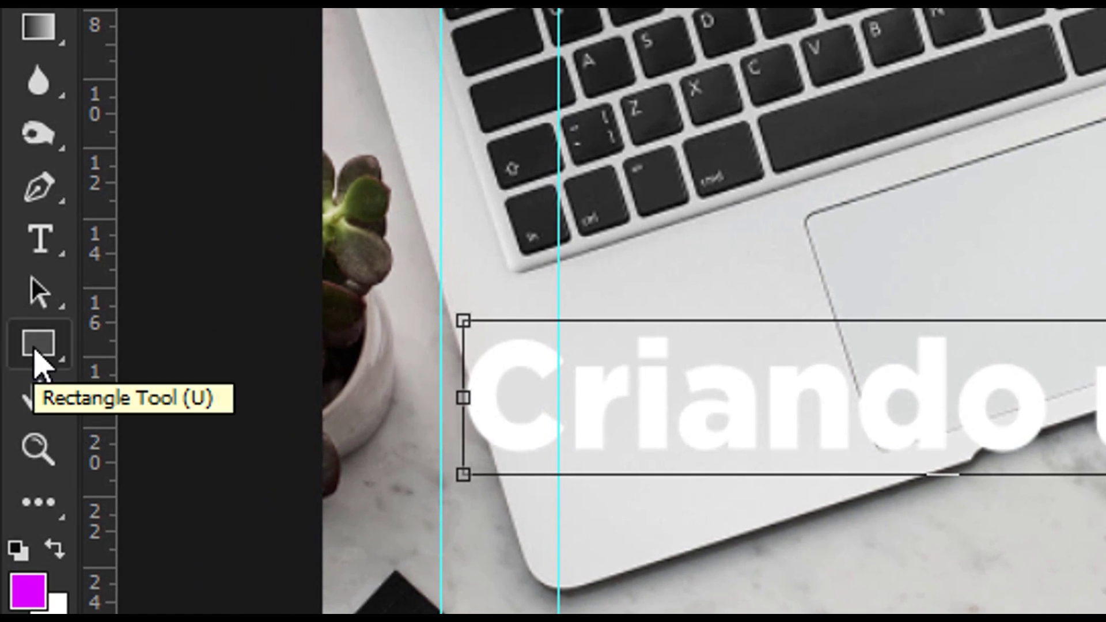
Draw a dark navy rectangle covering the whole canvas (2050 × 1164 px)
left_click(39, 364)
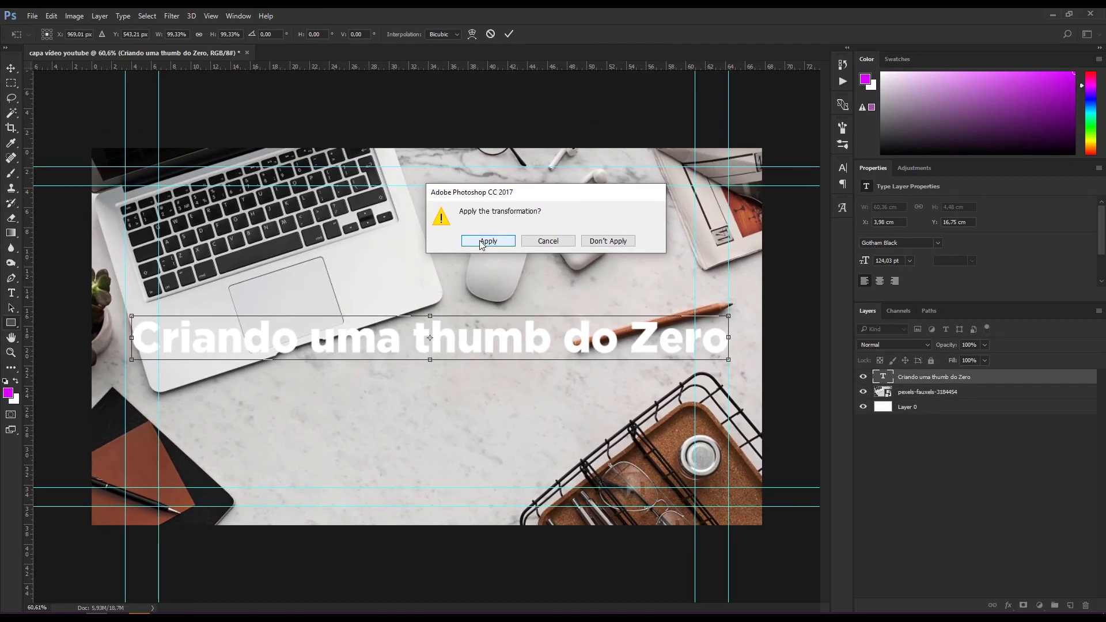
left_click(482, 240)
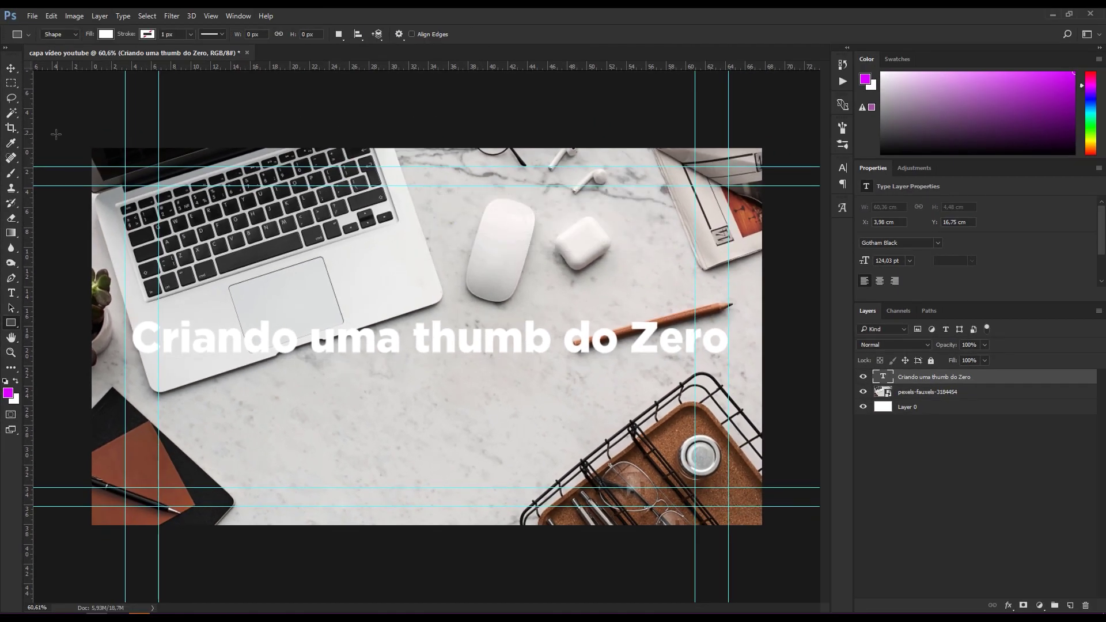
left_click_drag(58, 126, 773, 531)
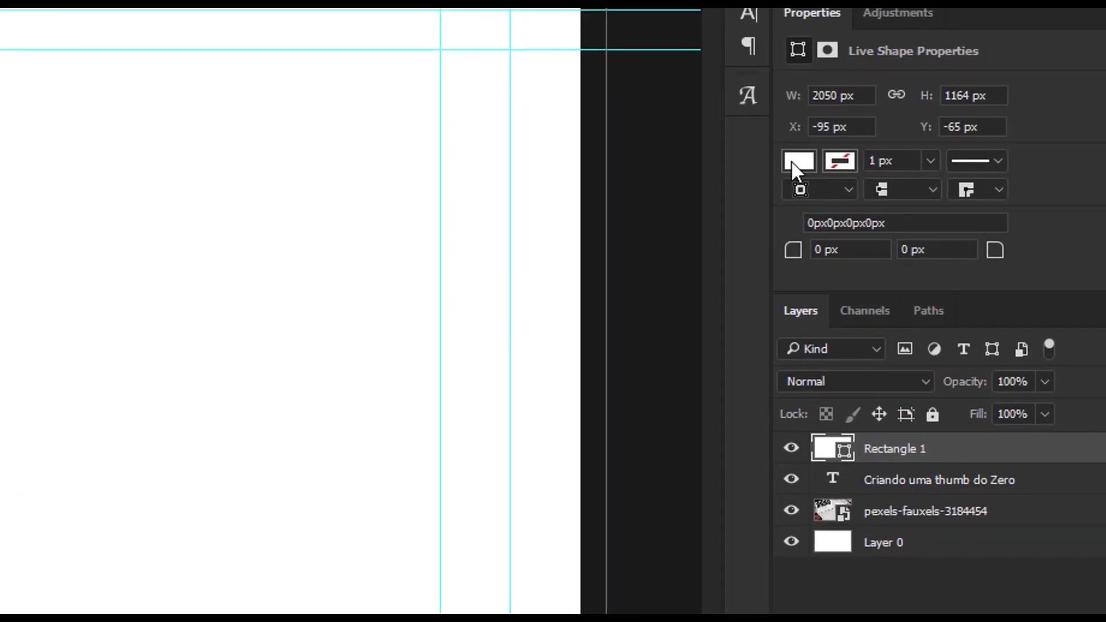
left_click(791, 161)
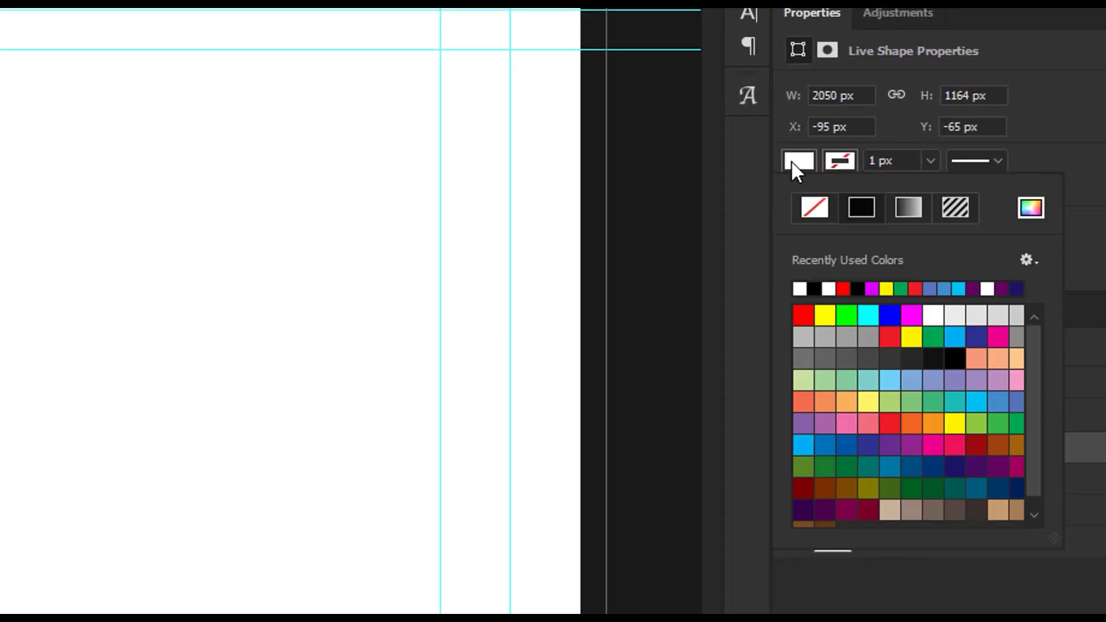
left_click(1006, 483)
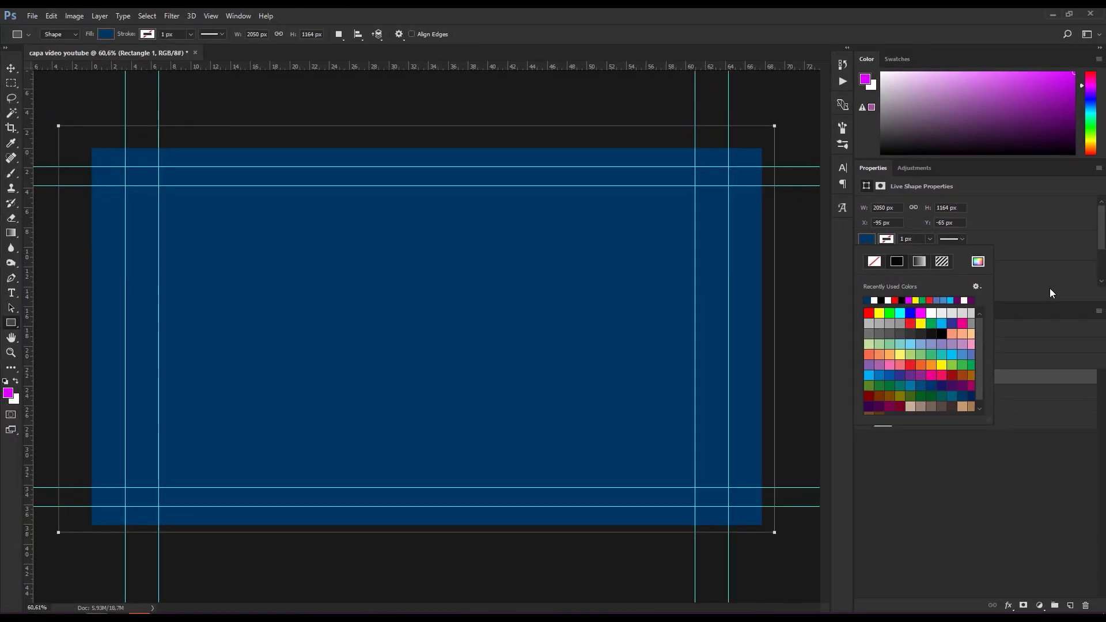
left_click(1050, 289)
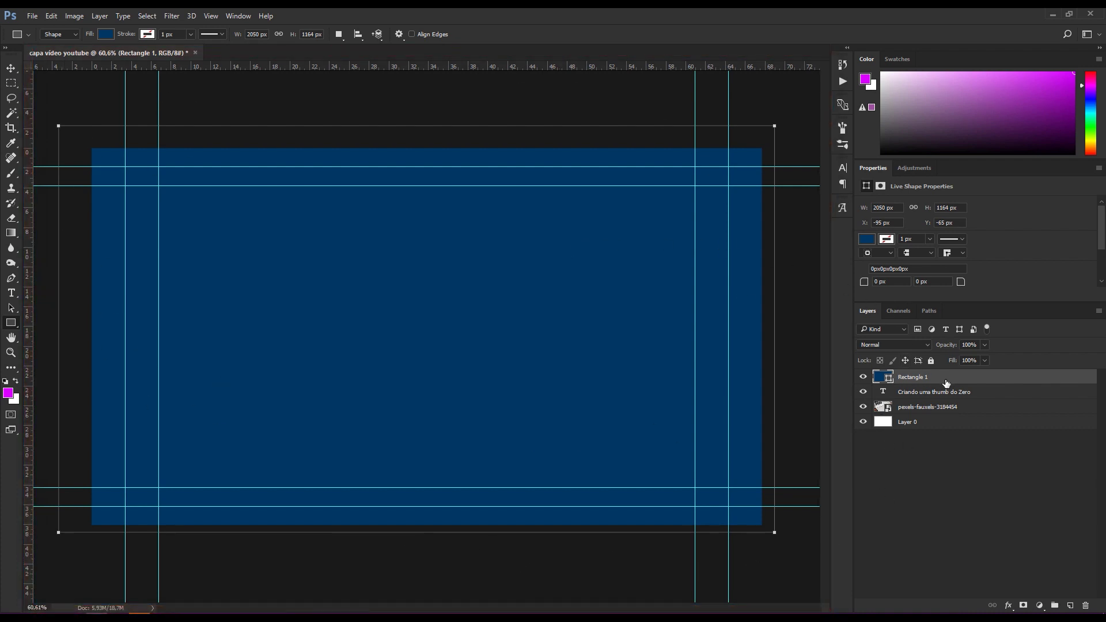
Move Rectangle 1 below the title layer and set its opacity to about 87%
left_click_drag(947, 375, 952, 404)
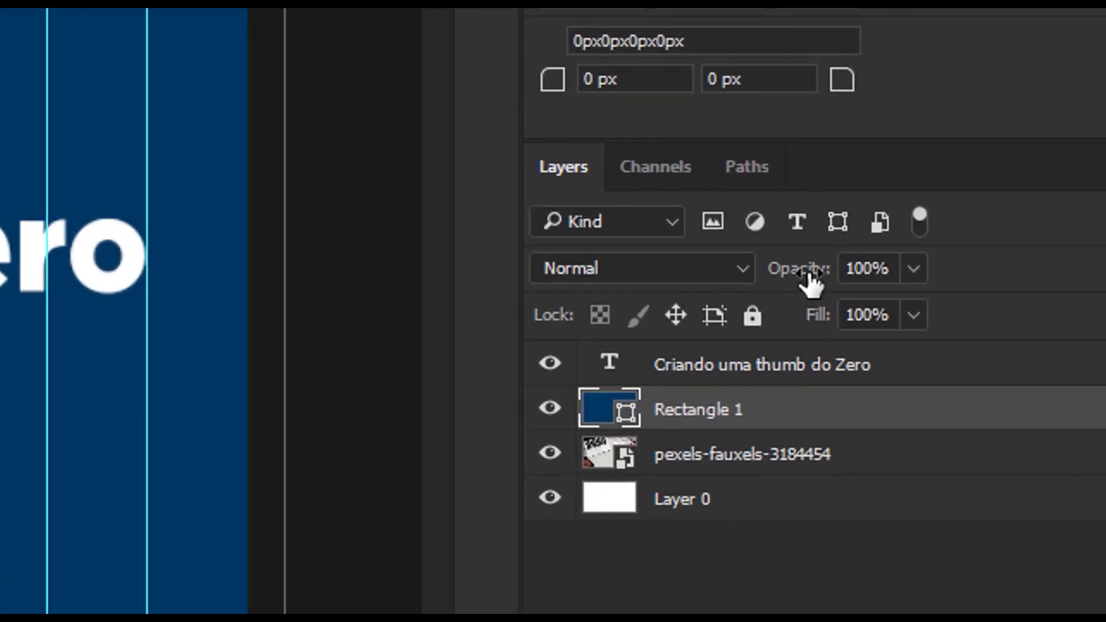
left_click_drag(813, 281, 796, 284)
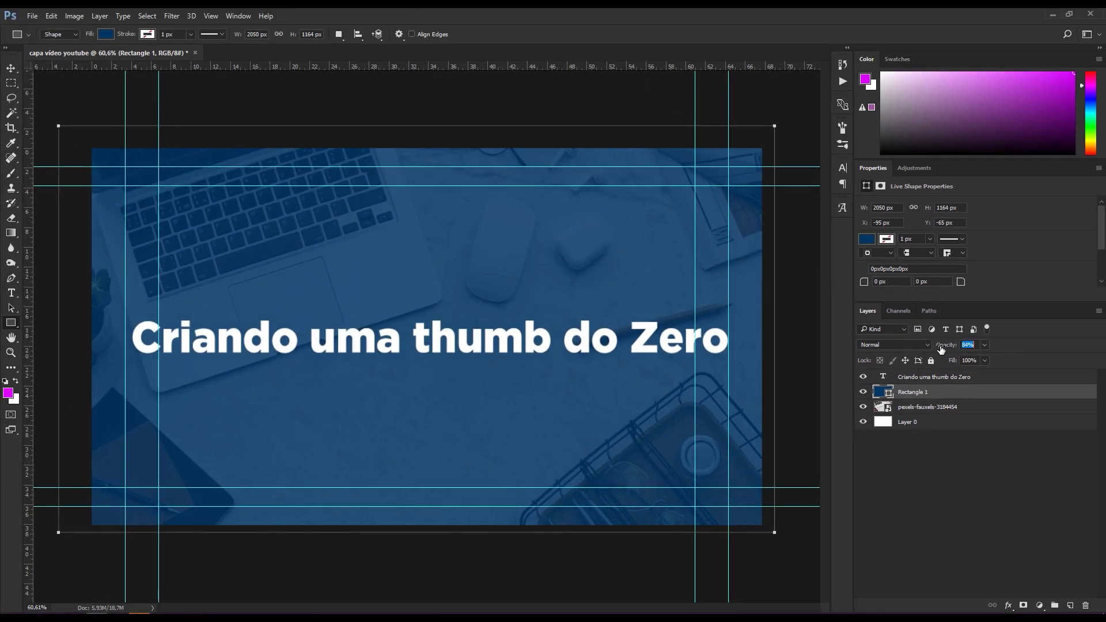
left_click_drag(941, 350, 943, 350)
left_click(11, 293)
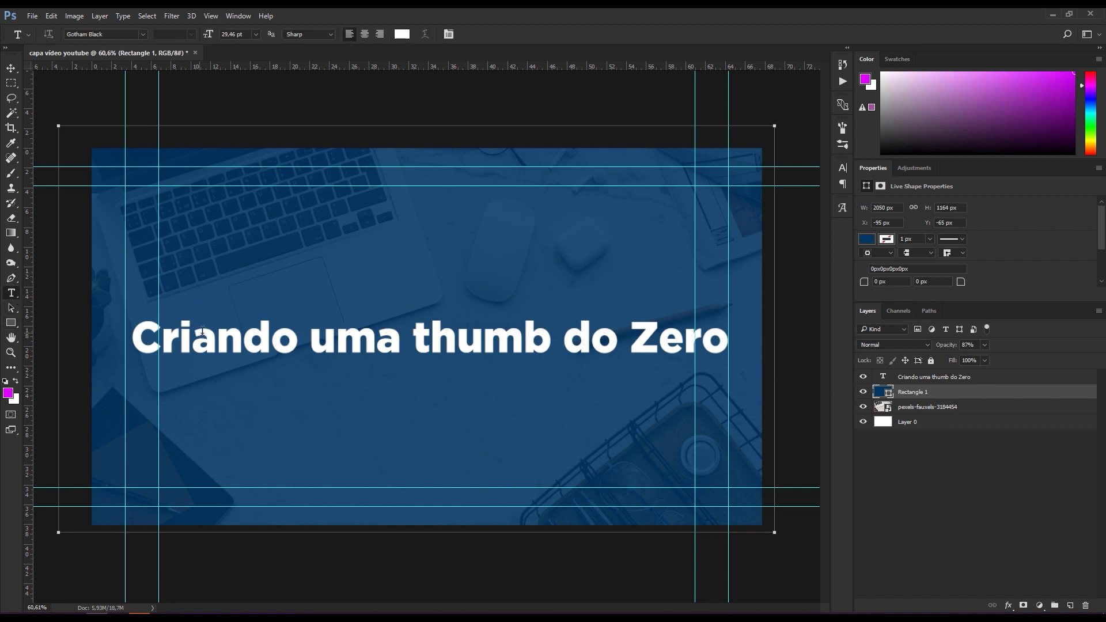
Break the title into two centred lines at 187 pt and centre it on the canvas
left_click(410, 338)
key("Return")
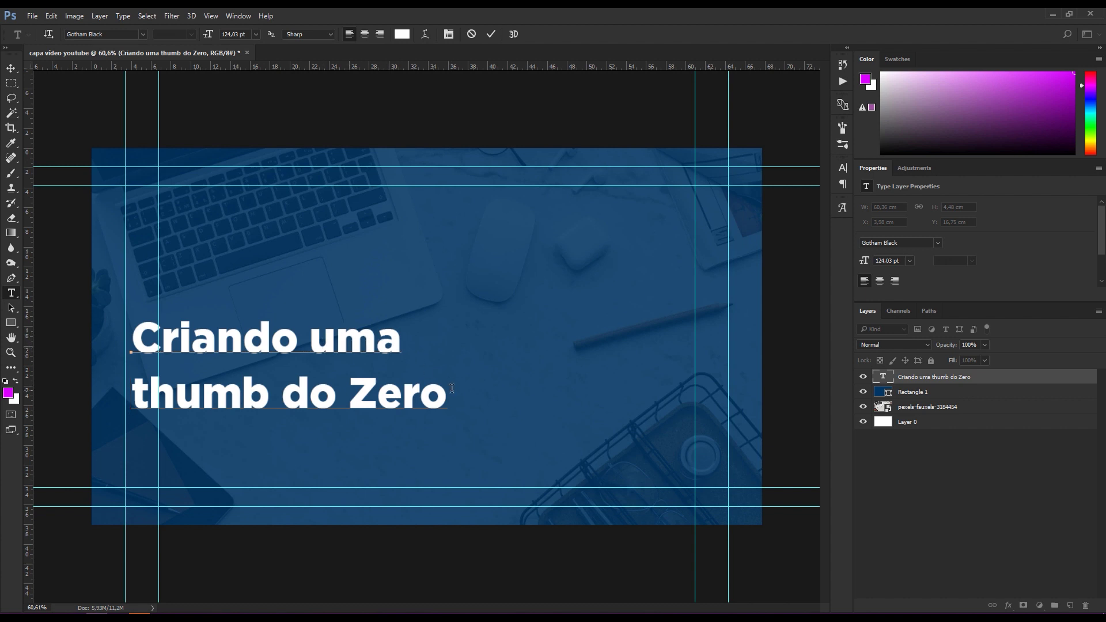
left_click_drag(451, 388, 42, 285)
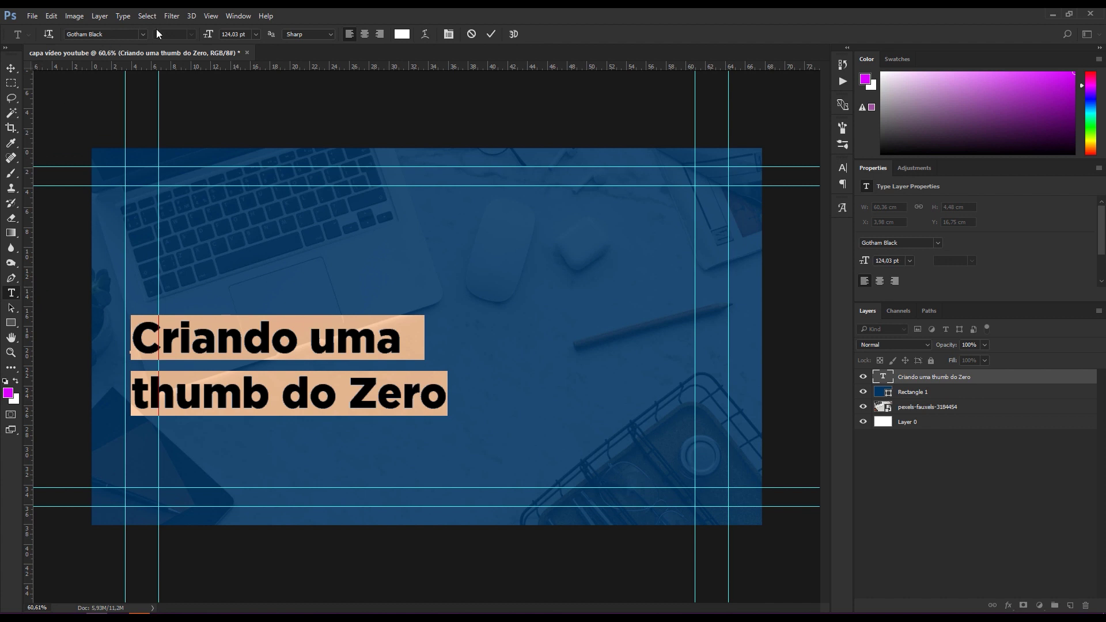
left_click_drag(211, 35, 246, 33)
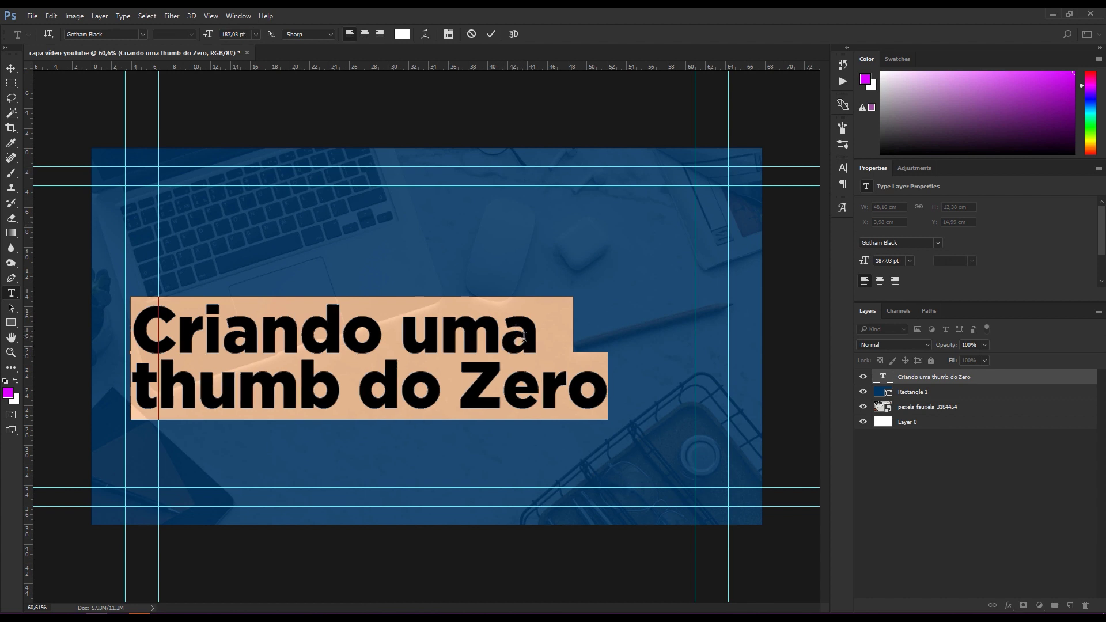
left_click(365, 33)
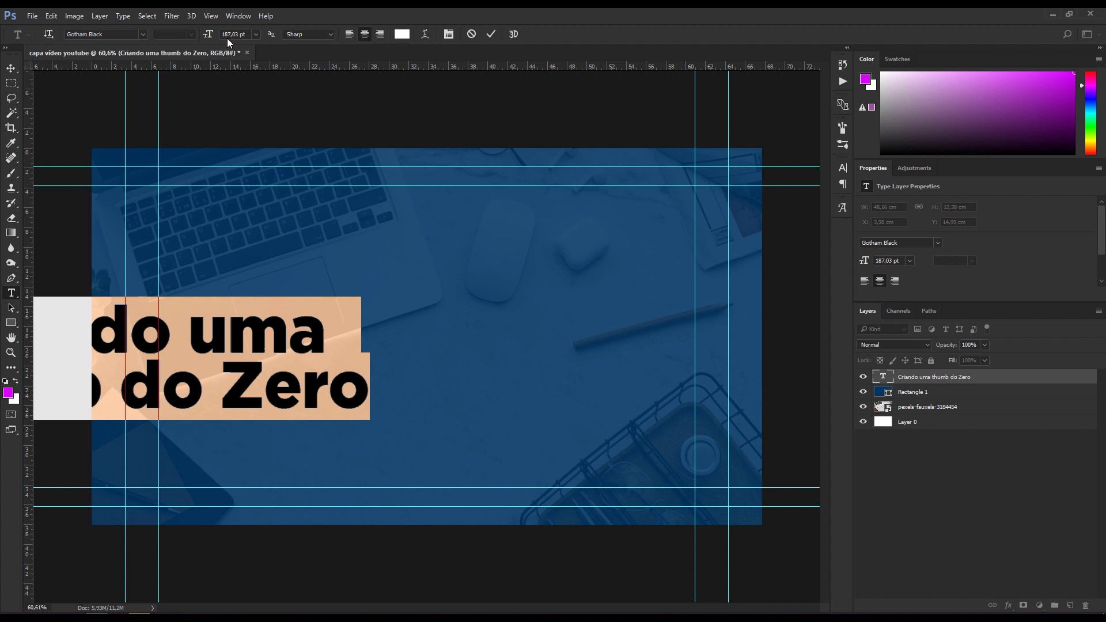
left_click(11, 68)
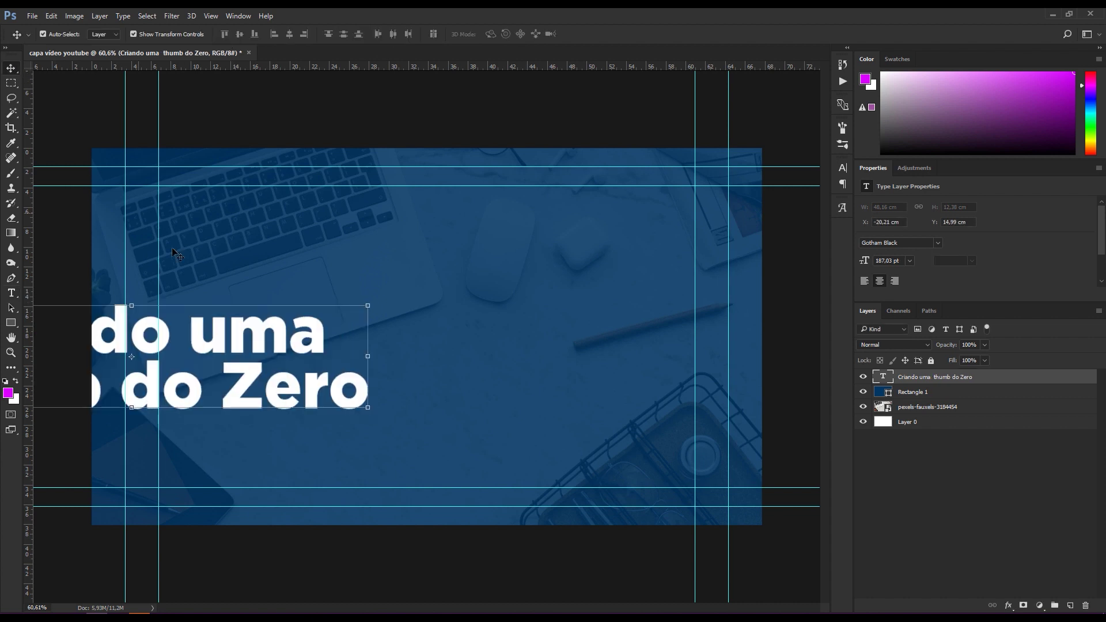
mouse_move(207, 342)
left_mouse_down()
mouse_move(515, 333)
mouse_move(503, 311)
left_mouse_up()
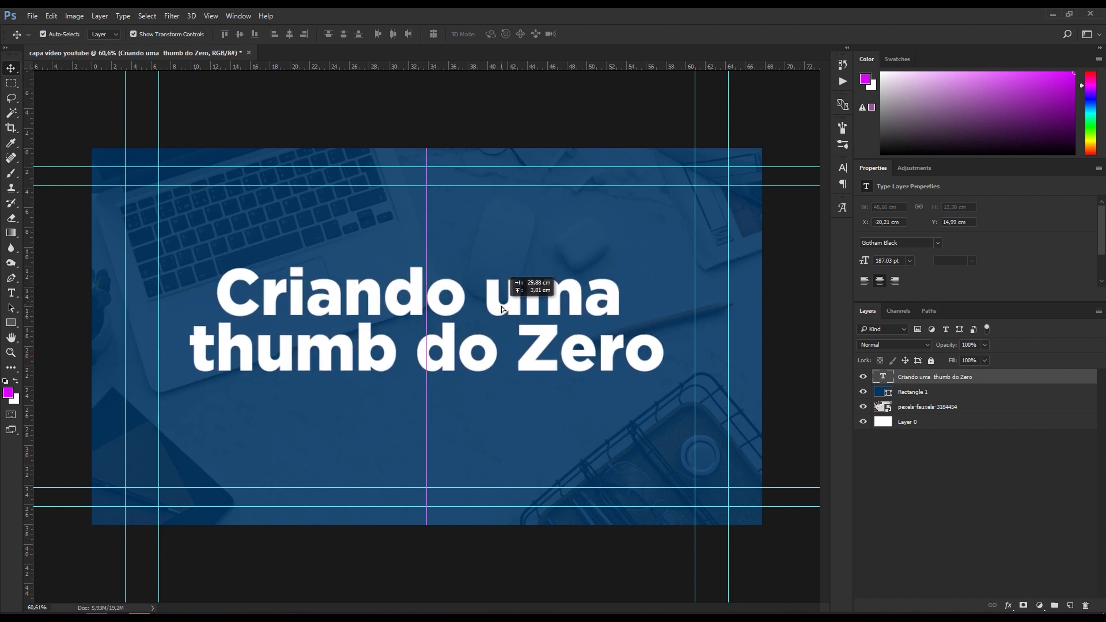
left_click_drag(502, 311, 503, 312)
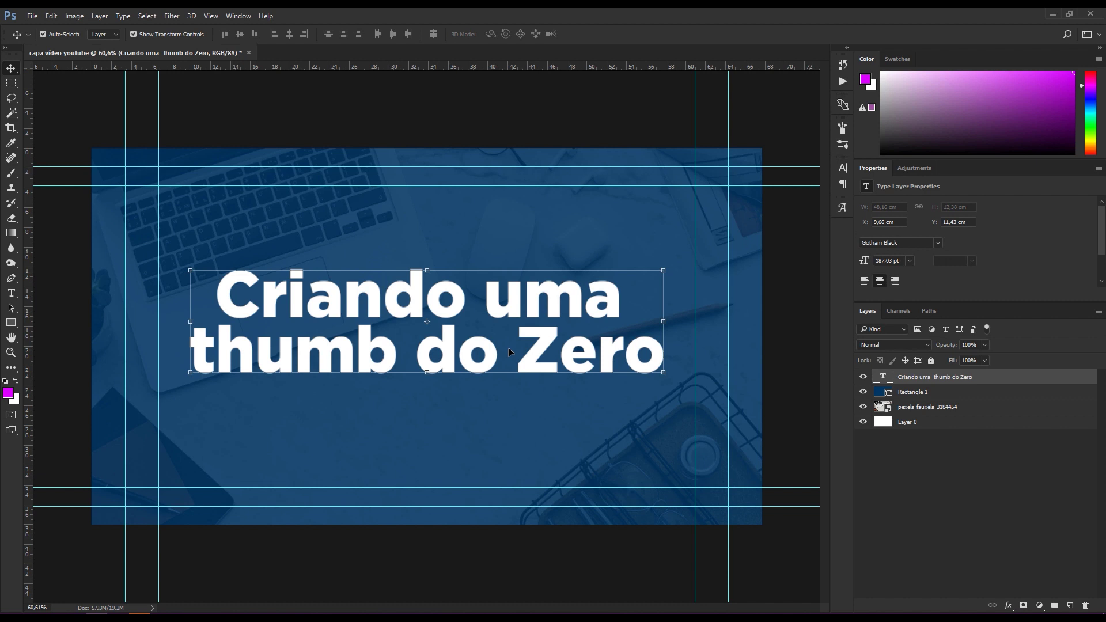
Add a near-black 798 × 169 px box over 'Criando', placed below the title layer
left_click(12, 326)
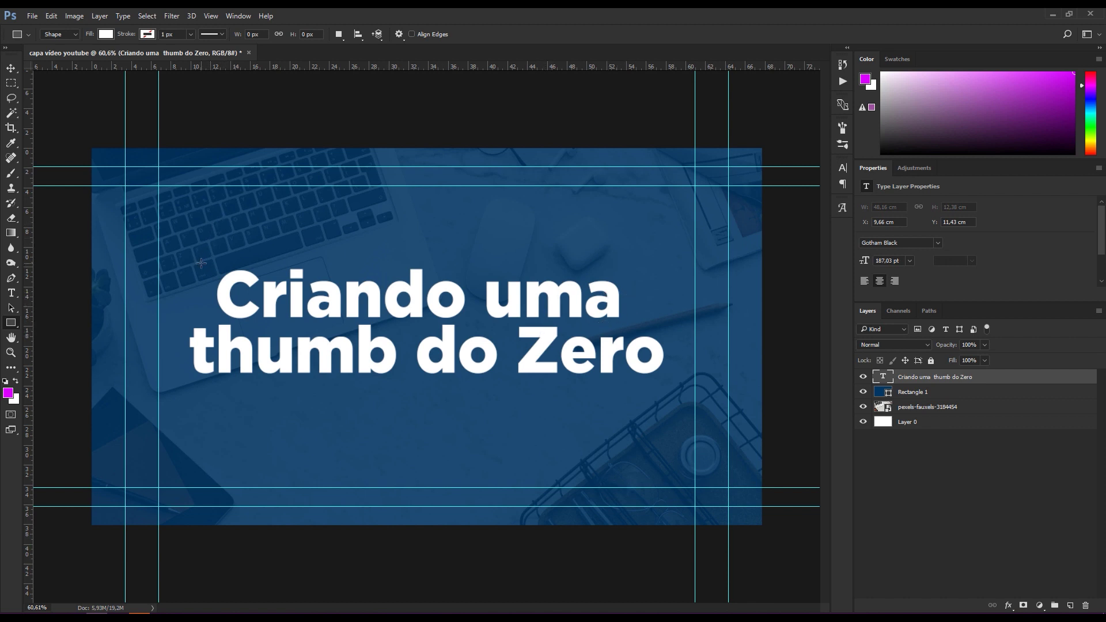
left_click_drag(201, 263, 480, 321)
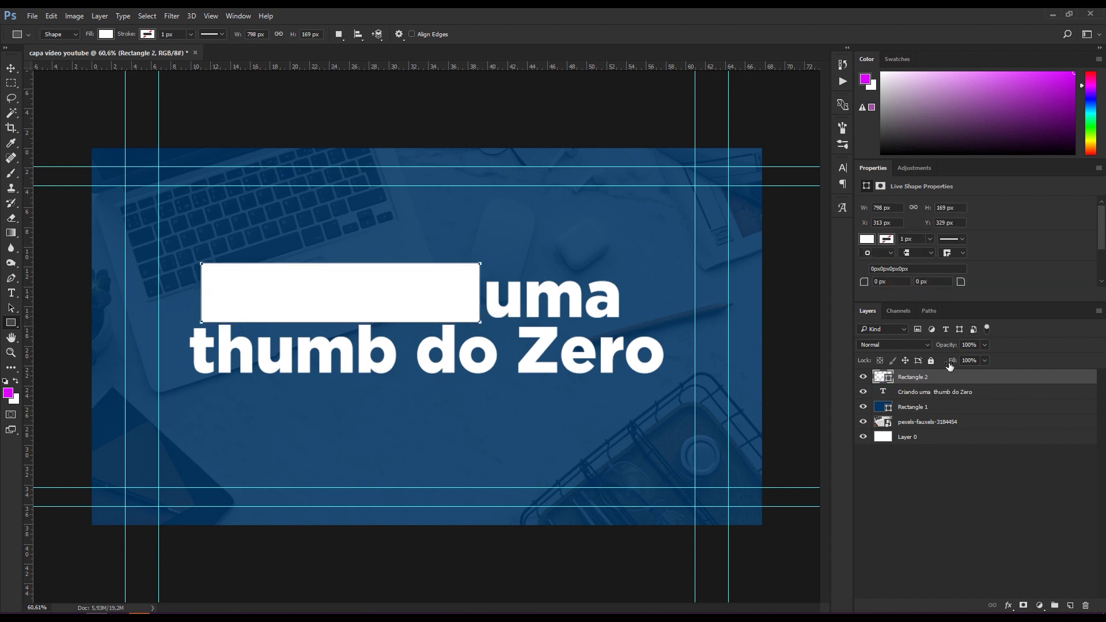
left_click_drag(928, 378, 932, 396)
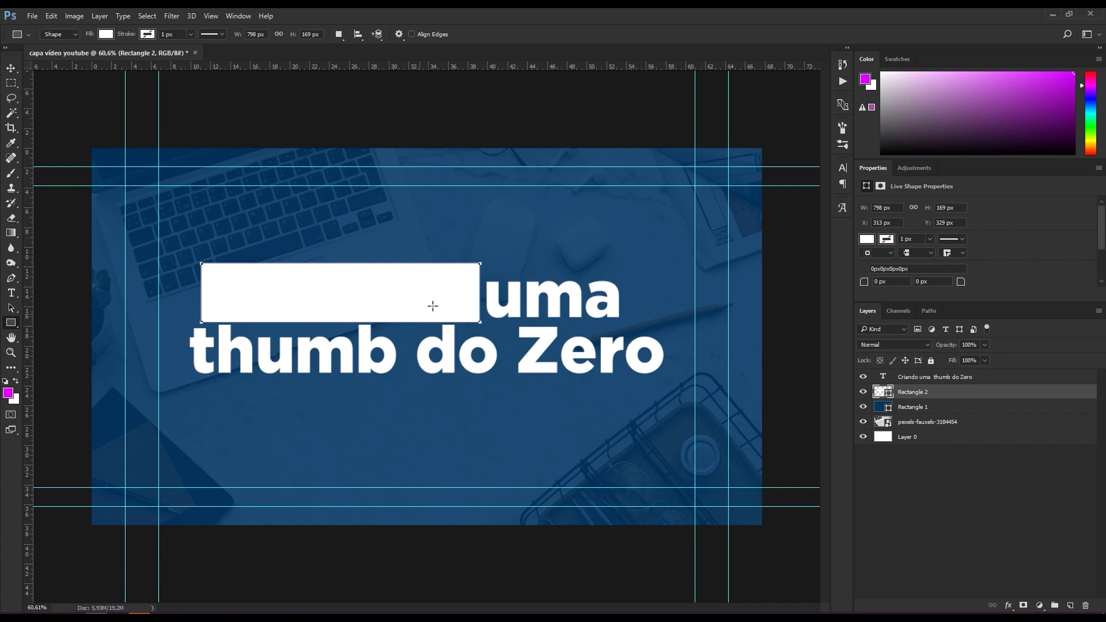
left_click(867, 239)
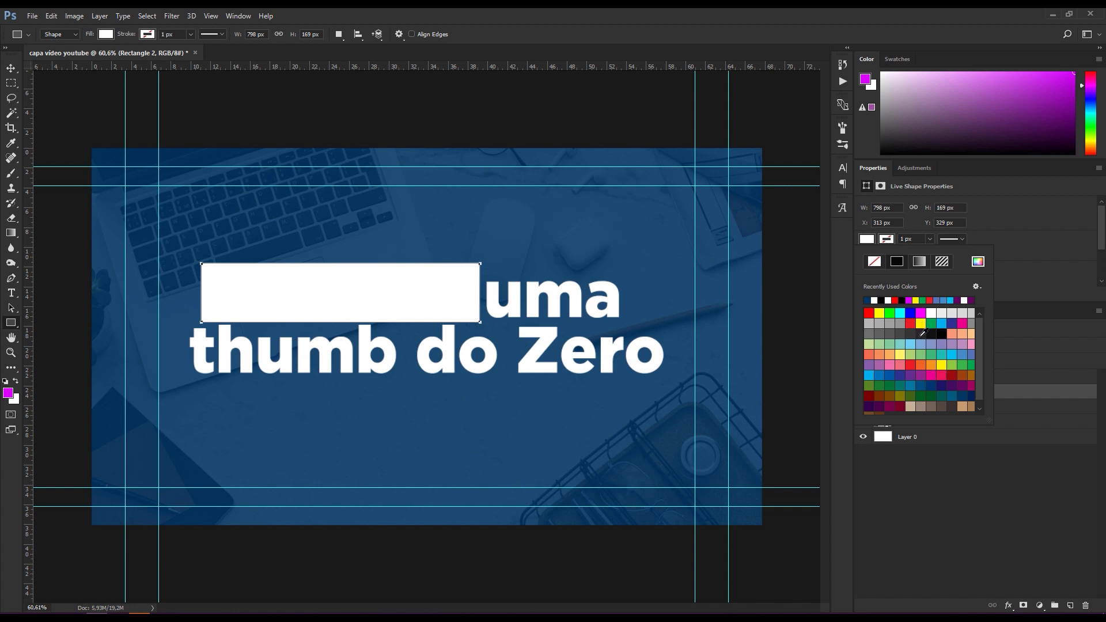
left_click(924, 333)
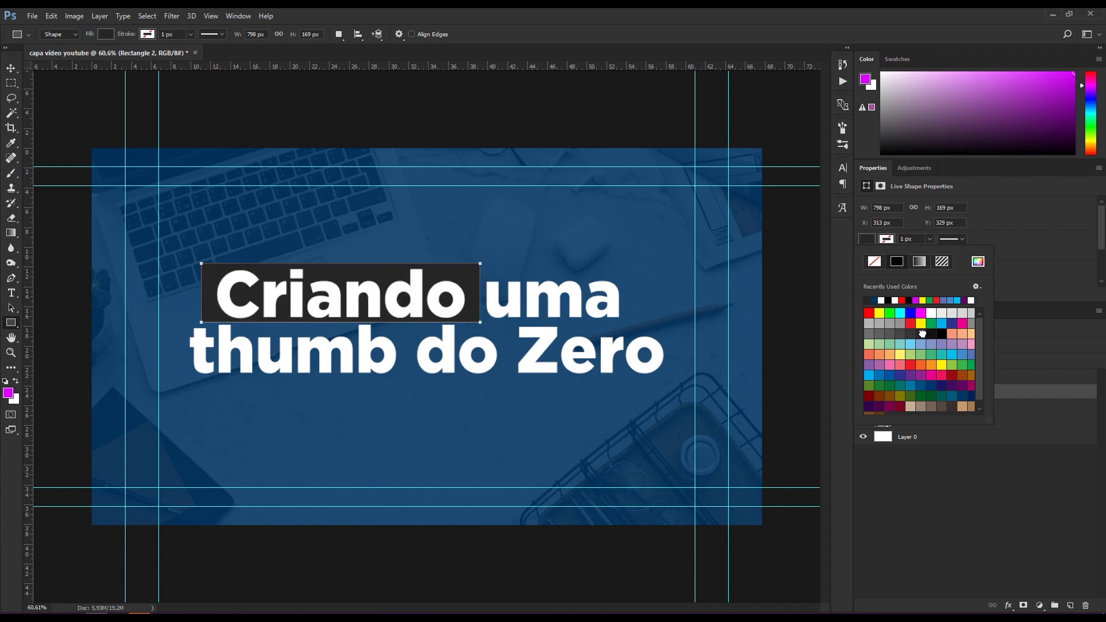
left_click(12, 71)
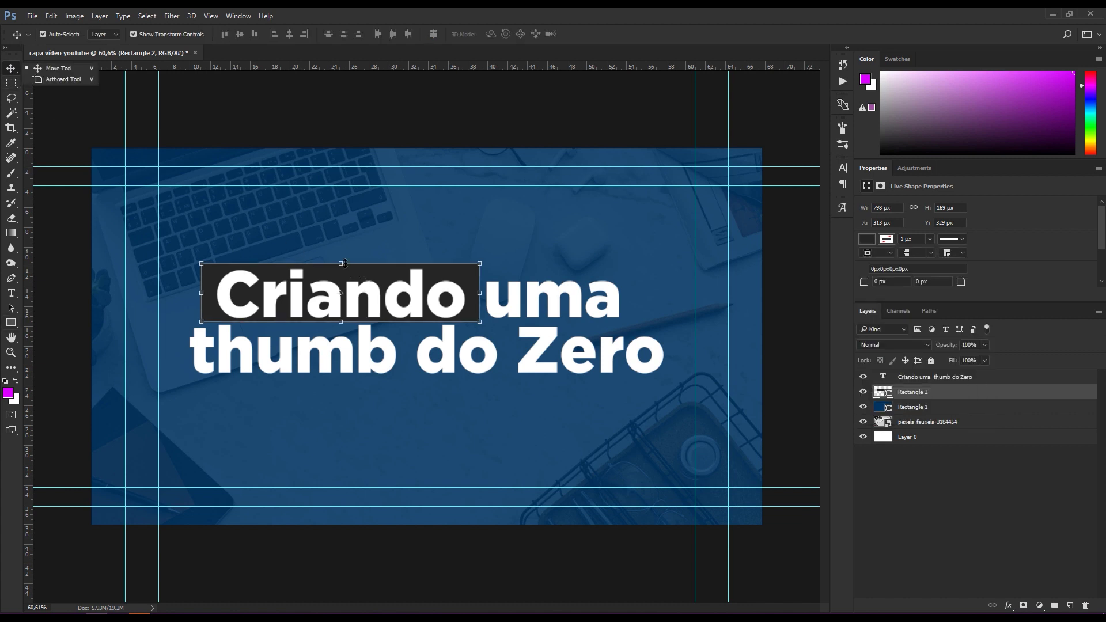
Free Transform the dark box behind 'Criando' and nudge its edge slightly
key("ctrl+t")
left_click_drag(345, 263, 344, 264)
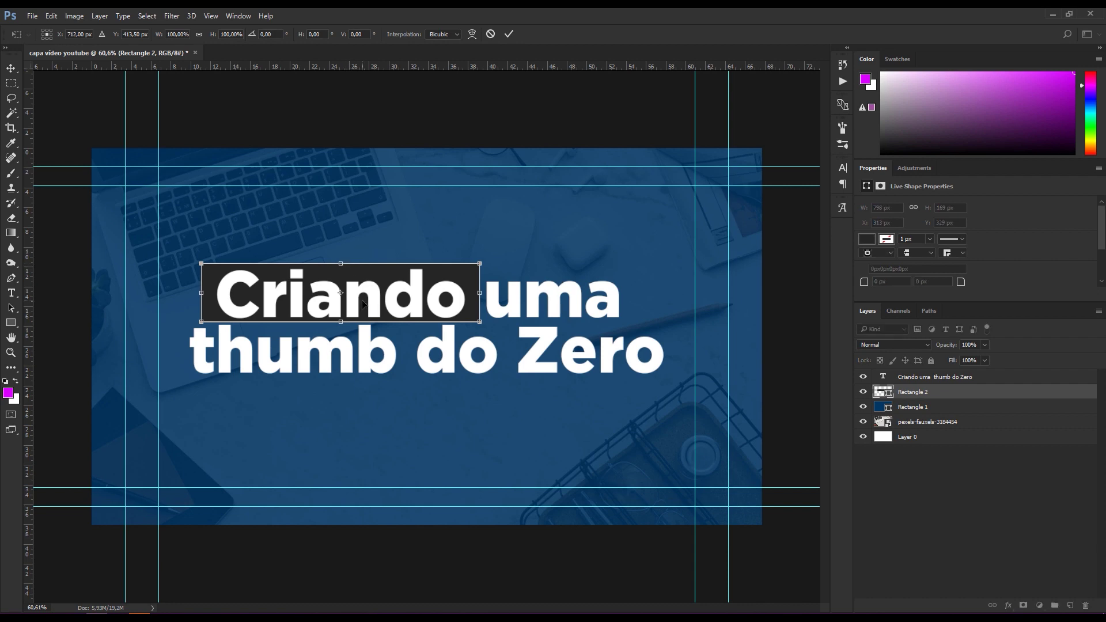
scroll(363, 304, "up", 2)
scroll(363, 304, "up", 2)
scroll(363, 303, "up", 1)
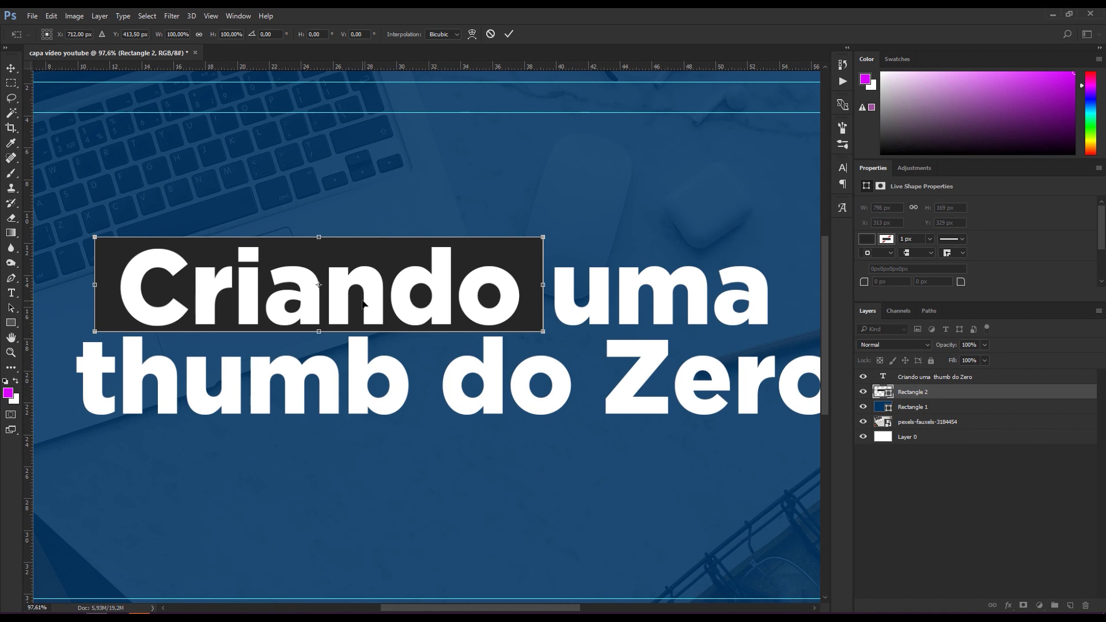
scroll(363, 303, "down", 1)
scroll(363, 303, "down", 1)
scroll(363, 304, "up", 1)
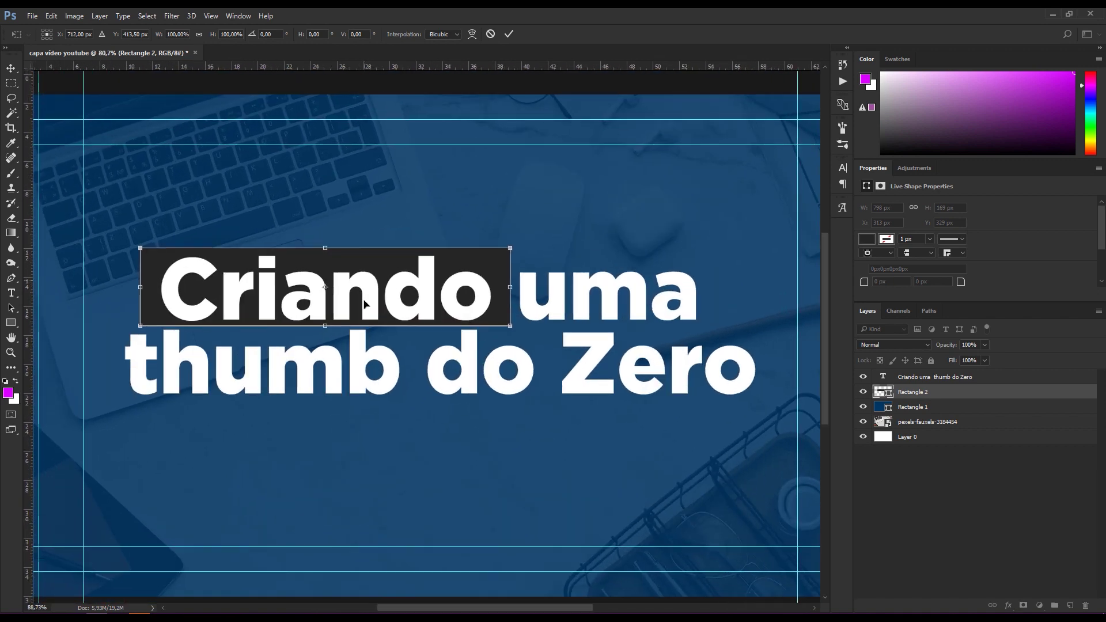
scroll(363, 304, "up", 2)
scroll(363, 304, "down", 2)
scroll(364, 304, "up", 1)
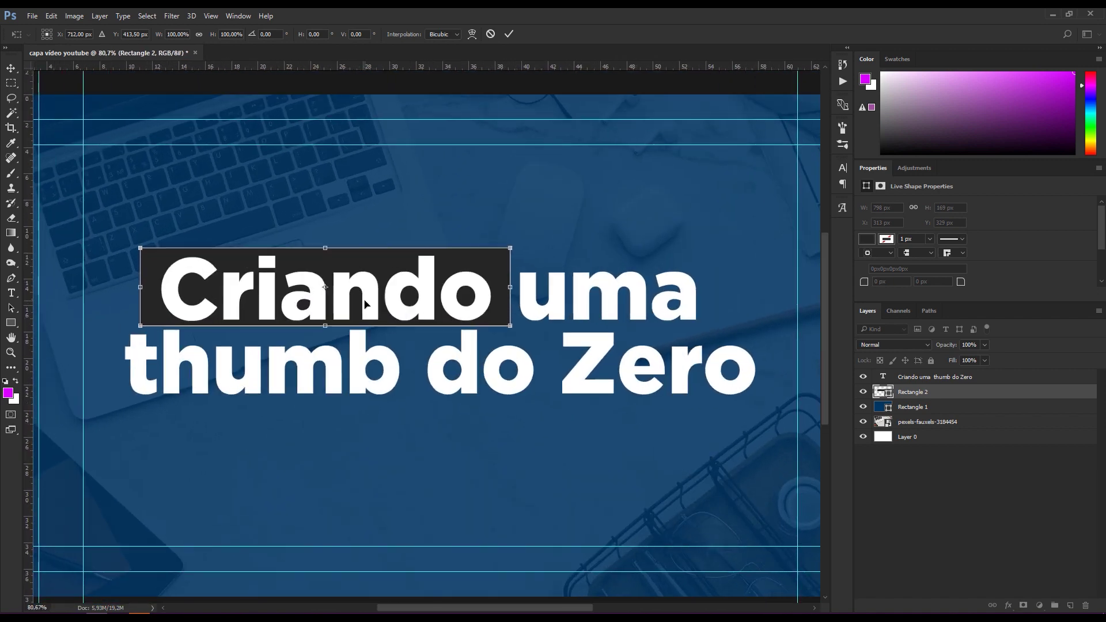
scroll(369, 303, "down", 1)
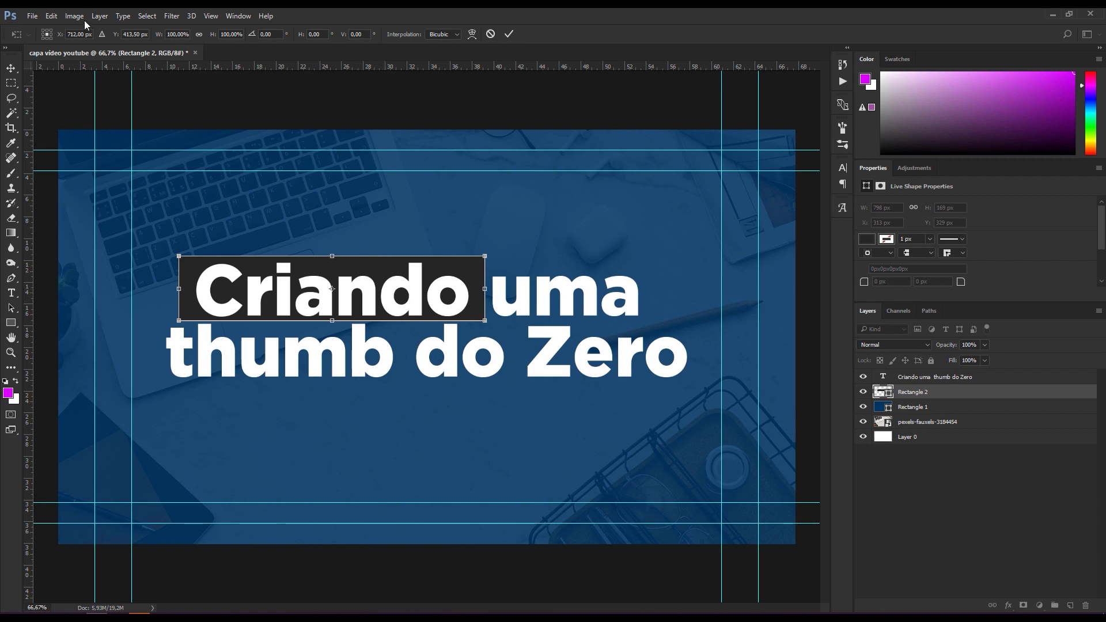
Commit the box transform and bring up the Edit menu to reach Preferences
left_click(51, 16)
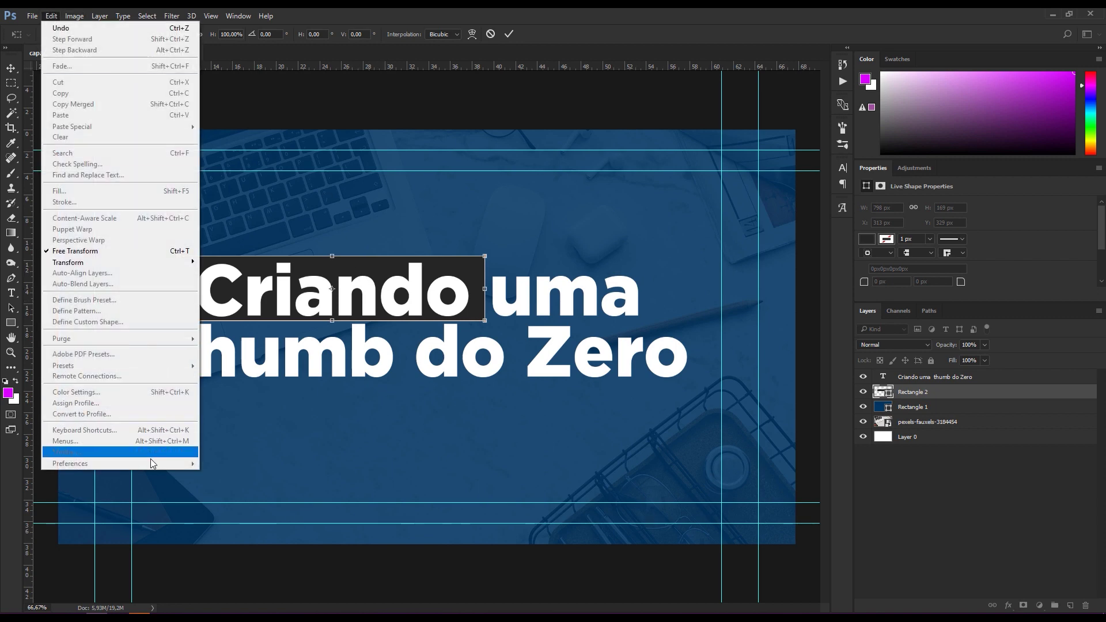
left_click(556, 177)
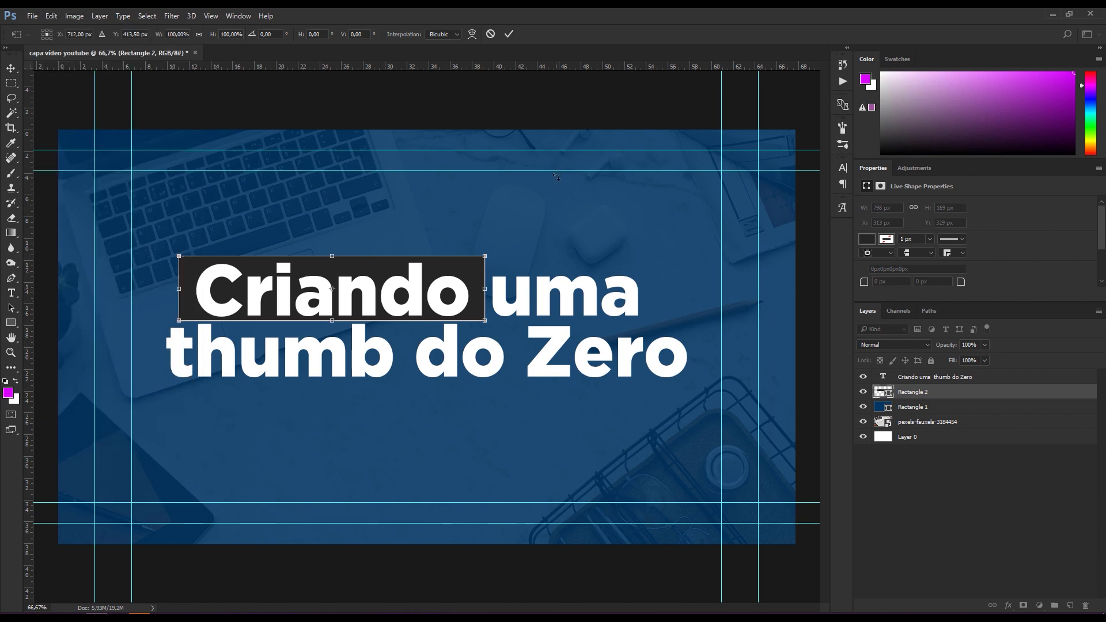
key("Return")
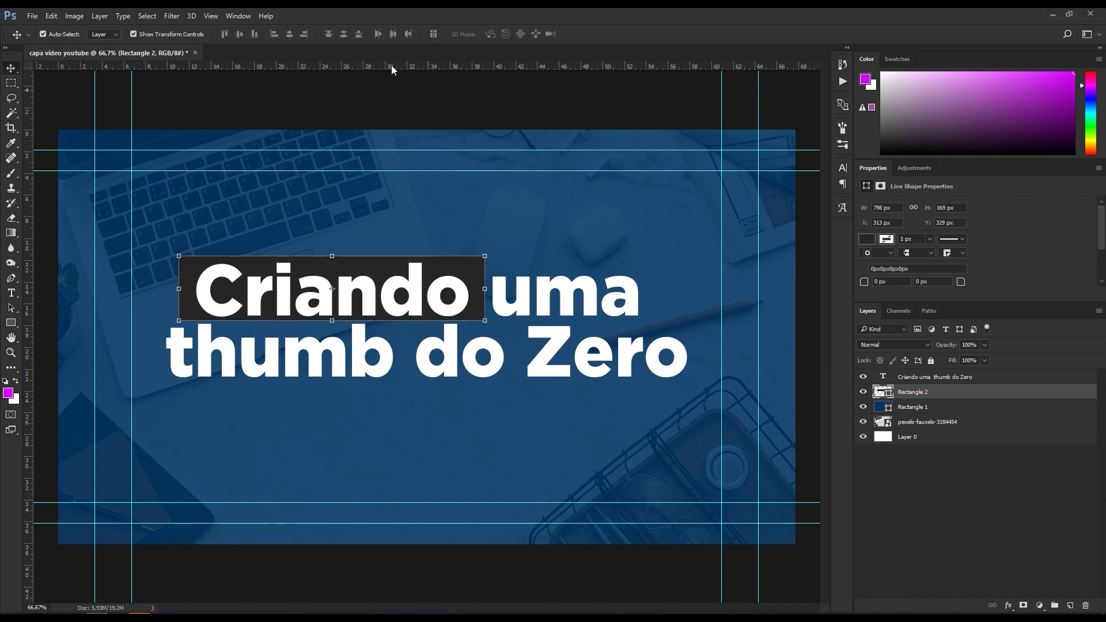
left_click(51, 16)
mouse_move(95, 463)
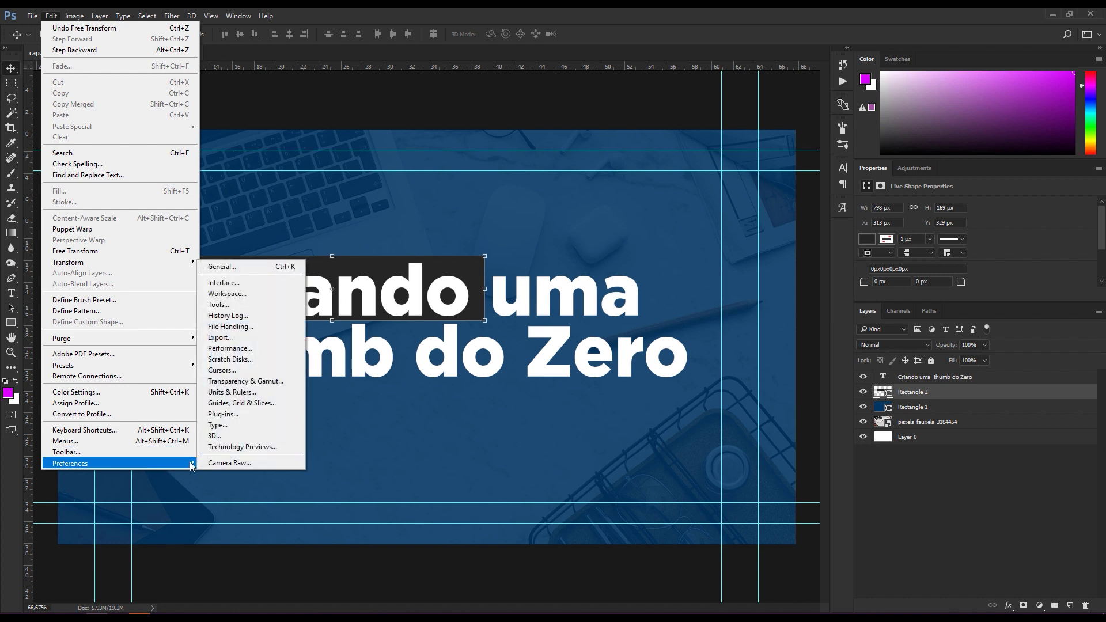
Enable Zoom with Scroll Wheel in the Tools preferences and close Preferences
left_click(231, 268)
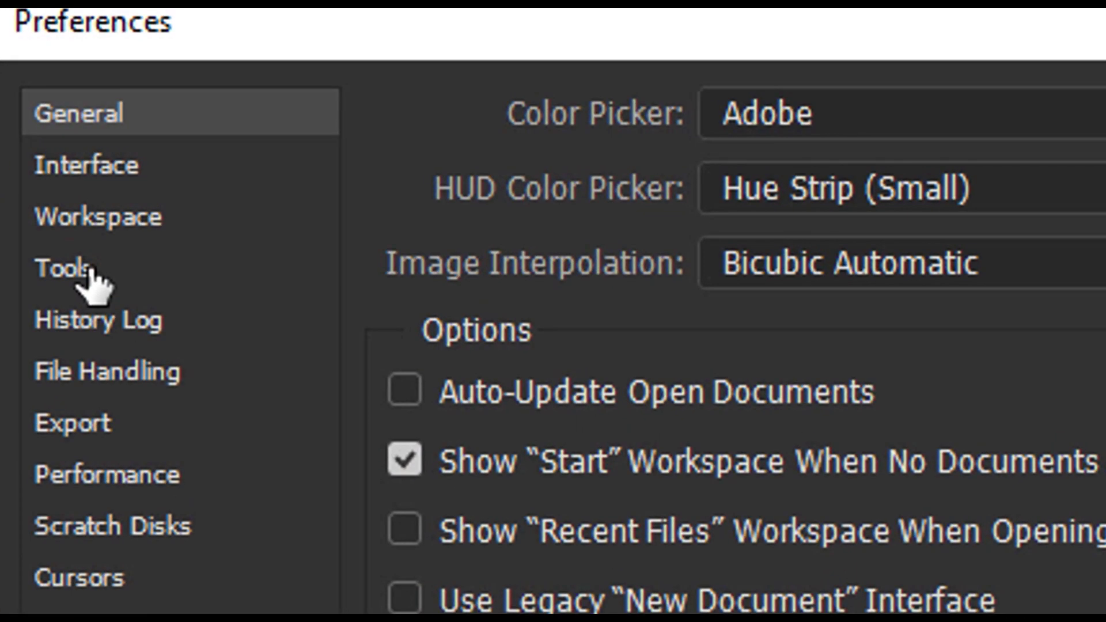
left_click(164, 237)
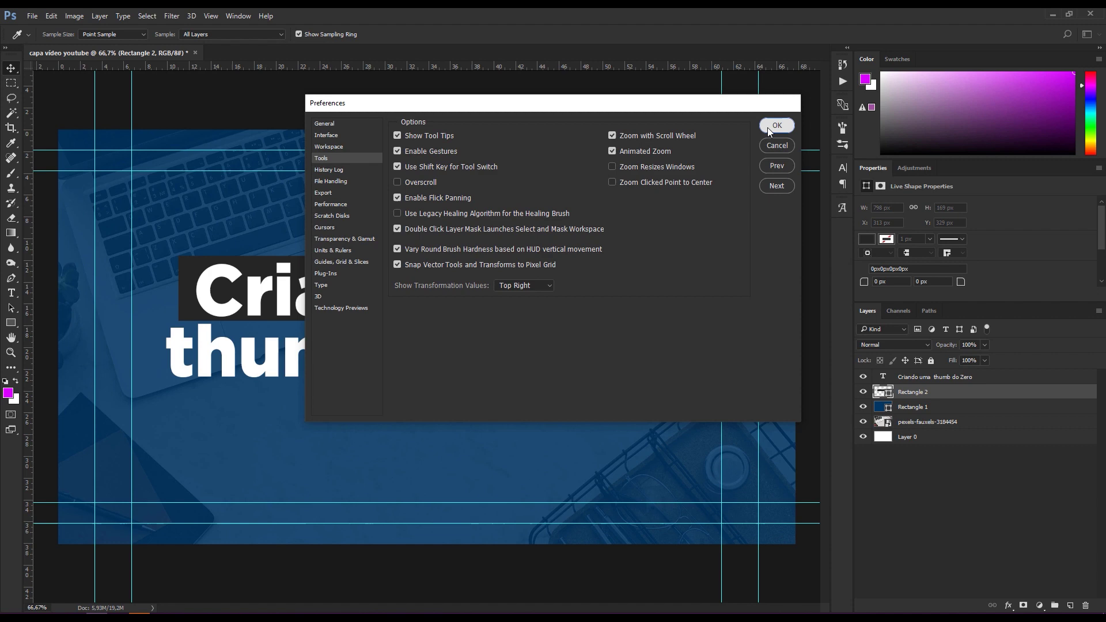
left_click(773, 126)
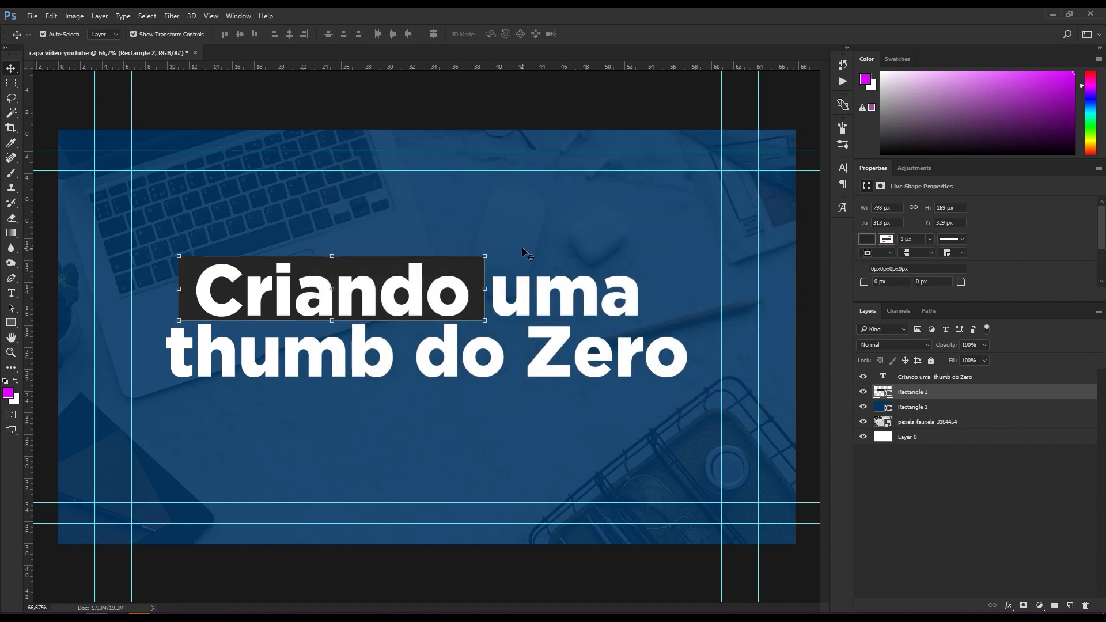
Zoom in and pan to bring the 'Criando' box into close view
scroll(450, 300, "up", 5)
scroll(450, 300, "down", 1)
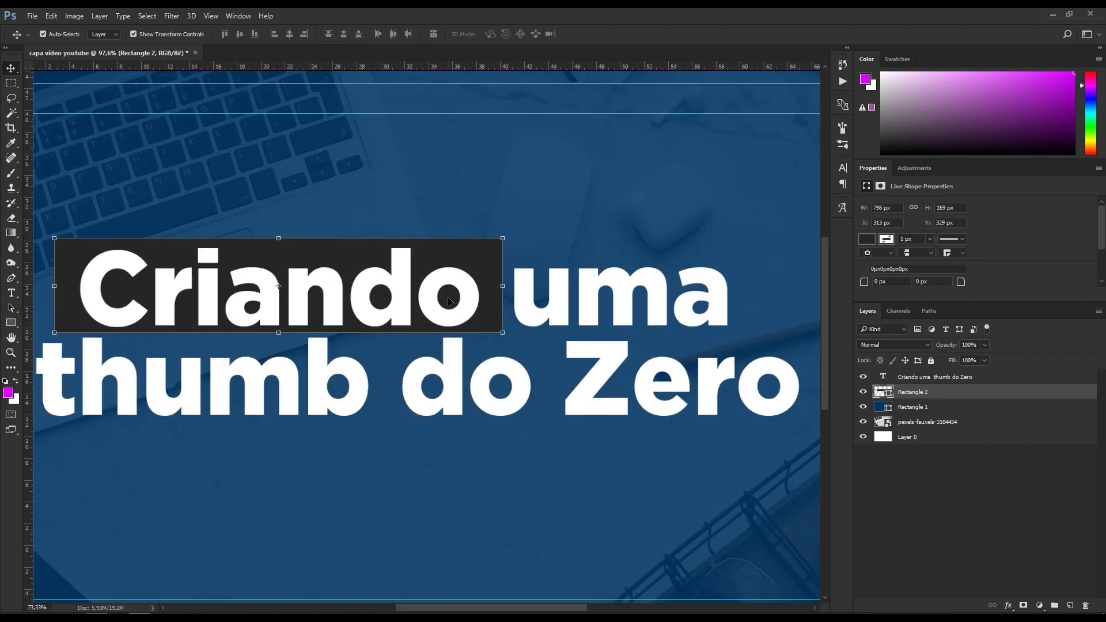
scroll(448, 299, "down", 3)
scroll(448, 298, "up", 3)
scroll(448, 299, "down", 1)
scroll(444, 299, "down", 2)
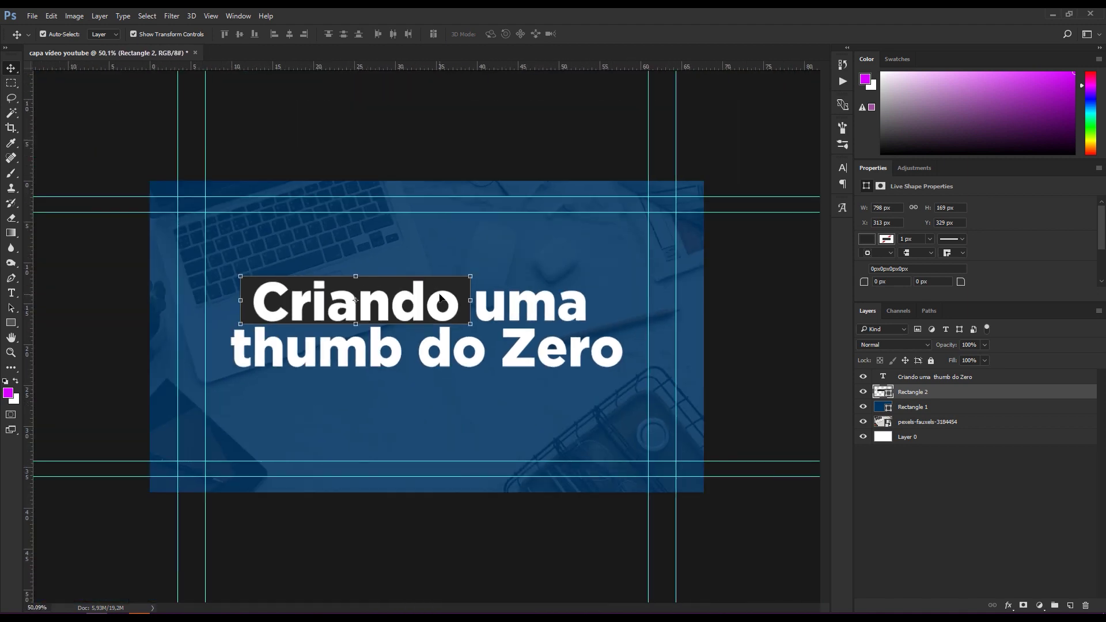
scroll(439, 297, "up", 3)
scroll(439, 297, "up", 2)
scroll(439, 297, "down", 2)
scroll(439, 298, "up", 2)
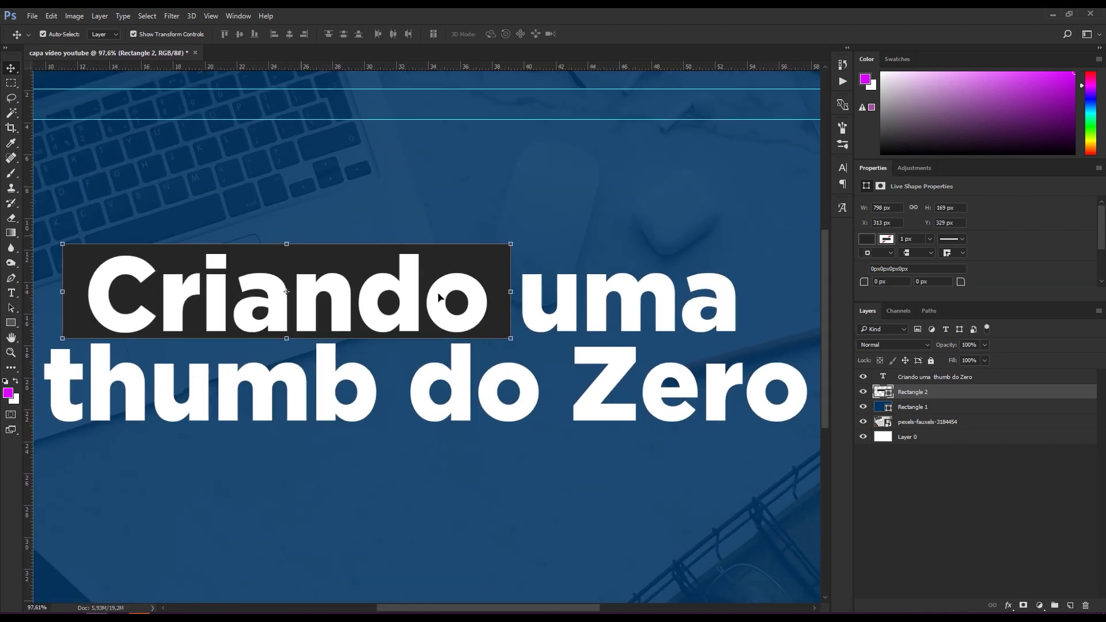
scroll(439, 297, "down", 2)
scroll(439, 297, "up", 3)
scroll(439, 296, "down", 4)
scroll(439, 296, "up", 1)
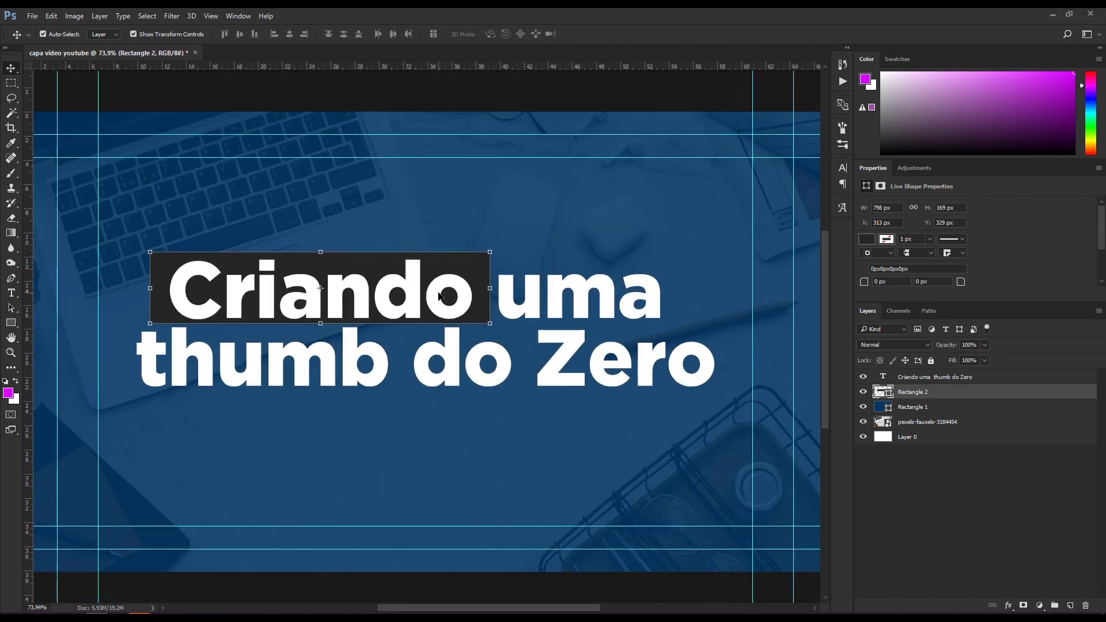
scroll(439, 296, "up", 1)
scroll(439, 296, "up", 3)
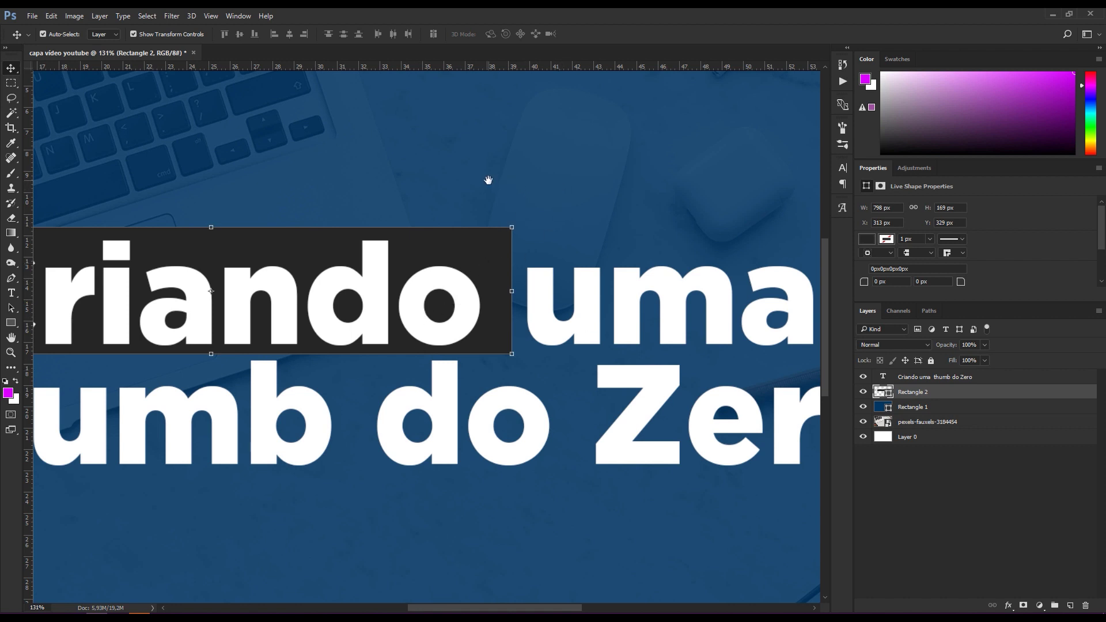
mouse_move(381, 317)
left_mouse_down()
mouse_move(594, 252)
mouse_move(7, 296)
mouse_move(507, 188)
mouse_move(575, 313)
mouse_move(507, 301)
mouse_move(494, 358)
mouse_move(568, 247)
mouse_move(462, 252)
mouse_move(547, 292)
mouse_move(515, 260)
mouse_move(494, 284)
mouse_move(506, 294)
left_mouse_up()
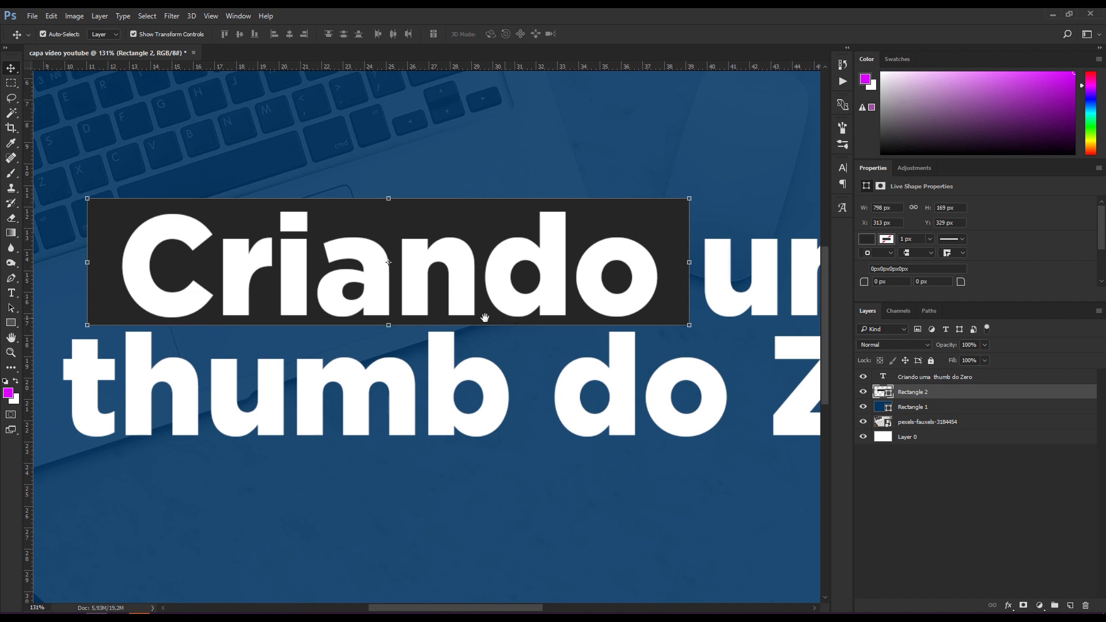
left_click_drag(391, 297, 402, 292)
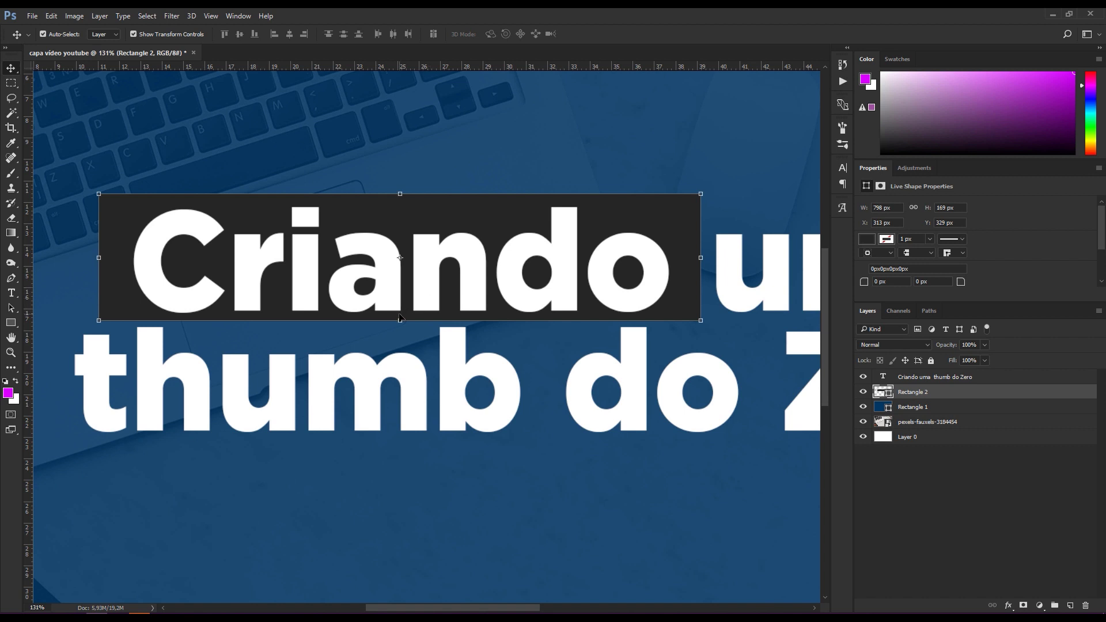
Pull the box's bottom, right and left edges inward, then fit the thumbnail on screen
left_click_drag(400, 320, 400, 319)
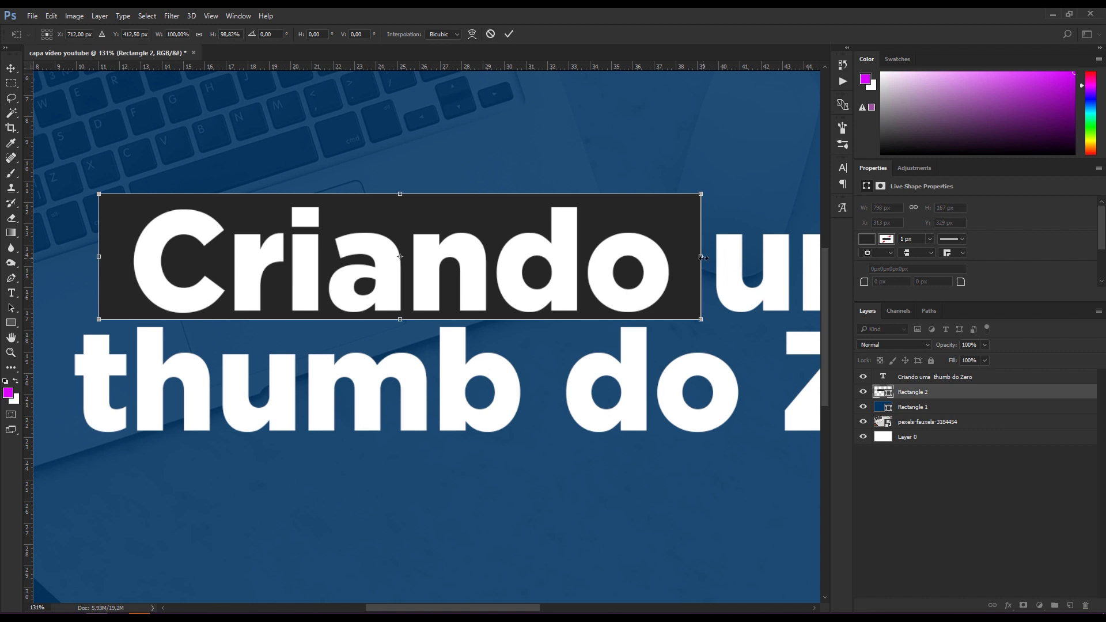
left_click_drag(708, 260, 702, 259)
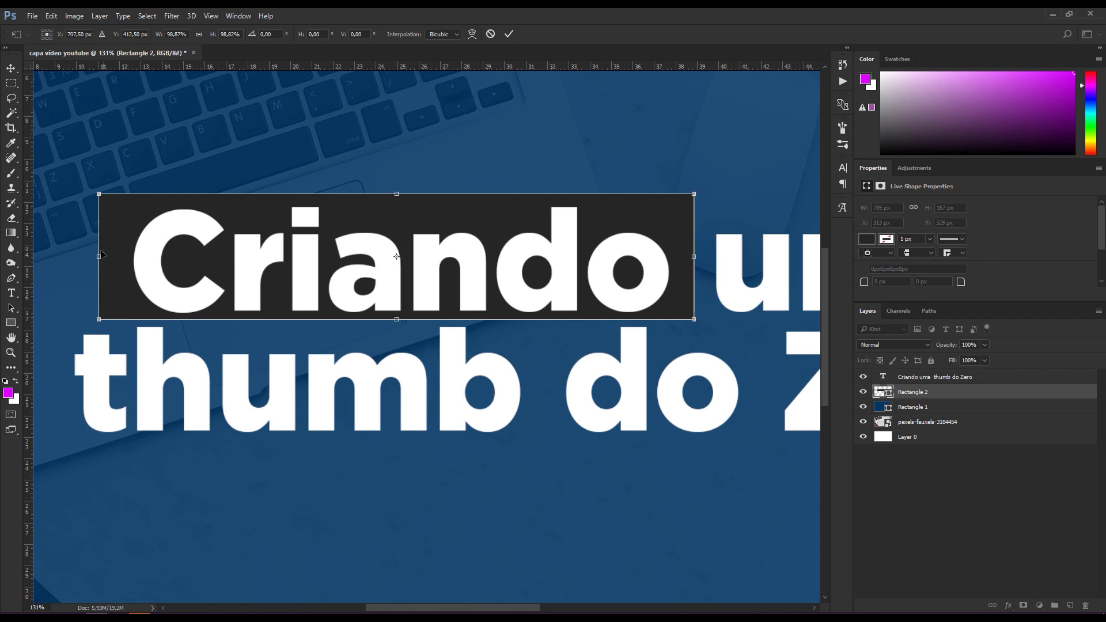
left_click_drag(99, 255, 113, 256)
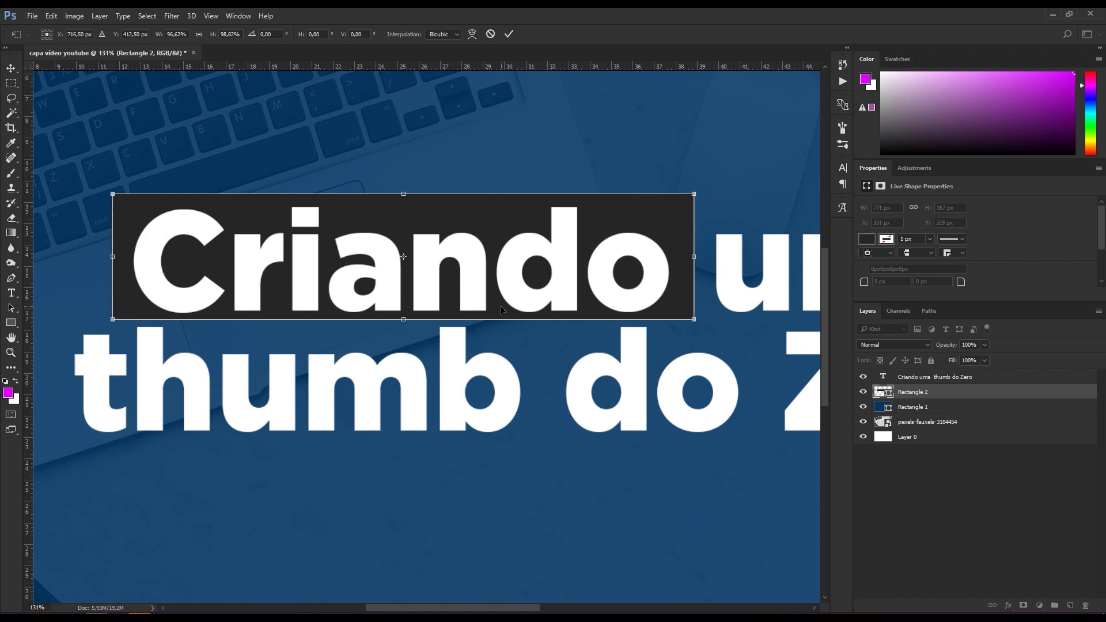
key("ctrl+0")
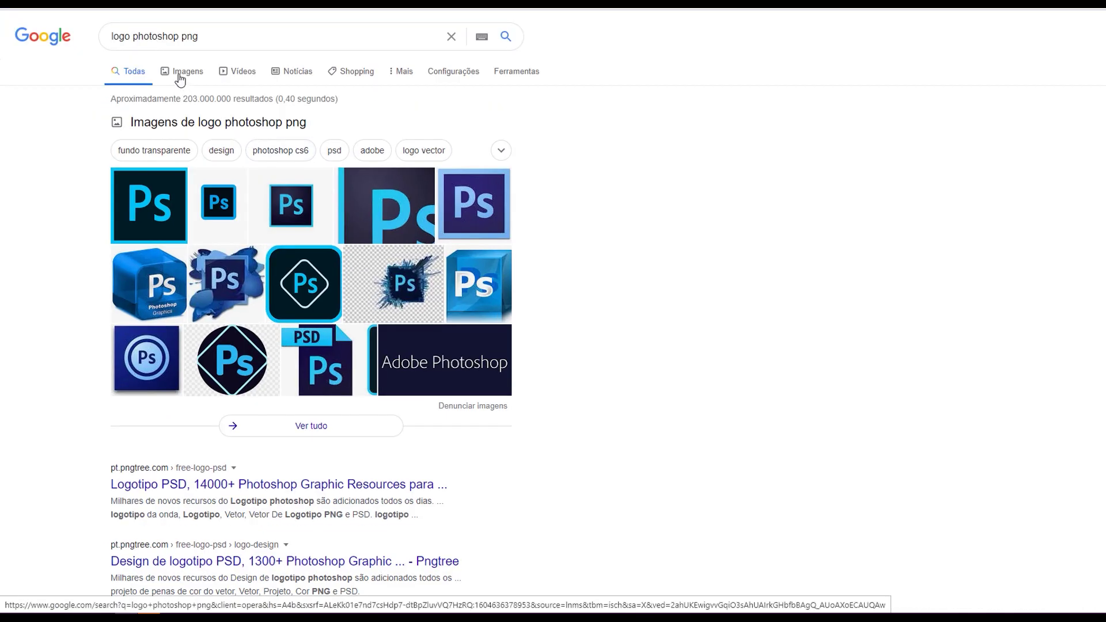
Copy the first Adobe Photoshop logo from the 'logo photoshop png' image results
left_click(181, 74)
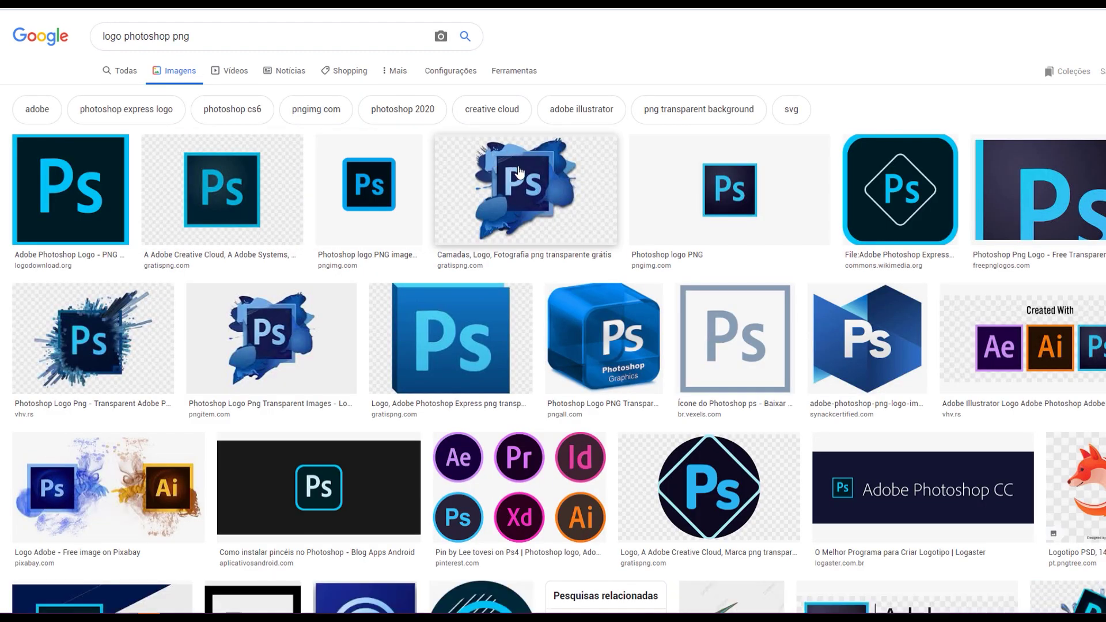
left_click(103, 186)
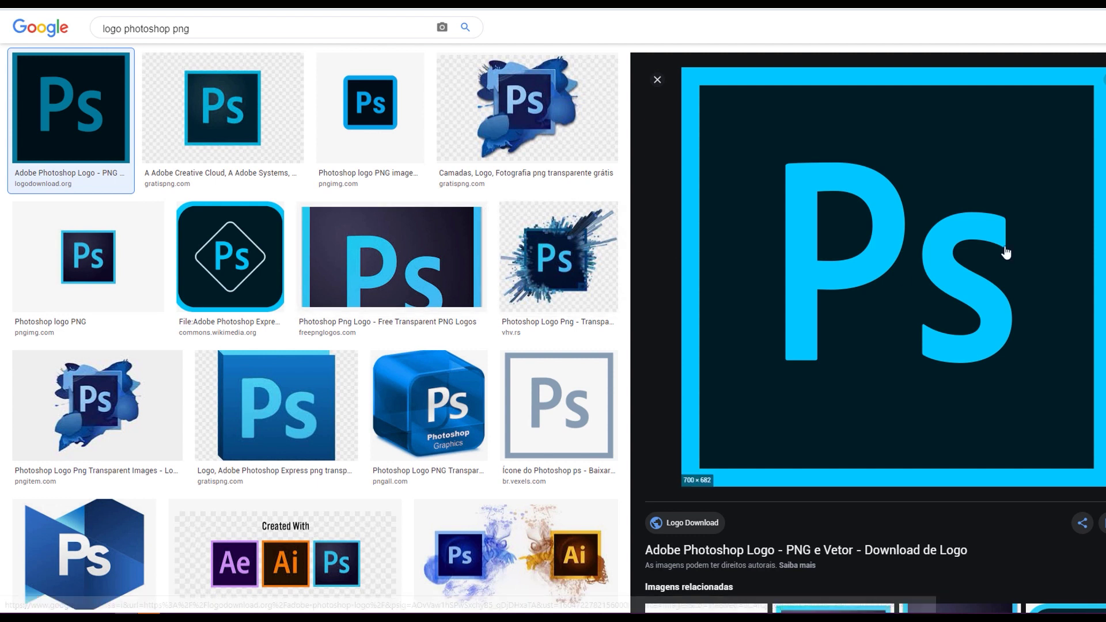
right_click(930, 235)
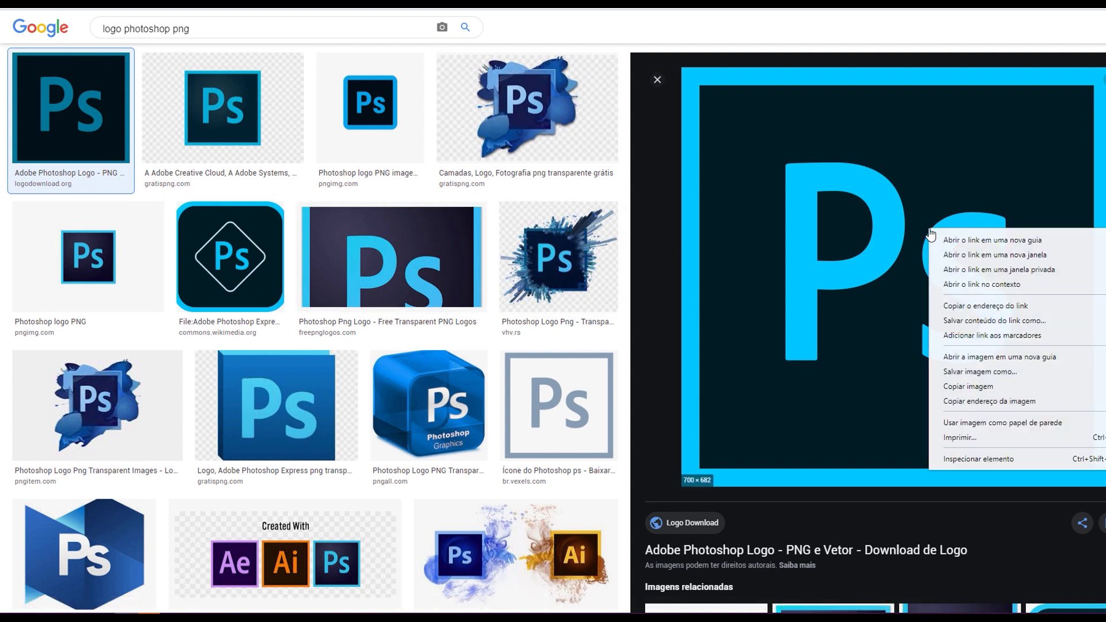
left_click(968, 386)
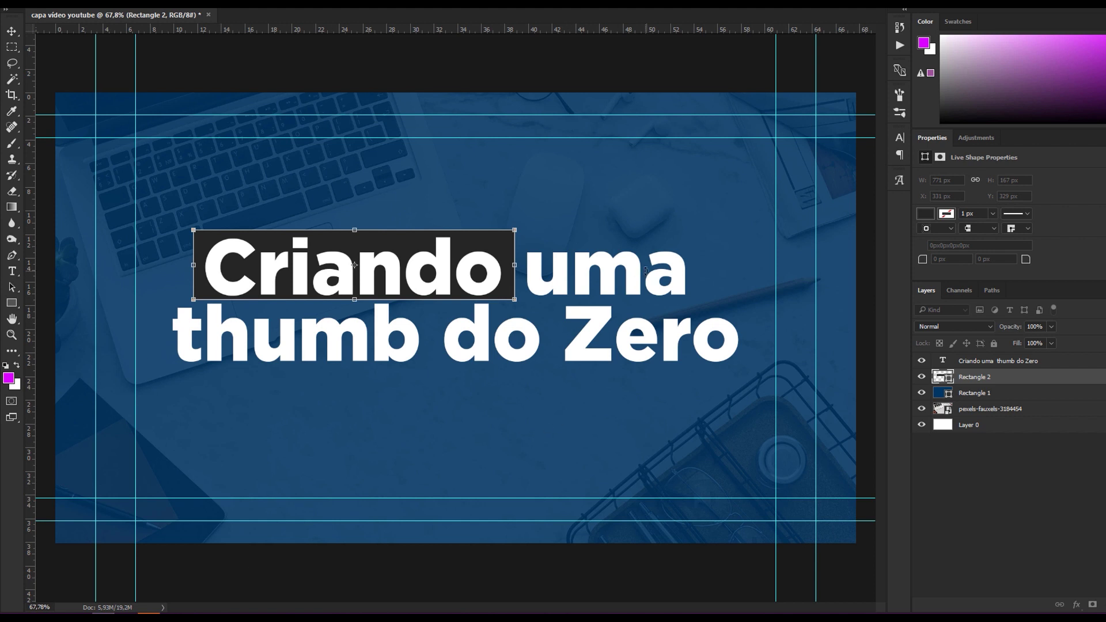
Paste the Photoshop logo as Layer 1, scale it to 7.87 × 7.66 cm, and centre it below the title
key("Return")
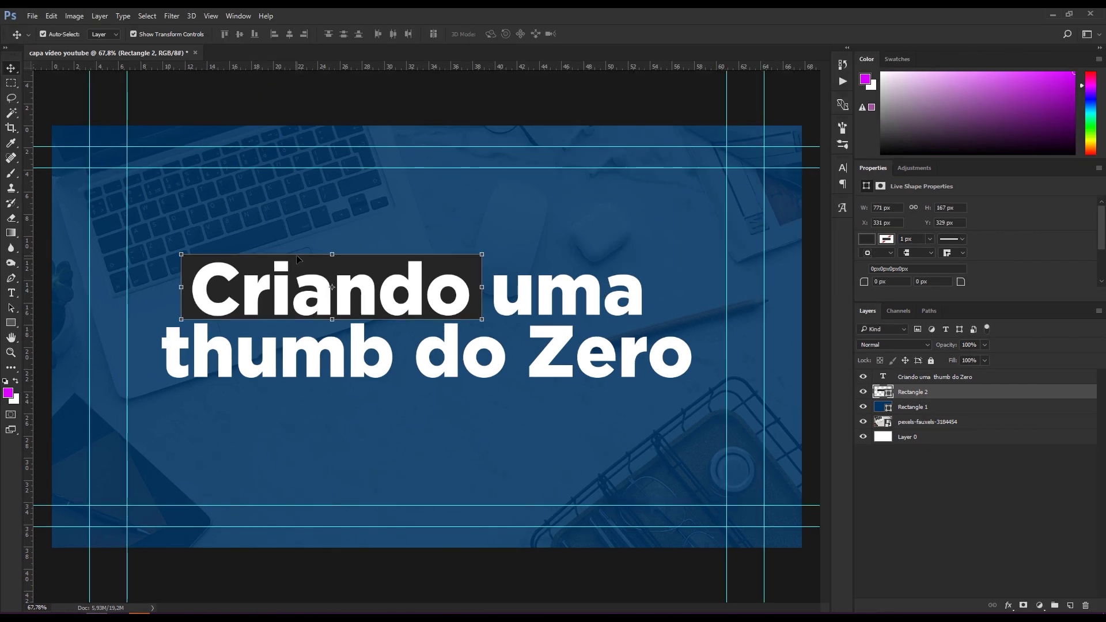
key("ctrl+v")
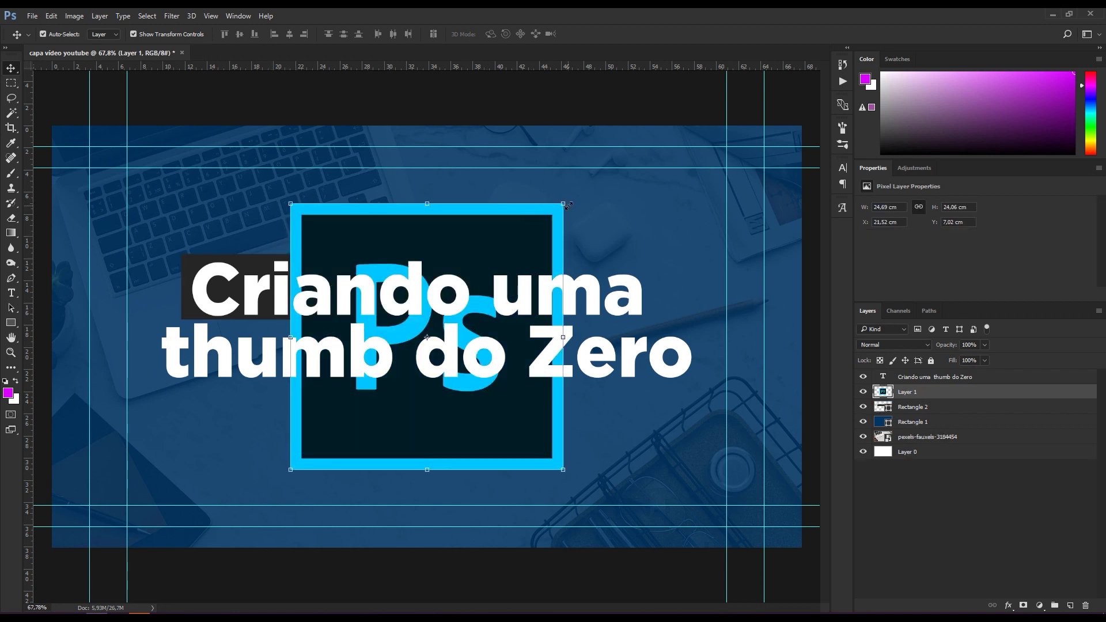
left_click_drag(565, 205, 477, 316)
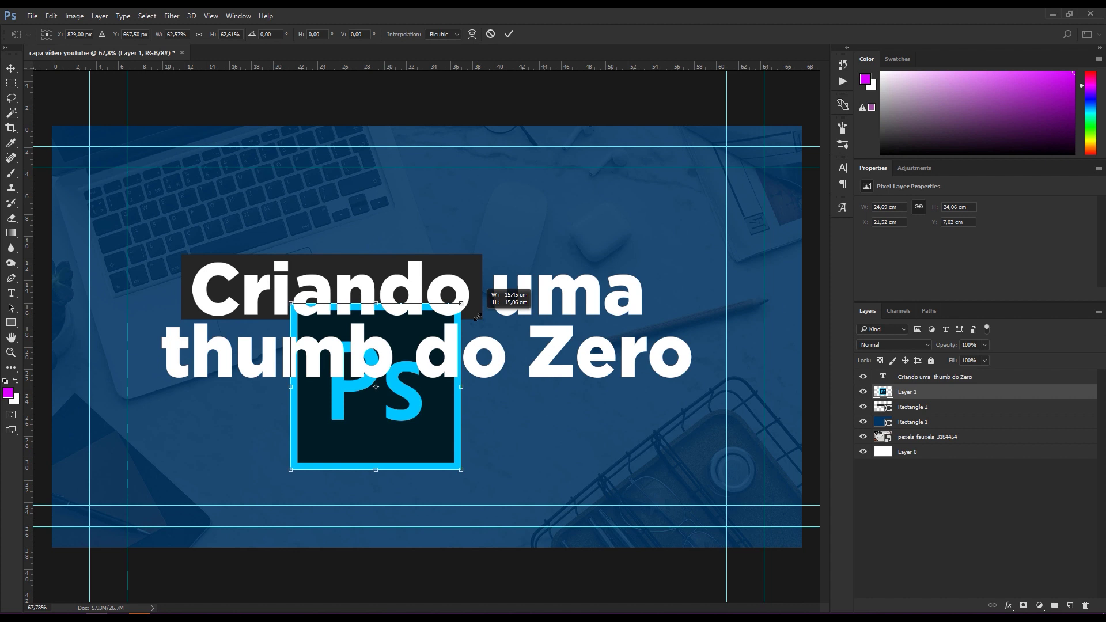
mouse_move(478, 316)
left_mouse_down()
mouse_move(518, 363)
mouse_move(426, 436)
left_mouse_up()
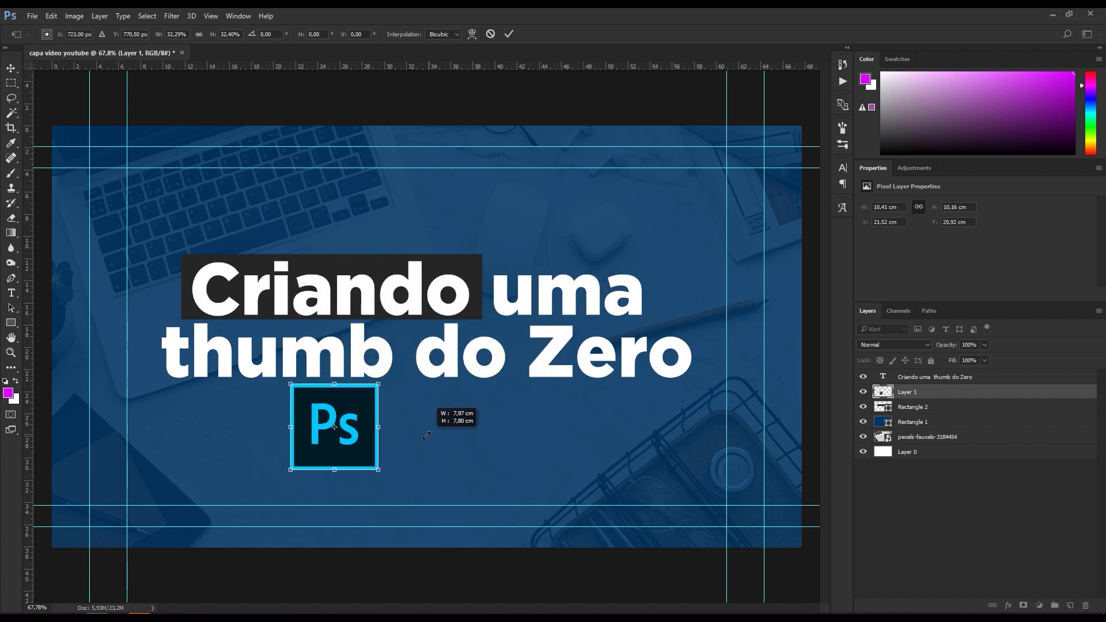
left_click_drag(347, 415, 441, 430)
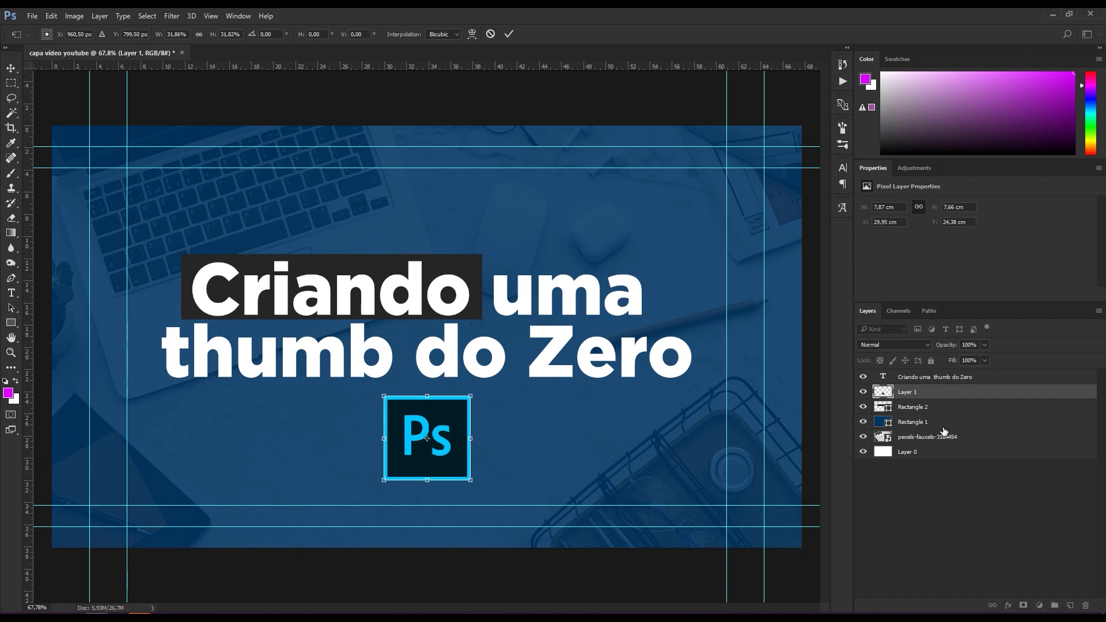
key("Return")
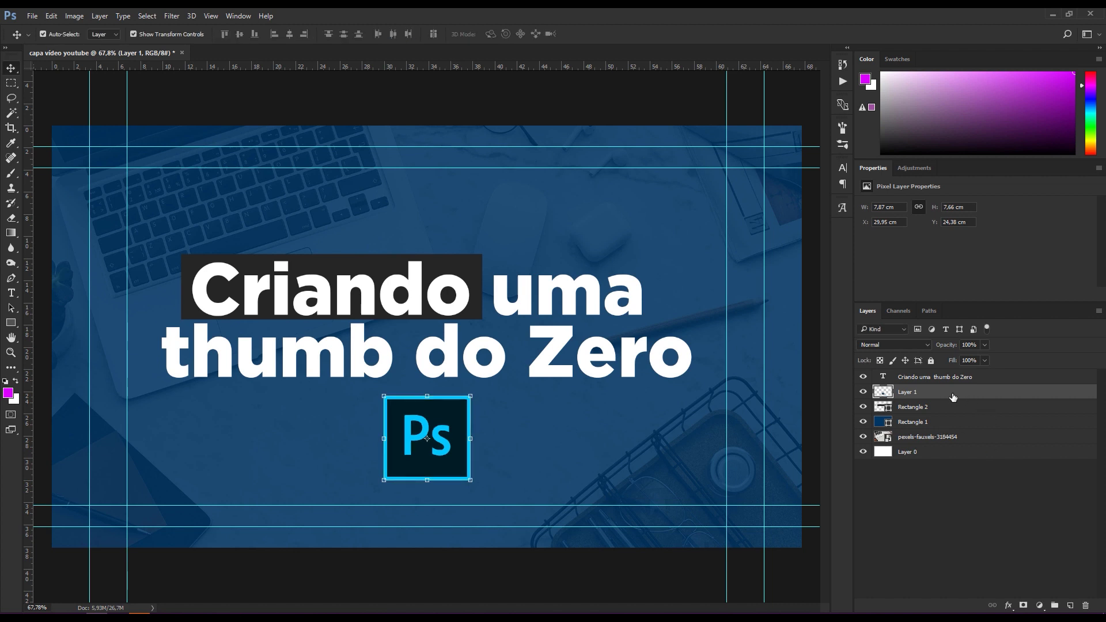
Move the logo layer below the navy overlay, resize it to 29.03 × 28.26 cm, and position it bottom-right
left_click_drag(954, 396, 955, 430)
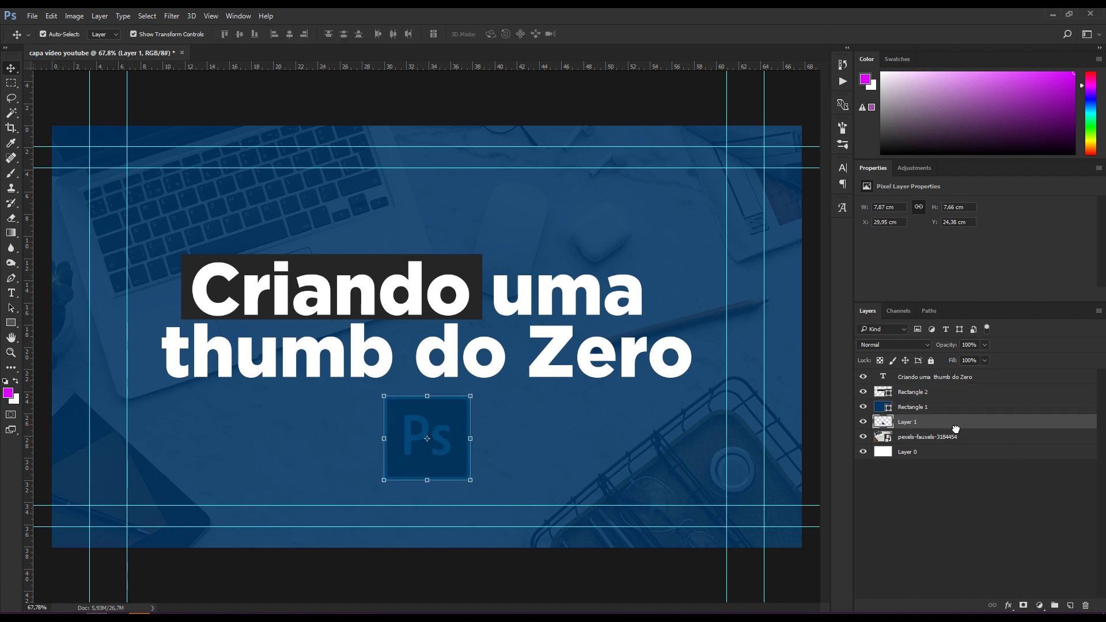
left_click_drag(473, 398, 804, 197)
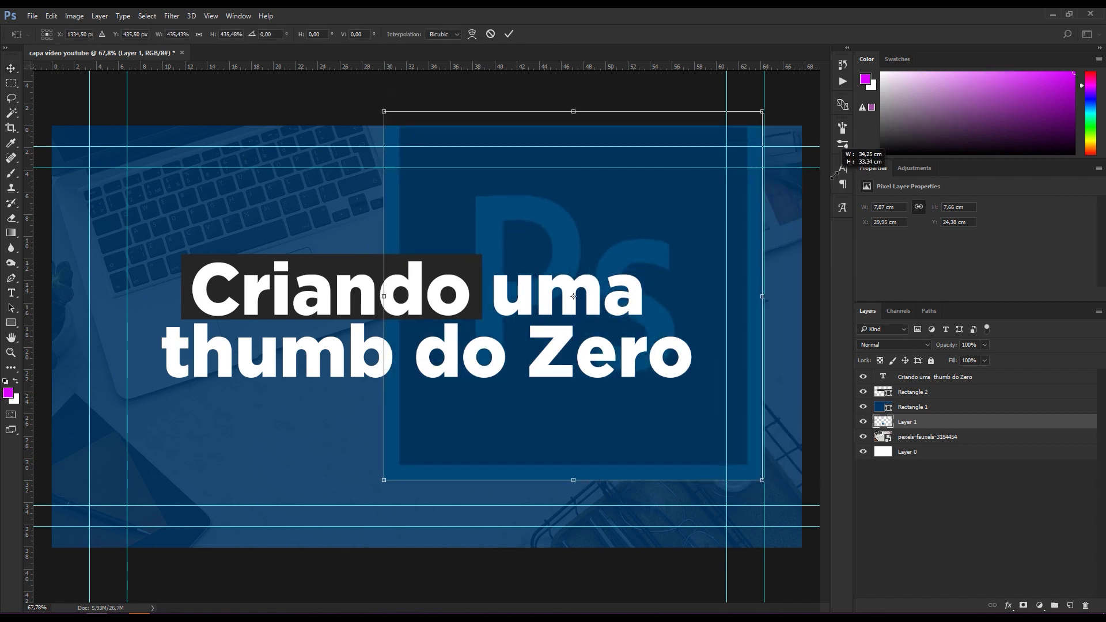
left_click_drag(804, 198, 642, 211)
left_click_drag(576, 345, 662, 432)
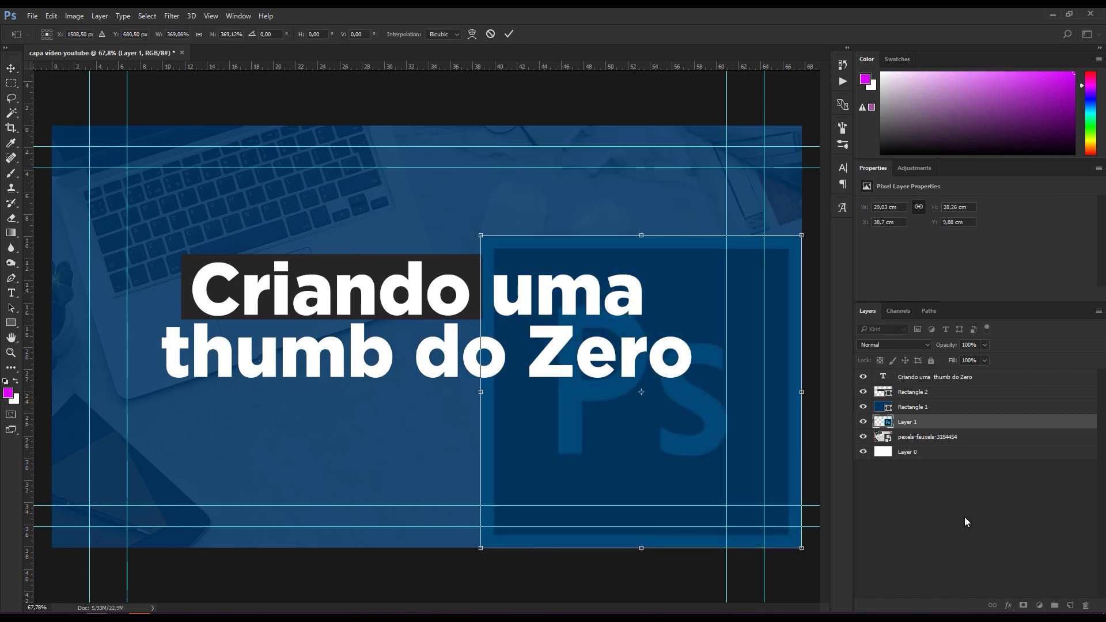
key("Return")
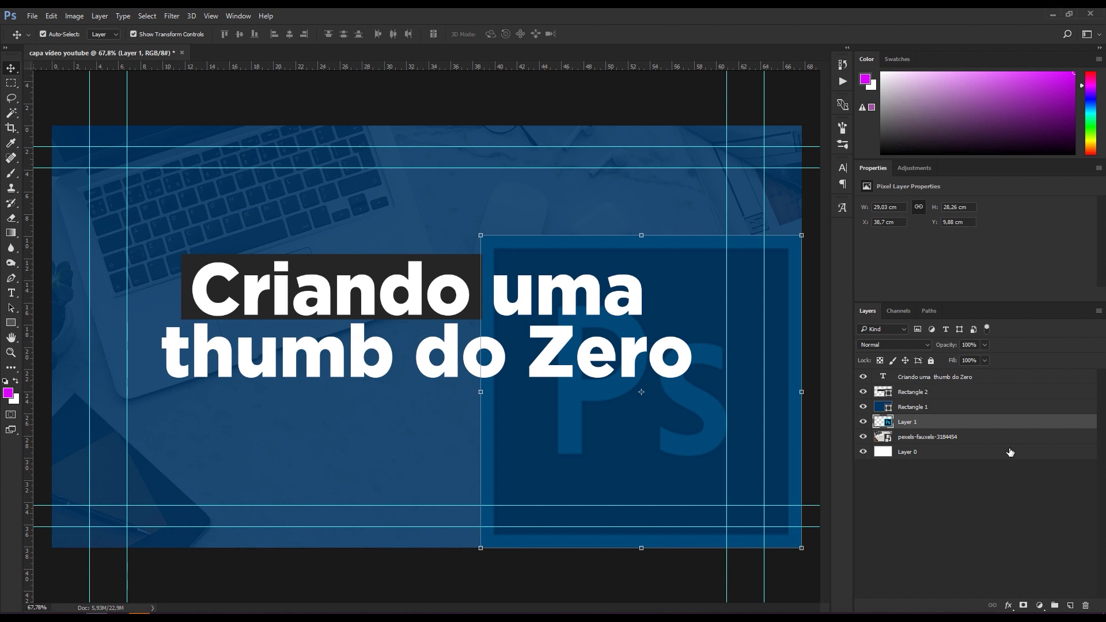
Select the title text and its dark box together and move them up-left
left_click(951, 382)
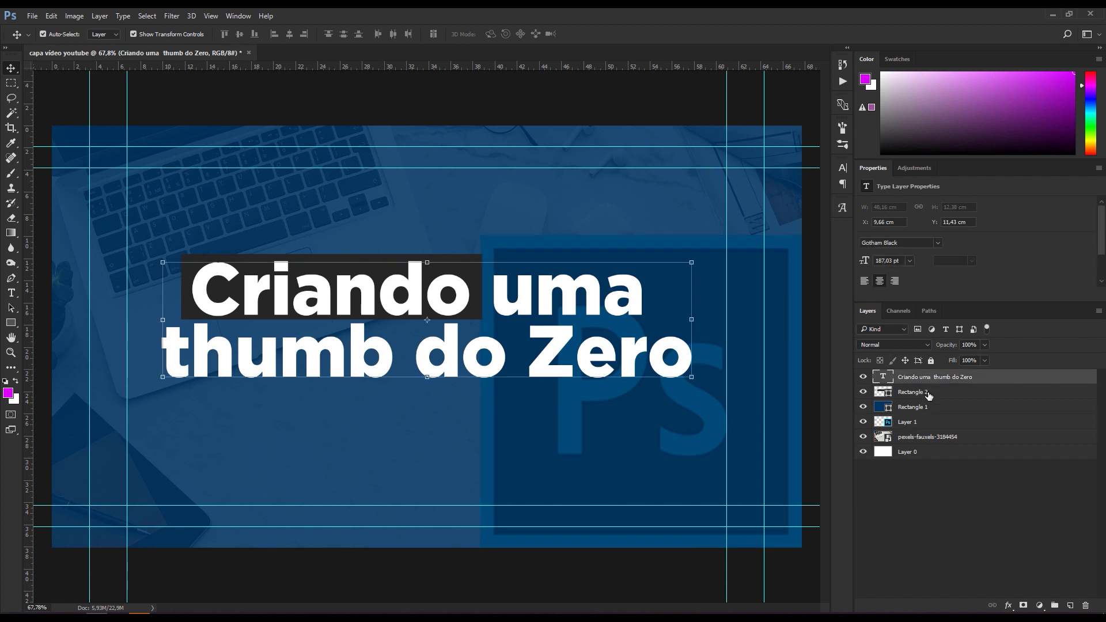
key("ctrl")
left_click(931, 398, "ctrl")
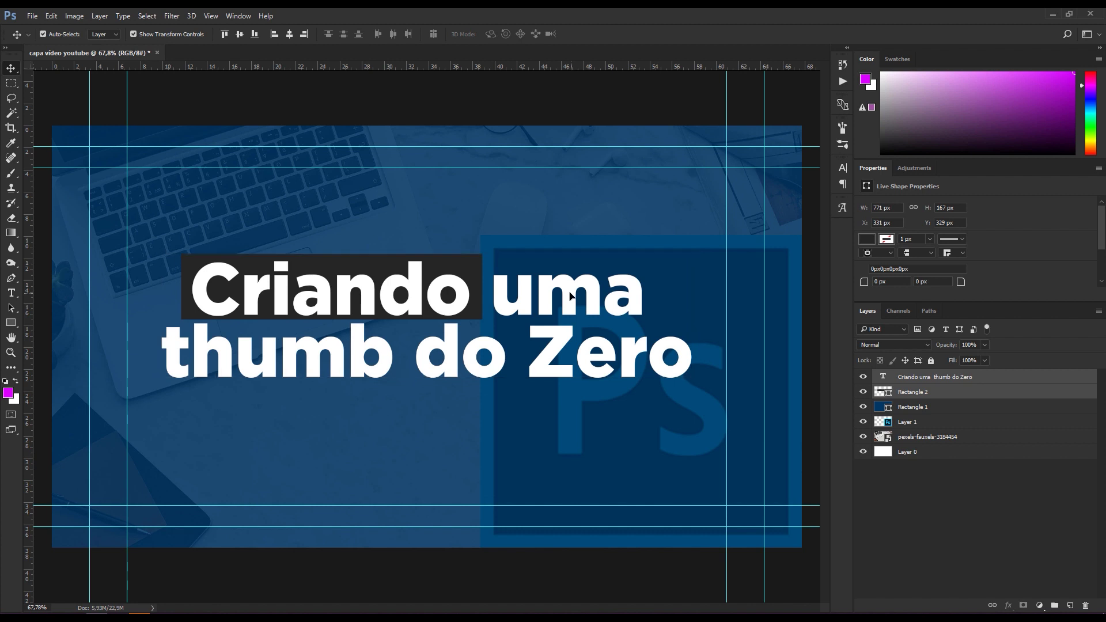
mouse_move(570, 295)
left_mouse_down()
mouse_move(533, 226)
mouse_move(497, 218)
left_mouse_up()
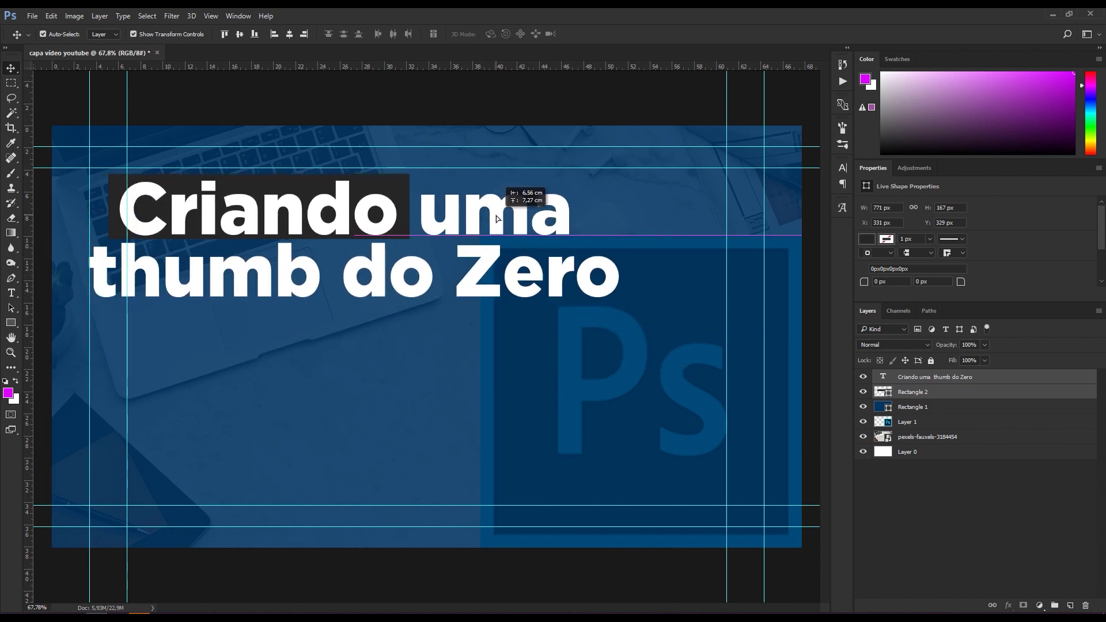
left_click_drag(497, 218, 480, 219)
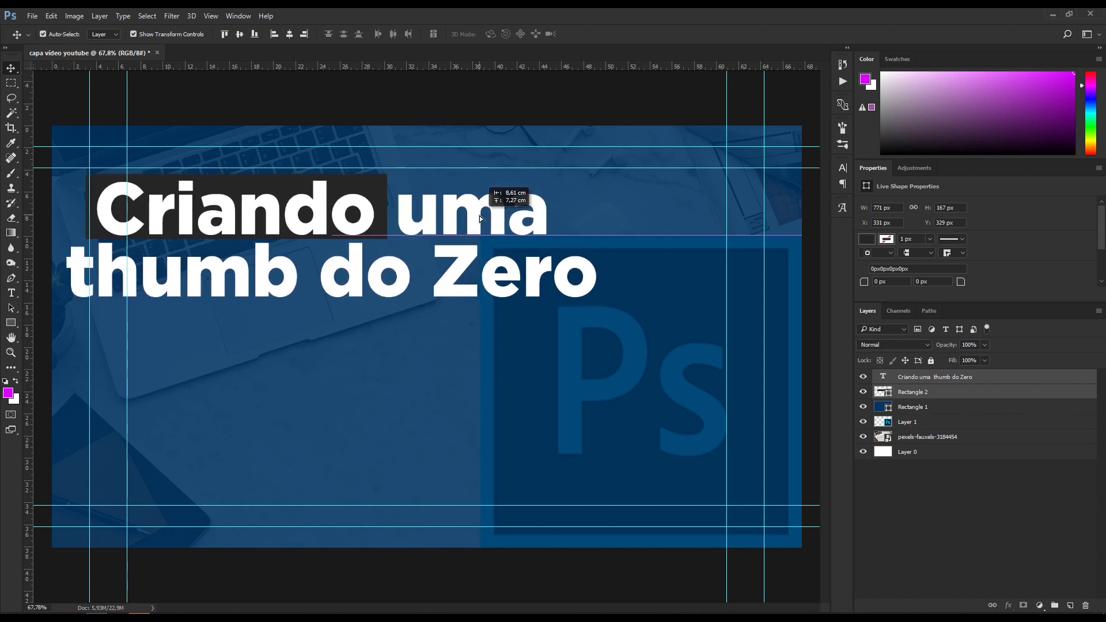
Scale the title and box proportionally to about 108%, box 831.62 × 180.06 px
left_click_drag(481, 218, 483, 212)
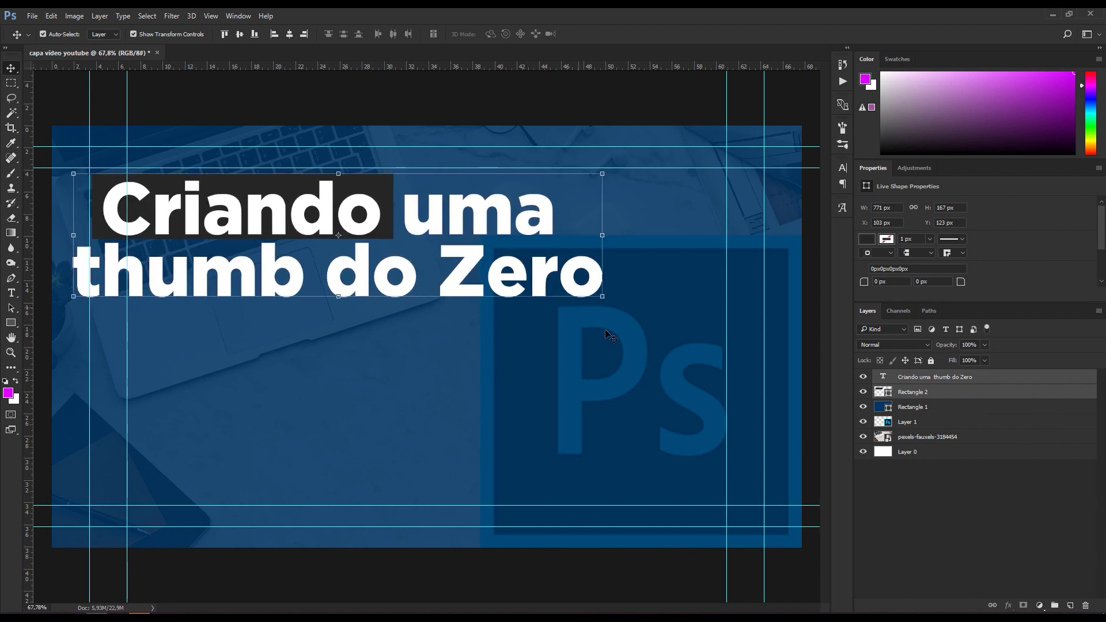
key("shift")
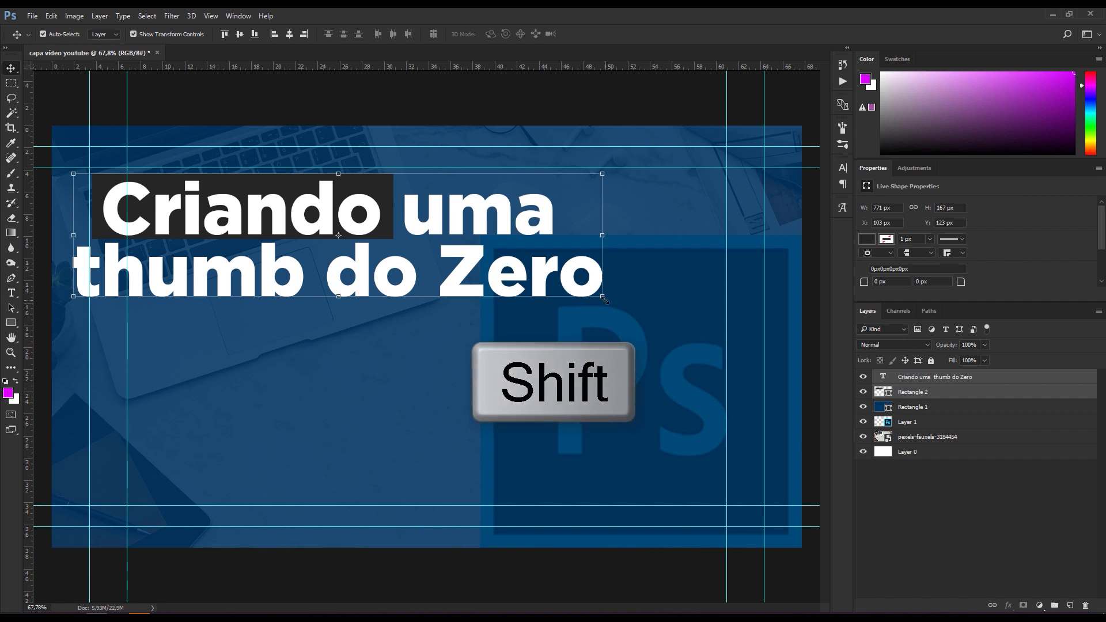
mouse_move(608, 300)
left_mouse_down()
mouse_move(653, 319)
mouse_move(647, 311)
left_mouse_up()
key("Return")
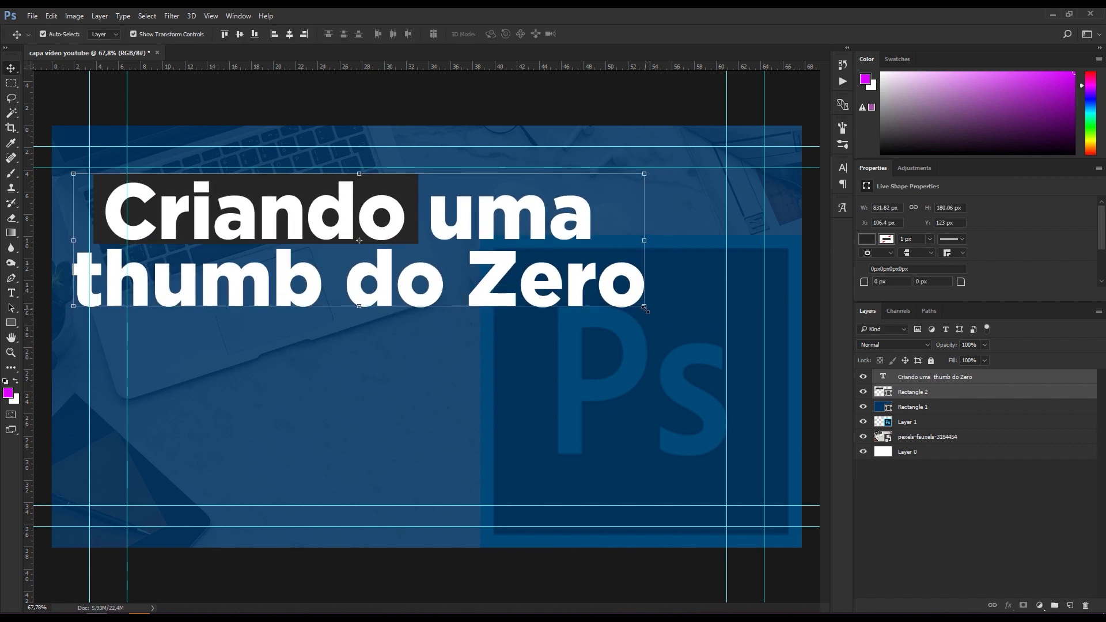
left_click(952, 526)
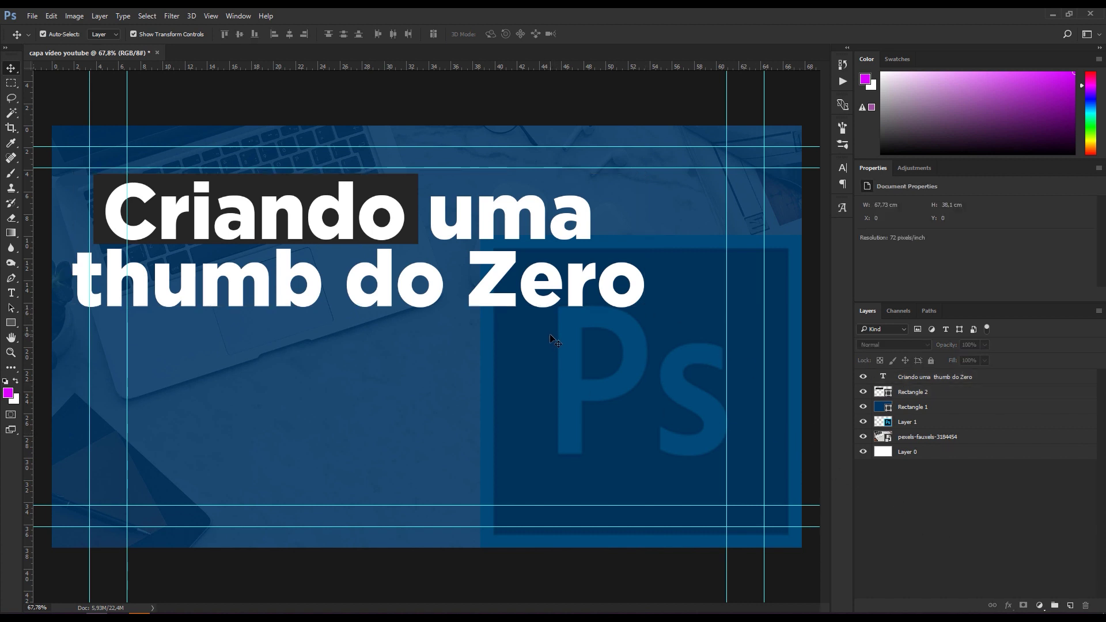
Enlarge the desk photo and shift it left and down
left_click(965, 436)
scroll(628, 333, "down", 2)
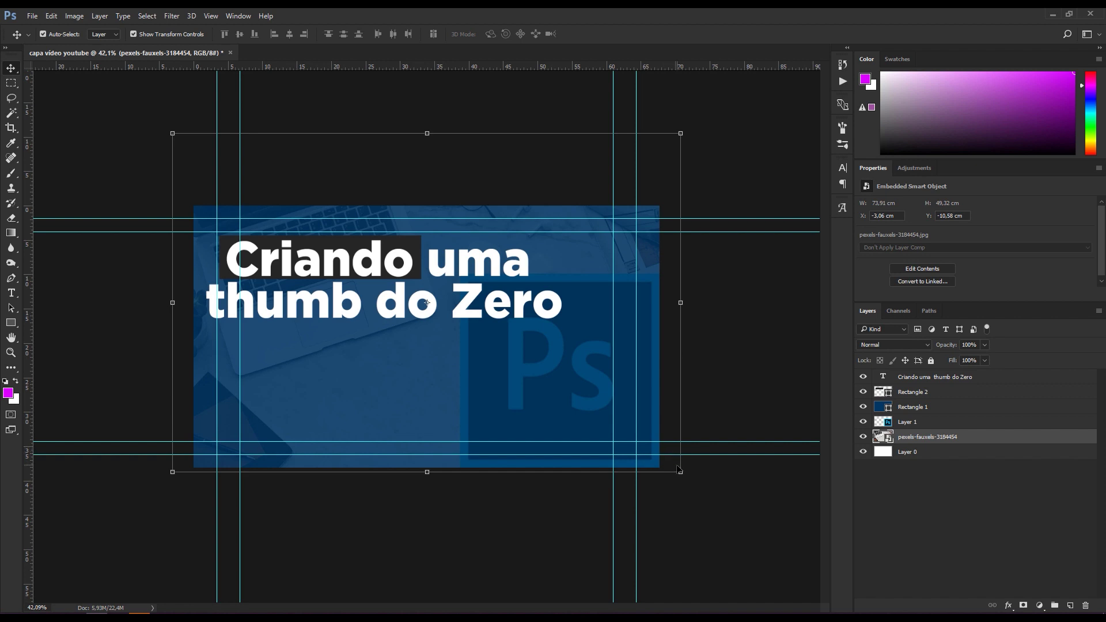
mouse_move(680, 471)
left_mouse_down()
mouse_move(830, 606)
mouse_move(794, 593)
left_mouse_up()
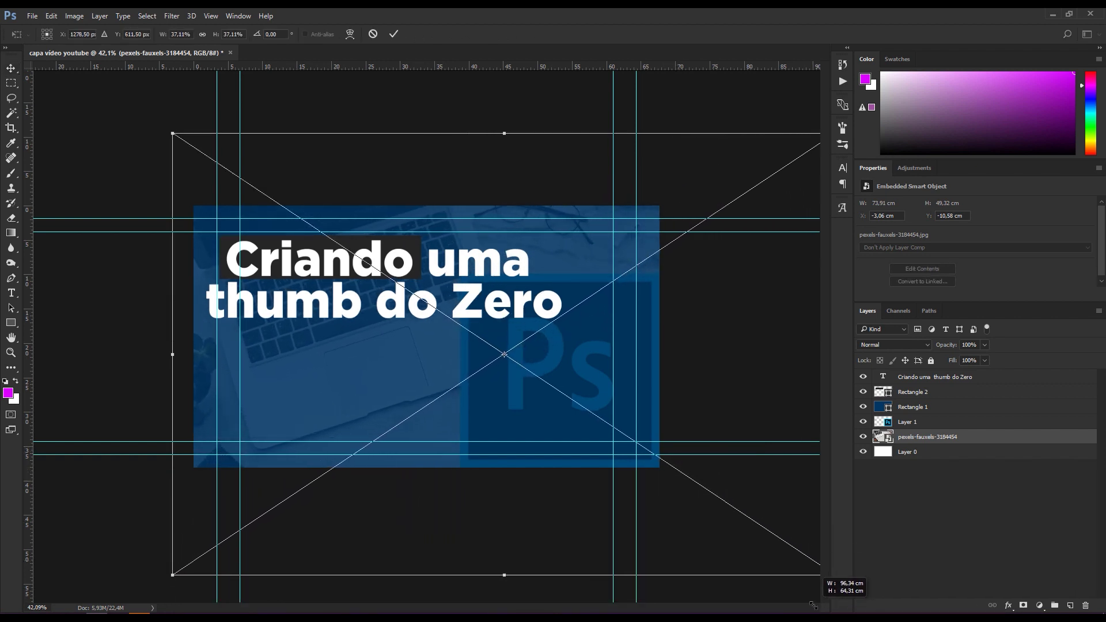
left_click_drag(738, 390, 689, 407)
key("Return")
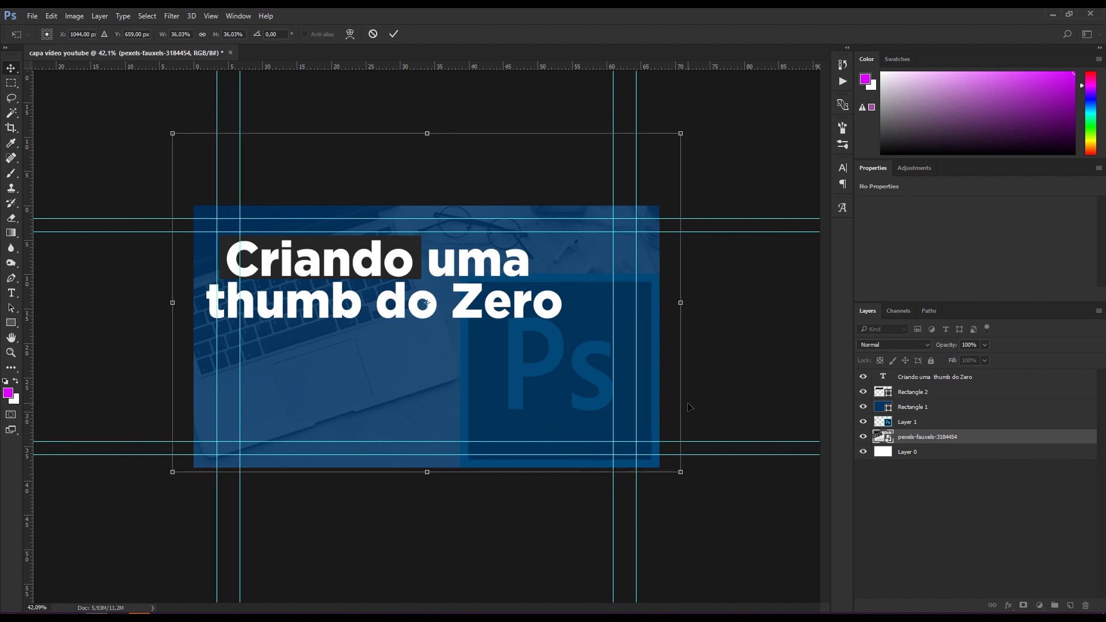
Shrink the Ps logo to about 60.5% (17.57 × 17.11 cm) beneath the title
scroll(424, 369, "up", 1)
scroll(424, 368, "up", 4)
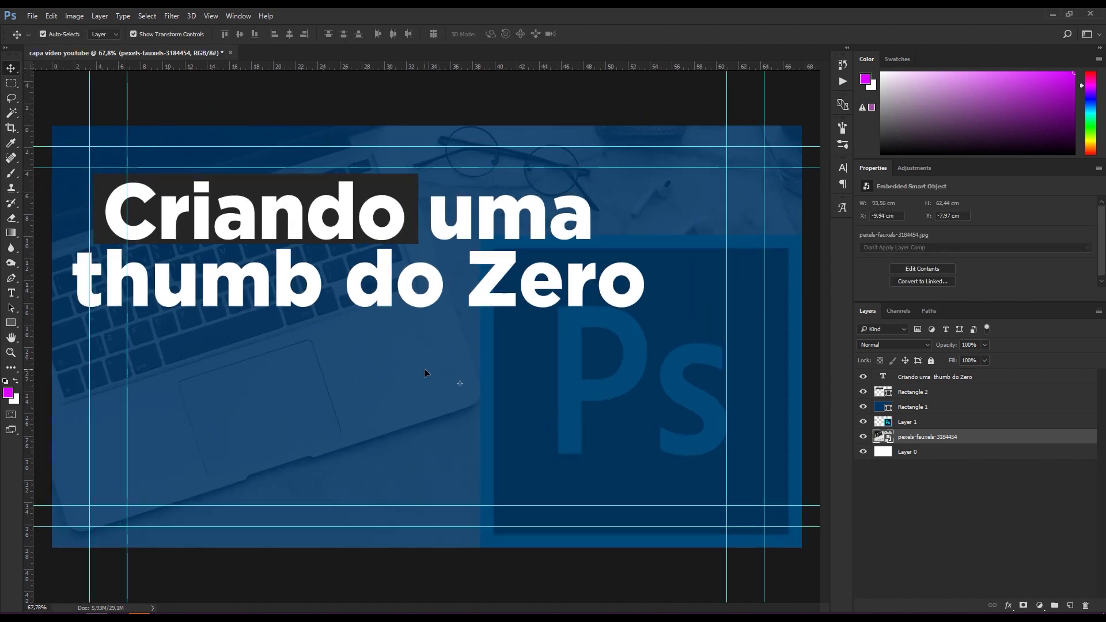
scroll(424, 368, "down", 5)
left_click(909, 429)
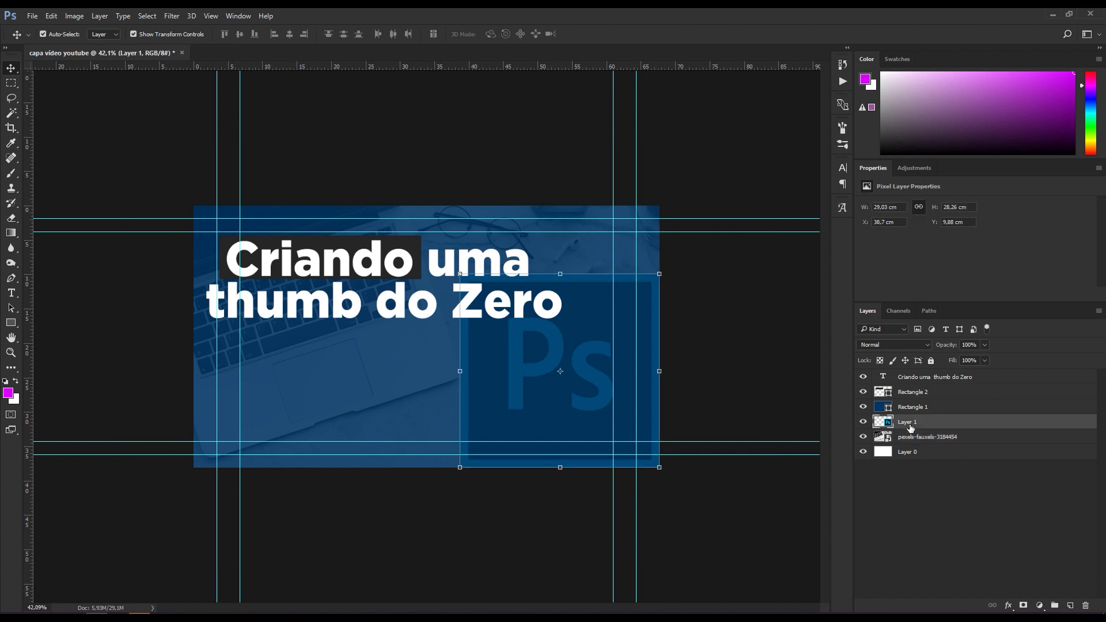
mouse_move(460, 273)
left_mouse_down()
mouse_move(519, 363)
mouse_move(538, 352)
mouse_move(398, 346)
mouse_move(454, 364)
left_mouse_up()
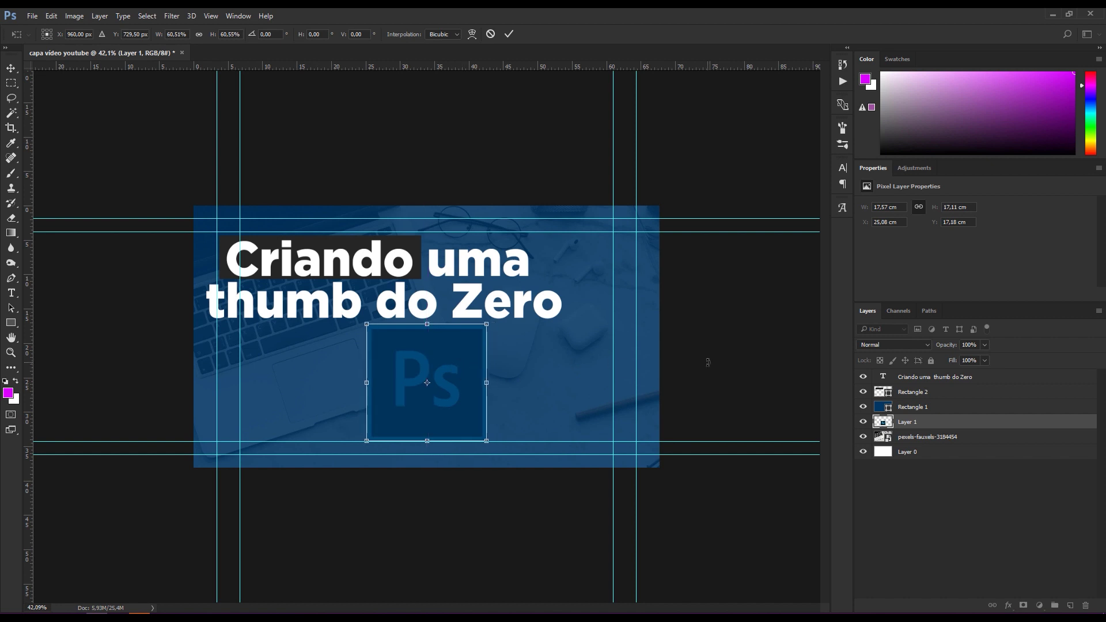
Commit the small Ps logo centred below the title and zoom in
left_click(537, 276)
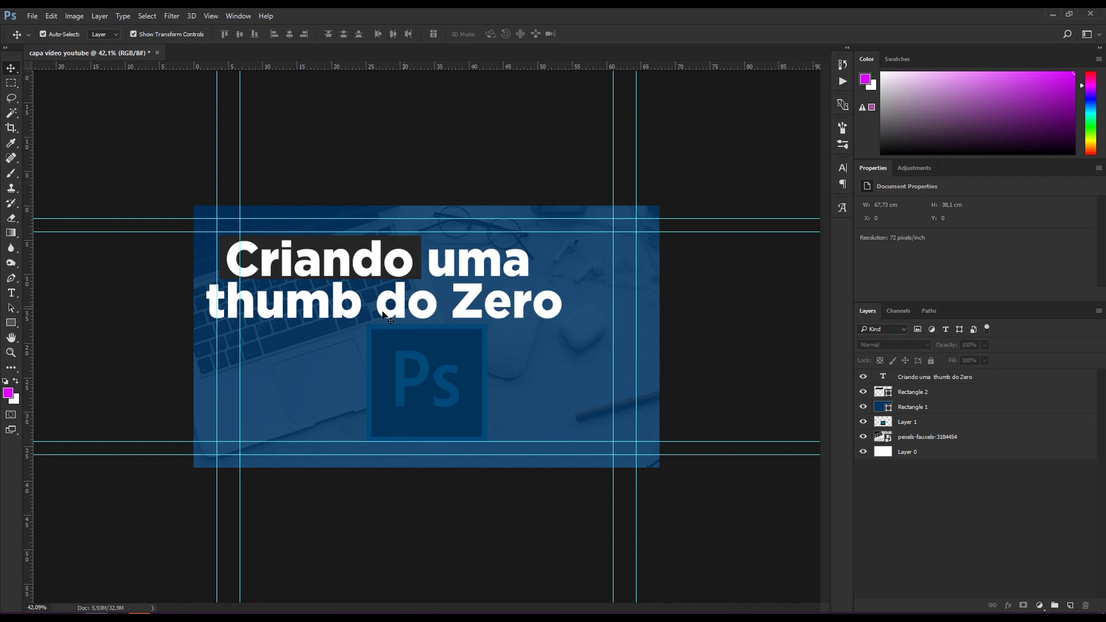
scroll(350, 334, "up", 2)
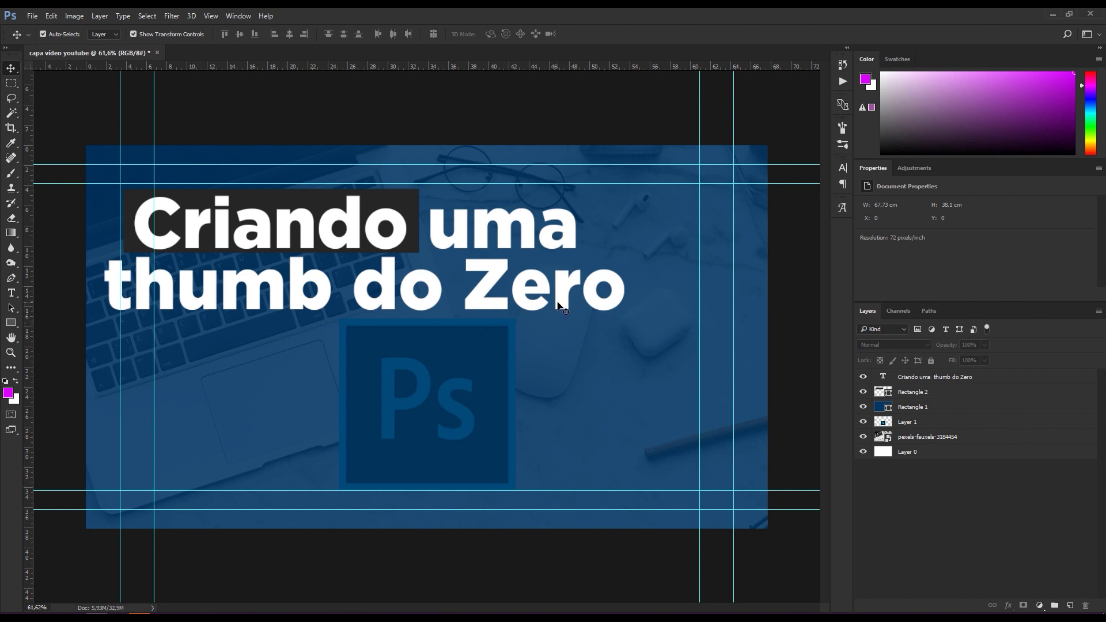
Widen the dark Criando box rightward to 1326 × 180 px to cover 'uma'
left_click(908, 395)
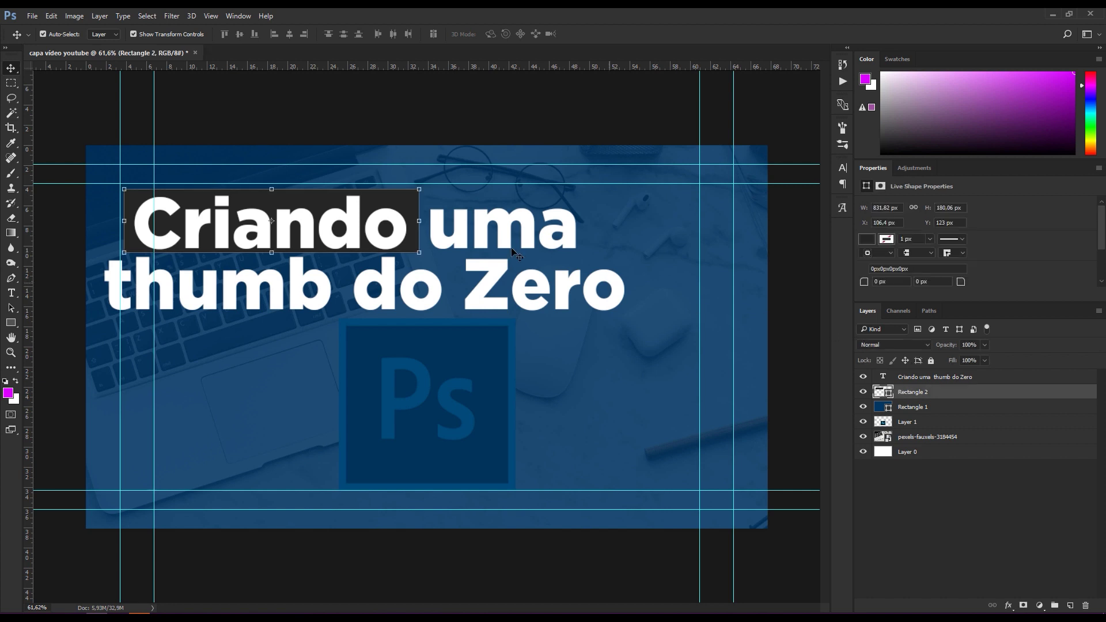
left_click_drag(421, 220, 596, 225)
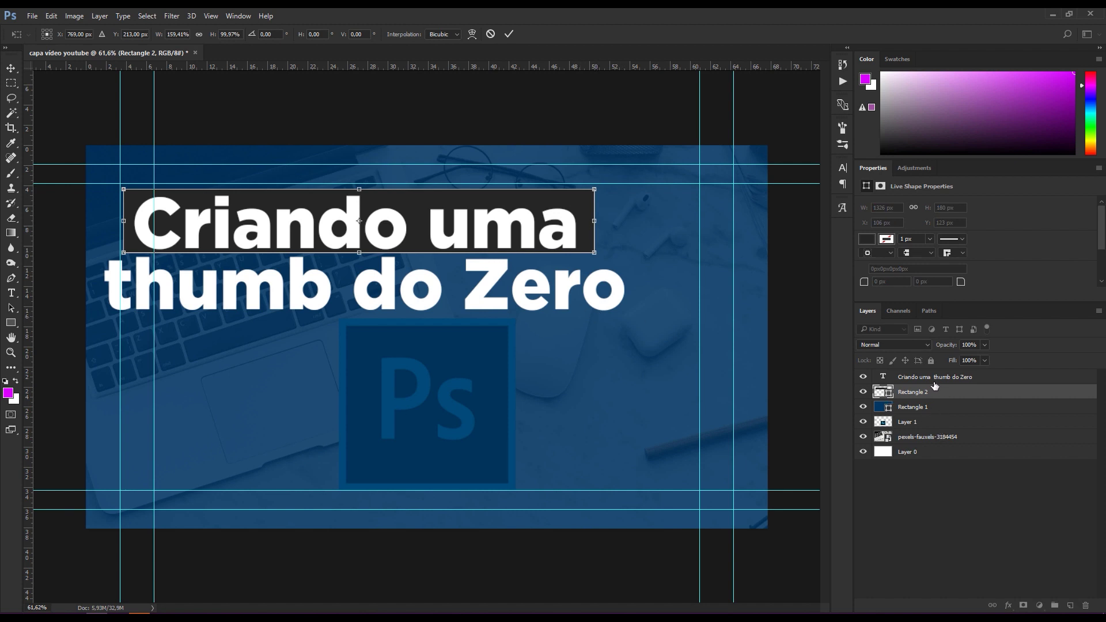
key("Return")
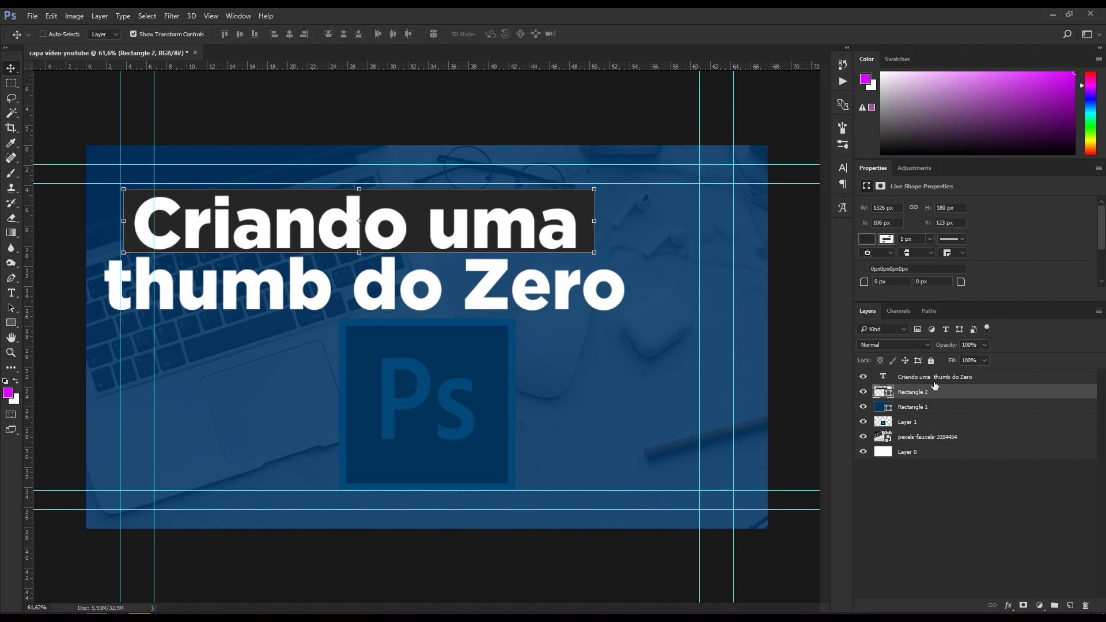
Shift the title and its dark box right together, leaving only the box selected
left_click(934, 381, "ctrl")
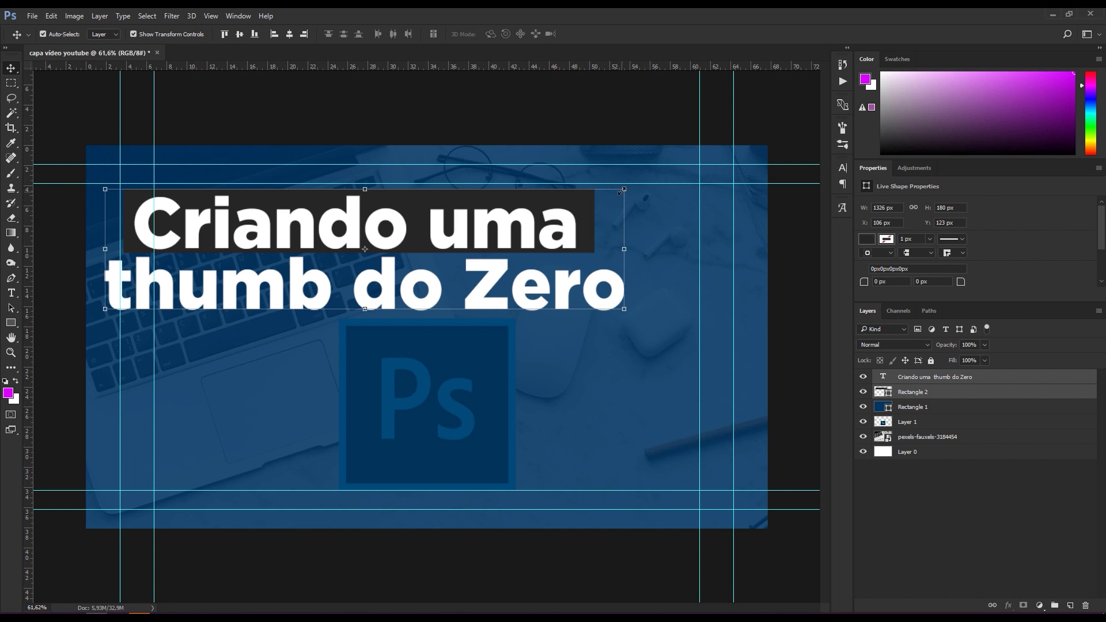
left_click_drag(506, 222, 566, 218)
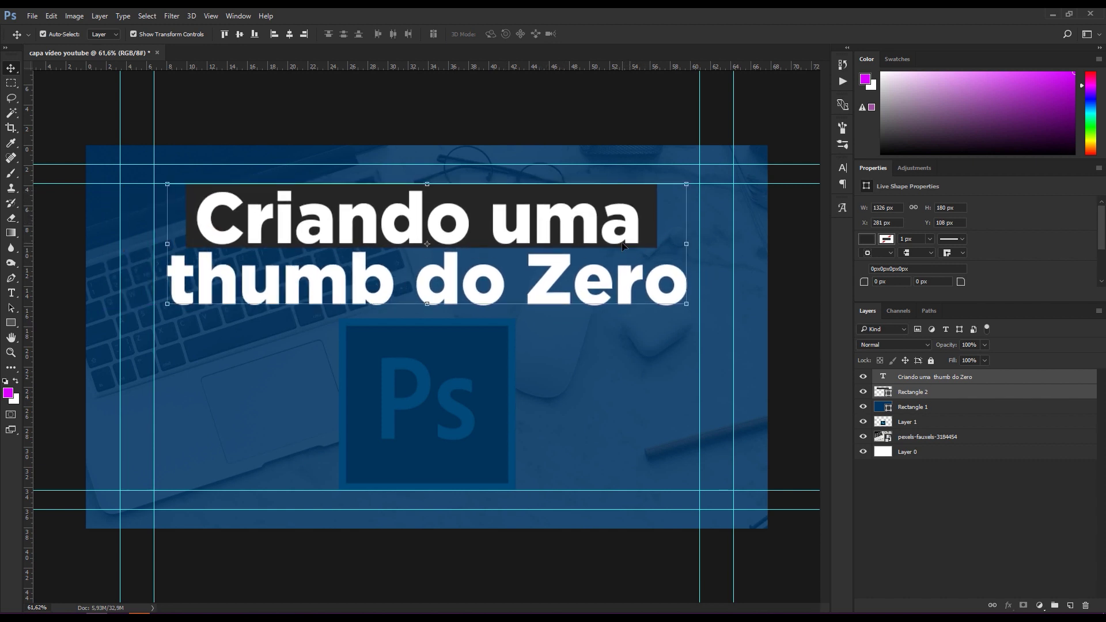
left_click(915, 393)
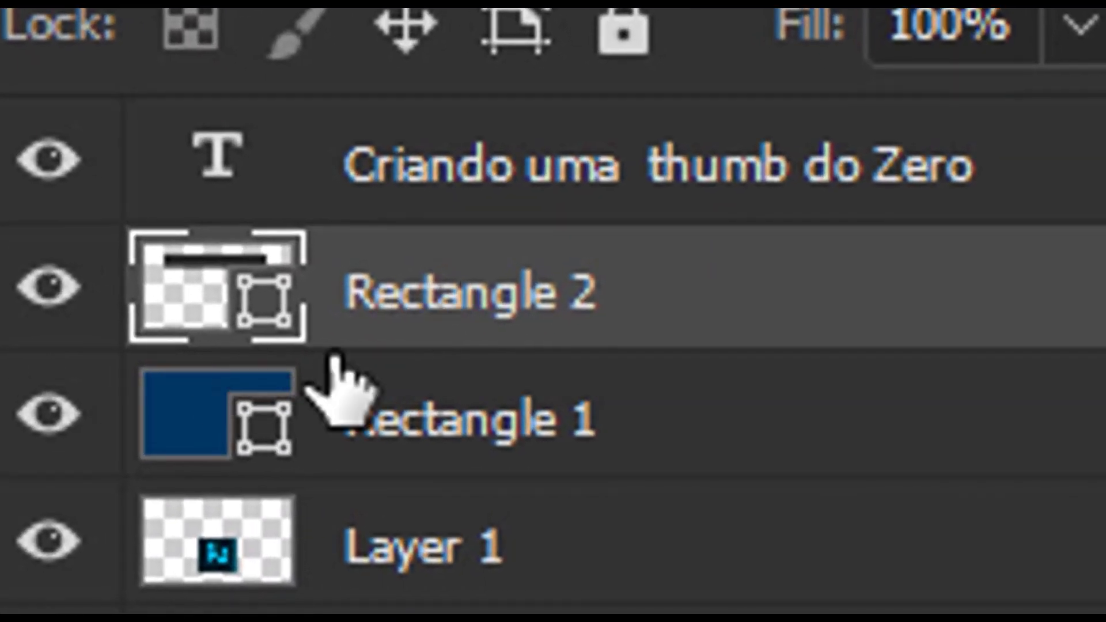
Duplicate the dark box and move the copy down behind 'thumb do Zero'
key("ctrl+j")
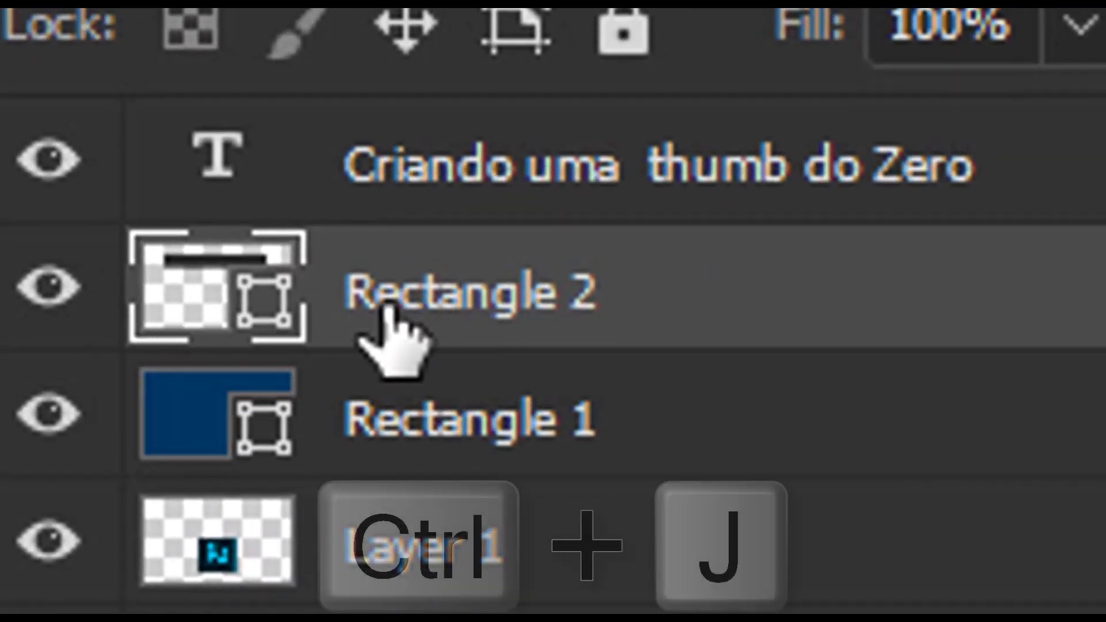
key("ctrl+j")
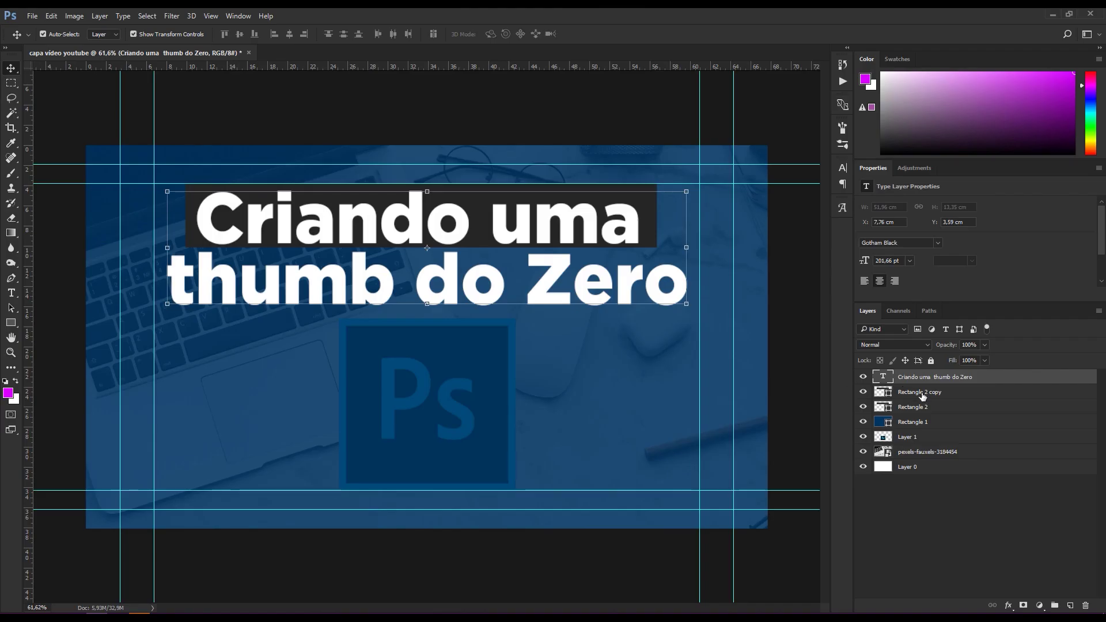
left_click(923, 397)
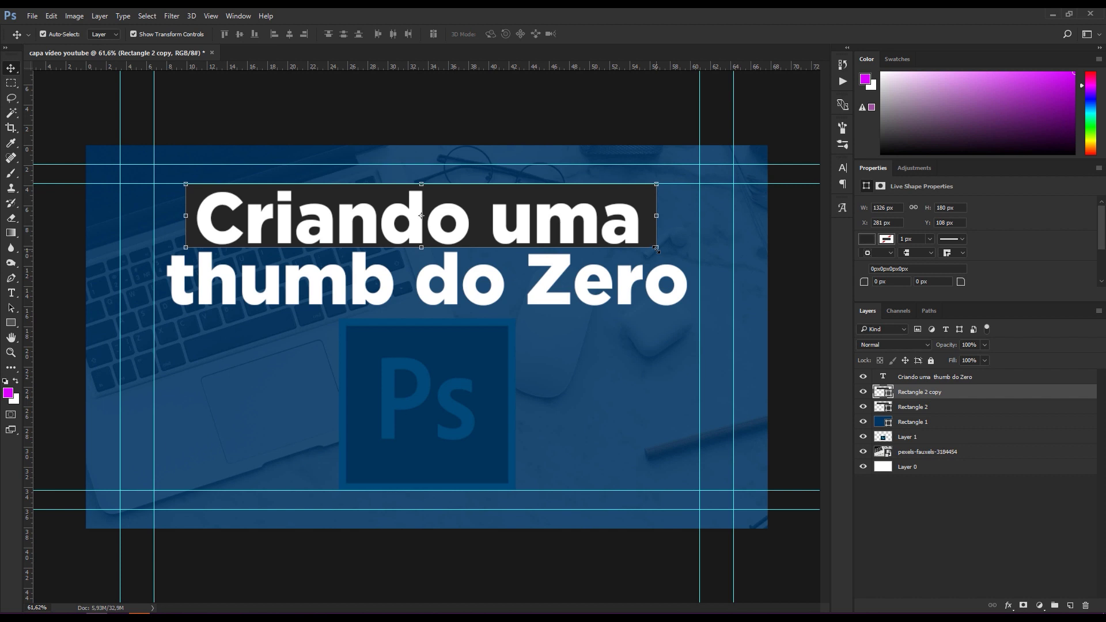
left_click_drag(657, 249, 631, 307)
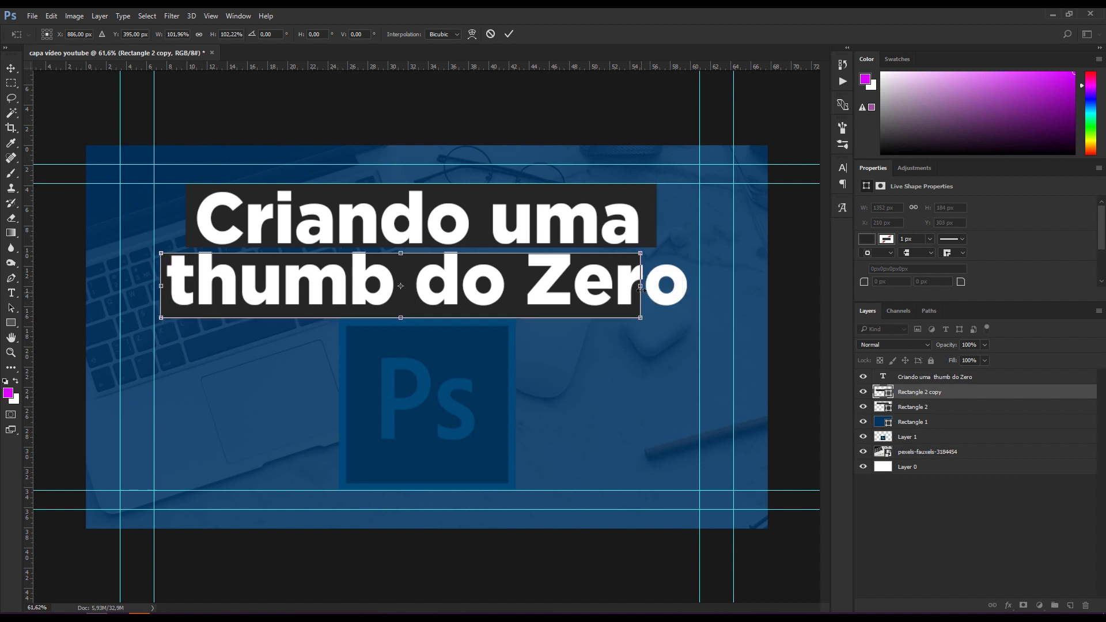
Widen and heighten the copied box to about 115.84% × 110.56%
left_click_drag(640, 286, 701, 288)
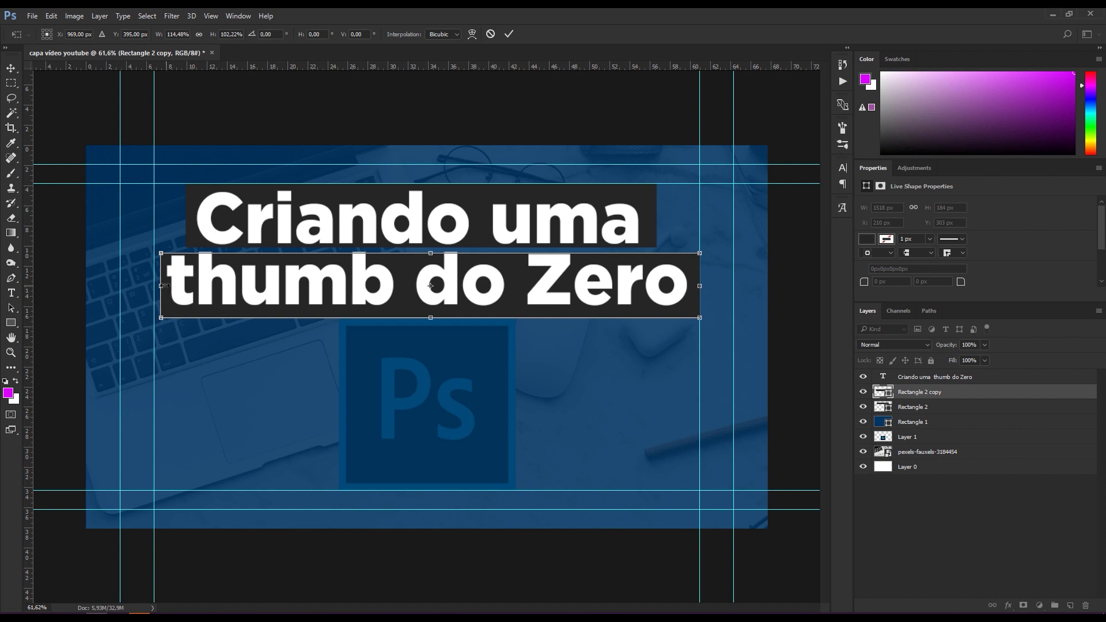
left_click_drag(162, 286, 153, 286)
left_click_drag(427, 253, 427, 248)
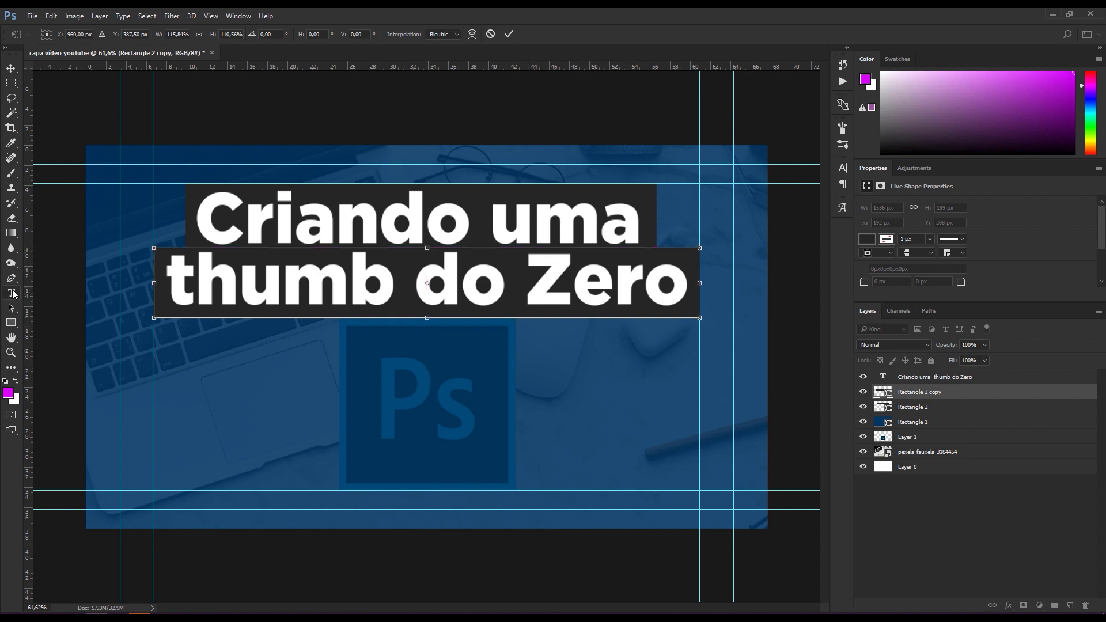
Apply the box resize and capitalise 'thumb' to 'Thumb' in the second title line
left_click(12, 293)
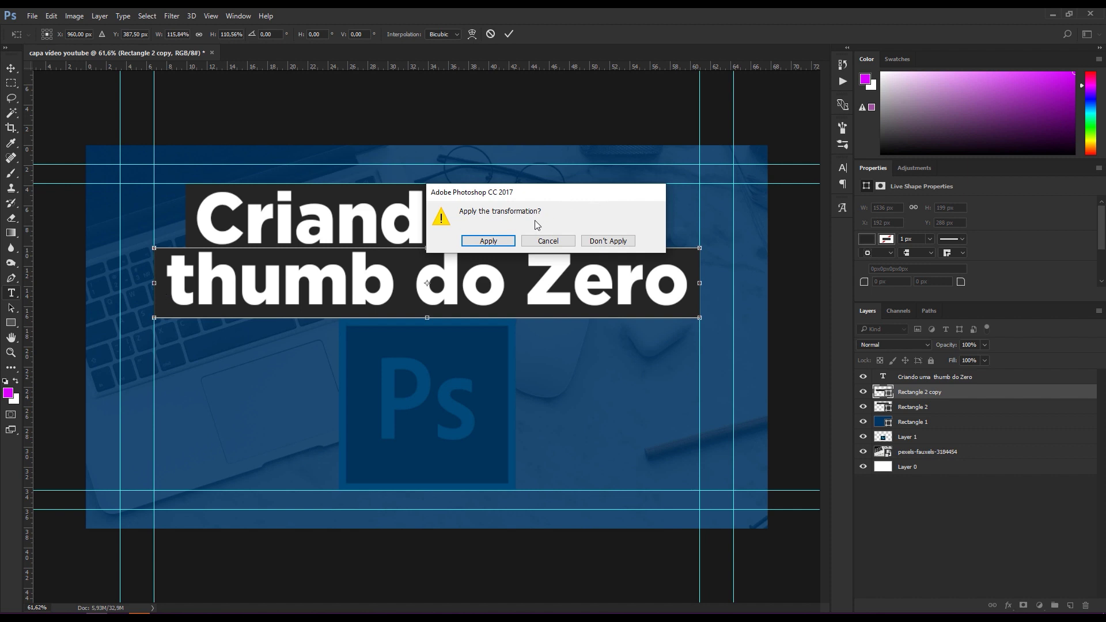
left_click(488, 241)
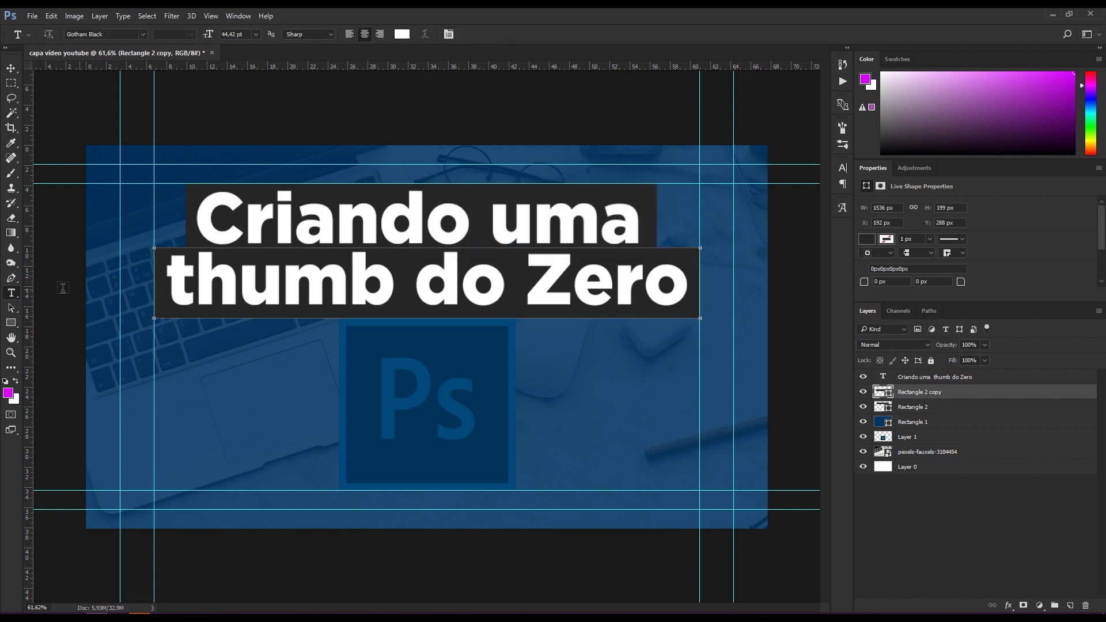
left_click(192, 289)
key("BackSpace")
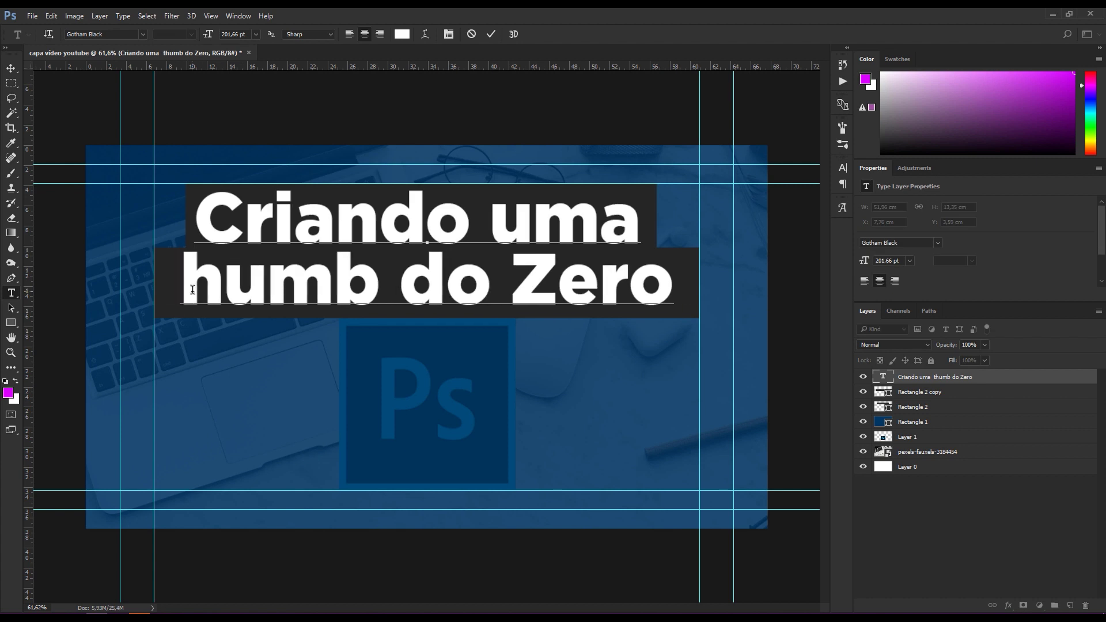
type("t")
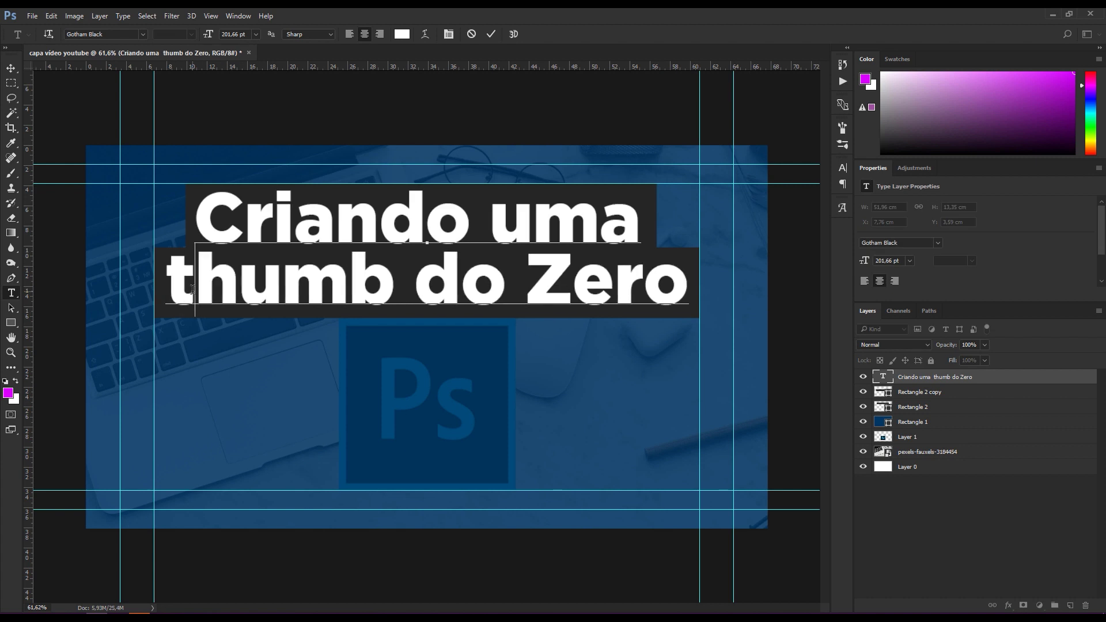
key("BackSpace")
type("T")
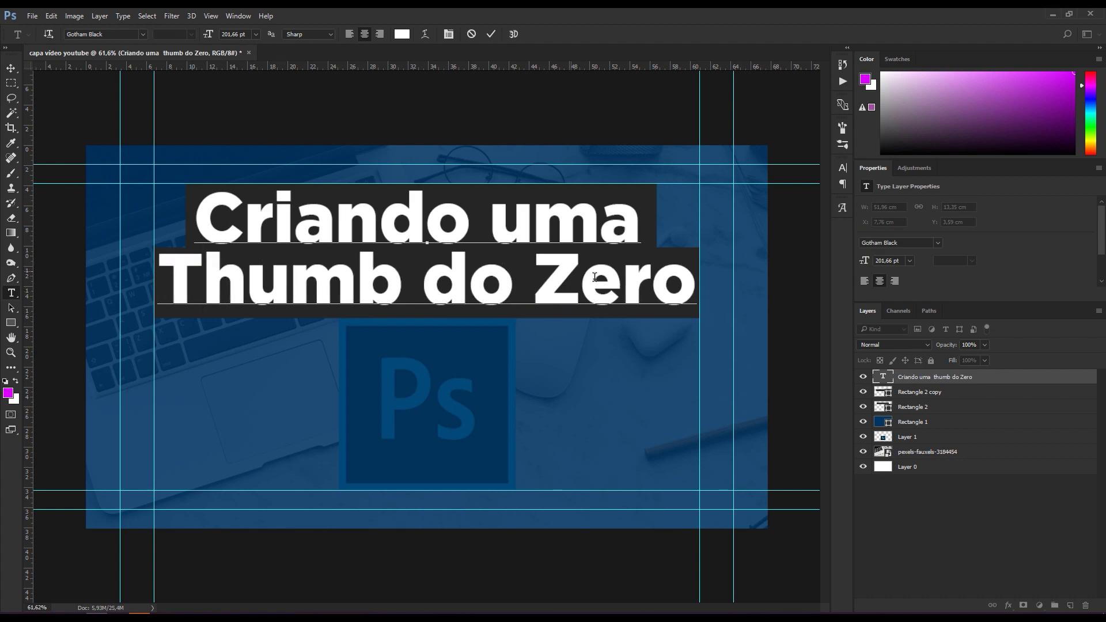
left_click(11, 68)
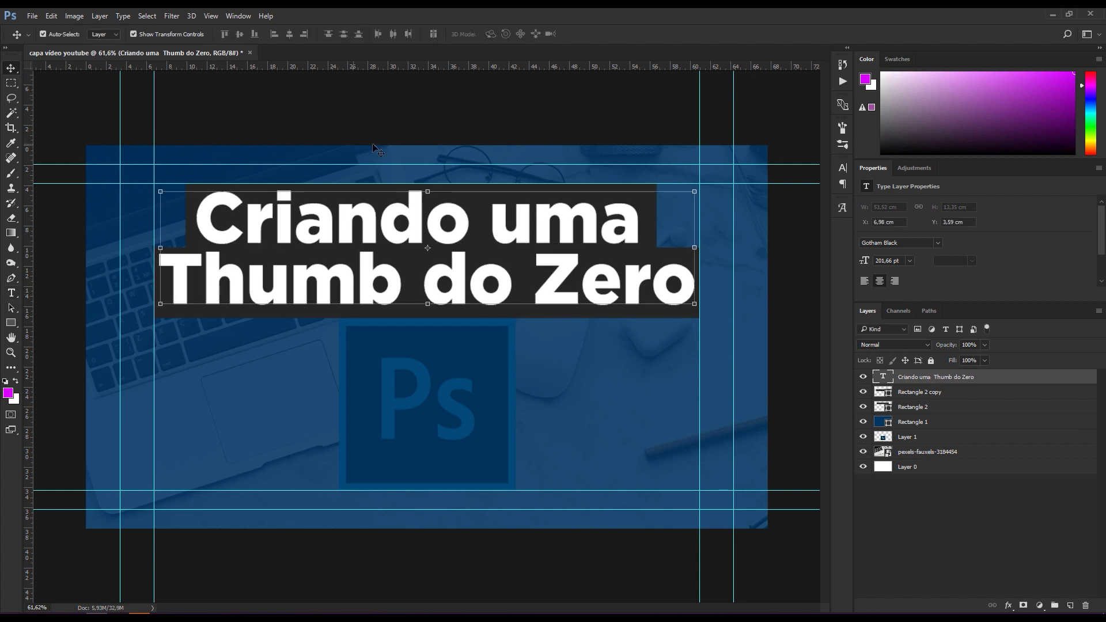
left_click(445, 128)
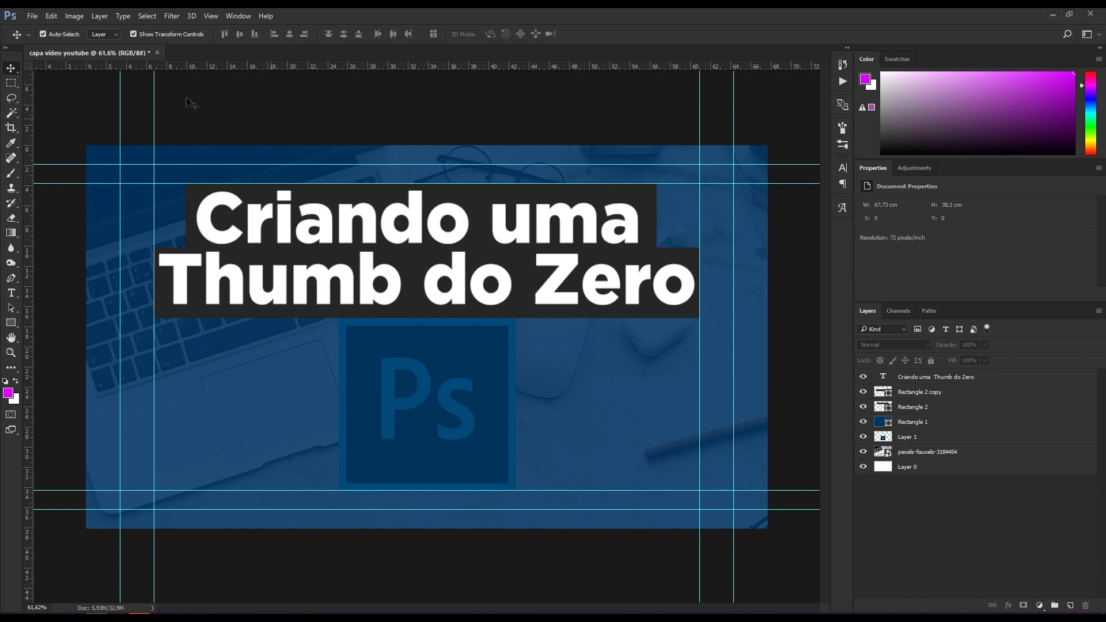
Save a JPEG copy named 'capa video youtube' in 'vídeo sobre thumb' at quality 2 (Low)
left_click(33, 17)
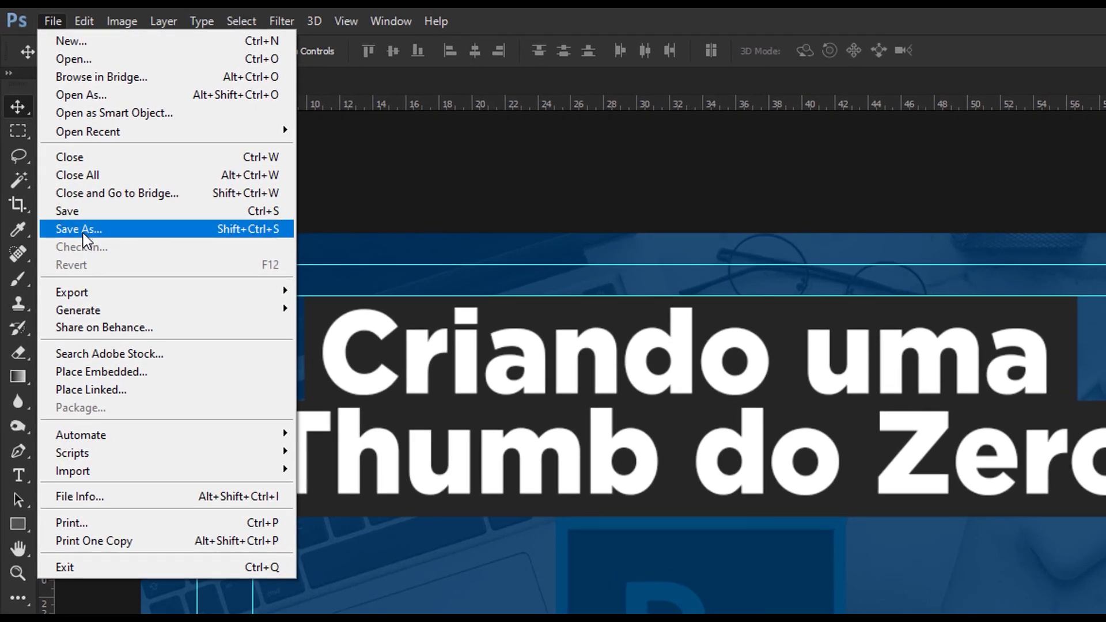
left_click(81, 230)
type("capa vídeo youtube")
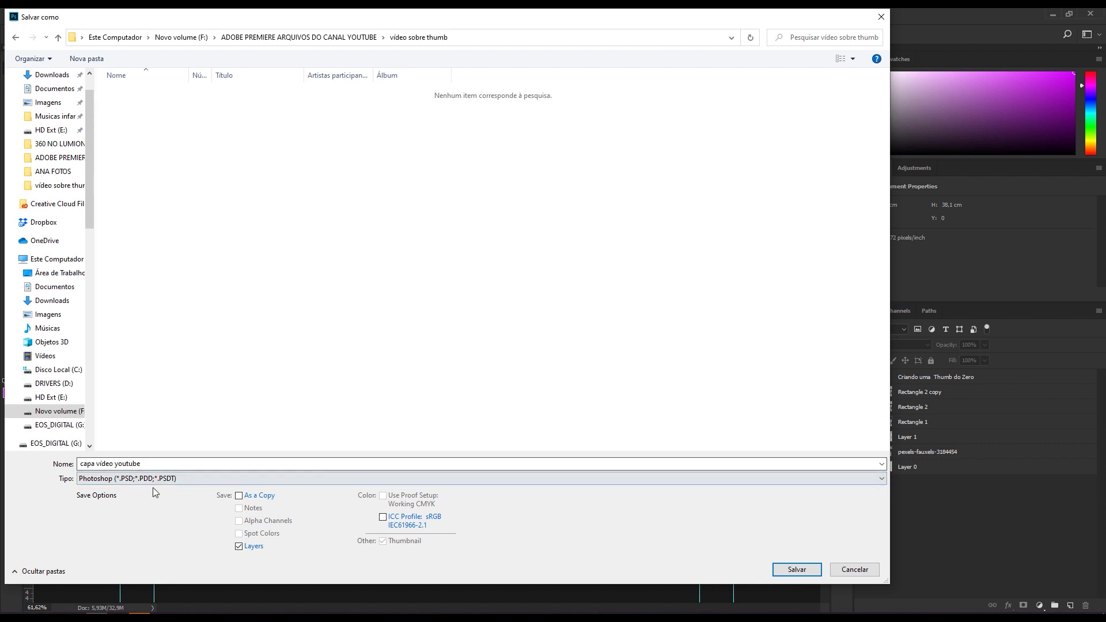
left_click(155, 480)
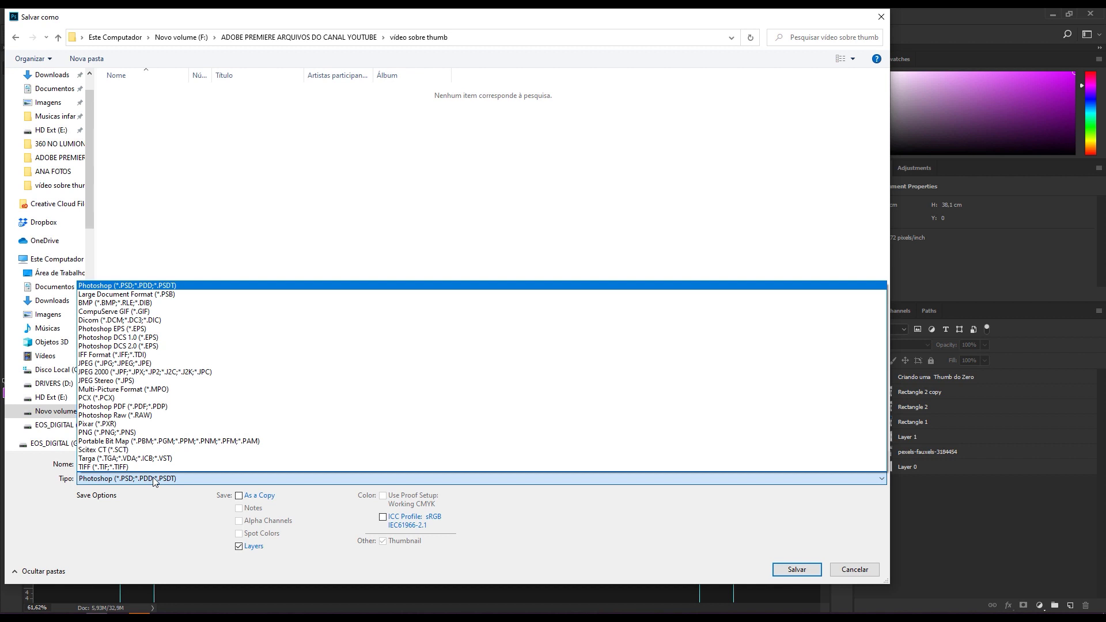
left_click(96, 364)
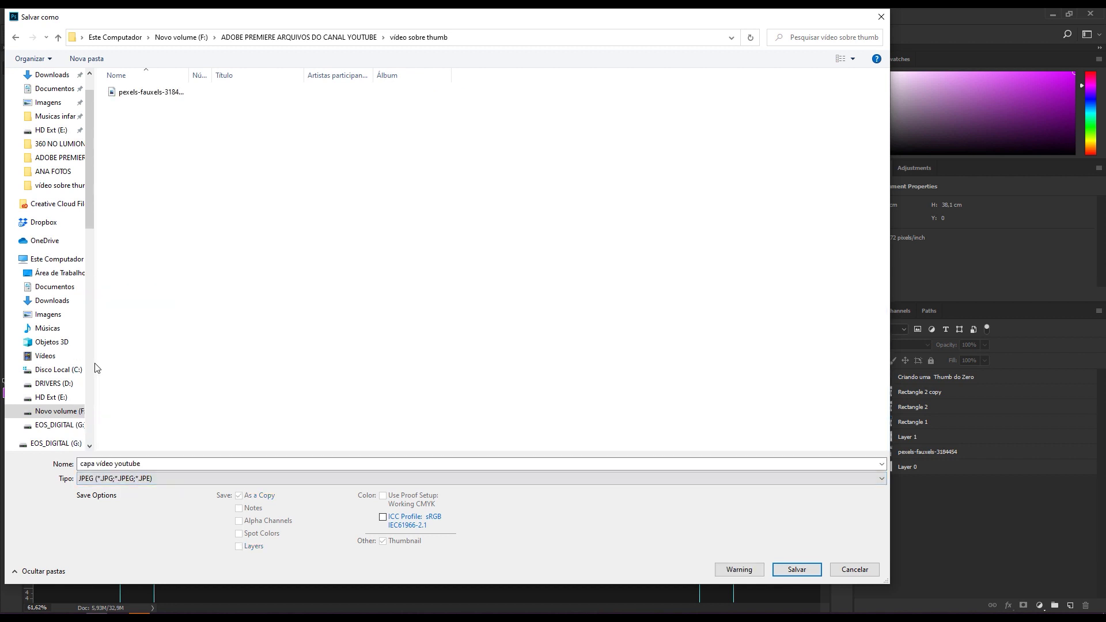
left_click(157, 464)
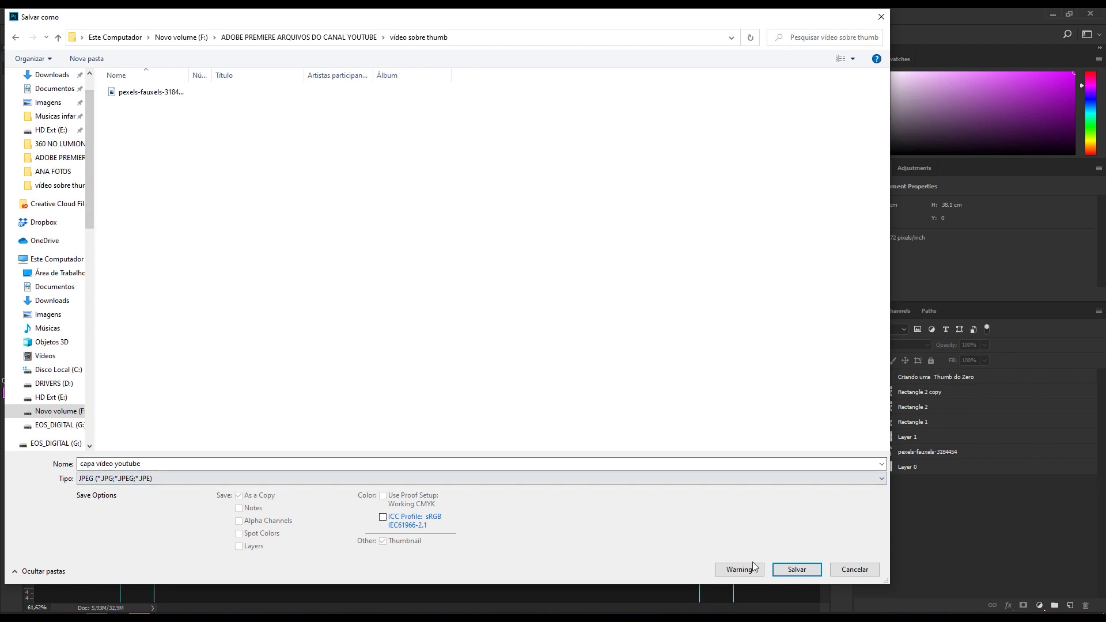
left_click(804, 566)
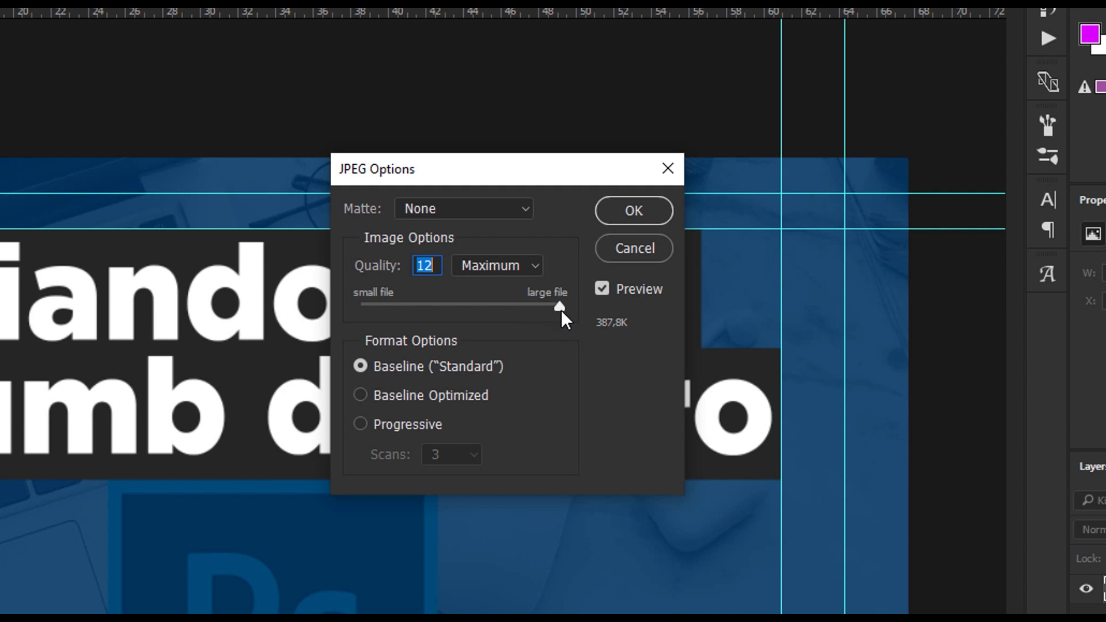
mouse_move(562, 310)
left_mouse_down()
mouse_move(371, 312)
mouse_move(521, 314)
left_mouse_up()
left_click(628, 210)
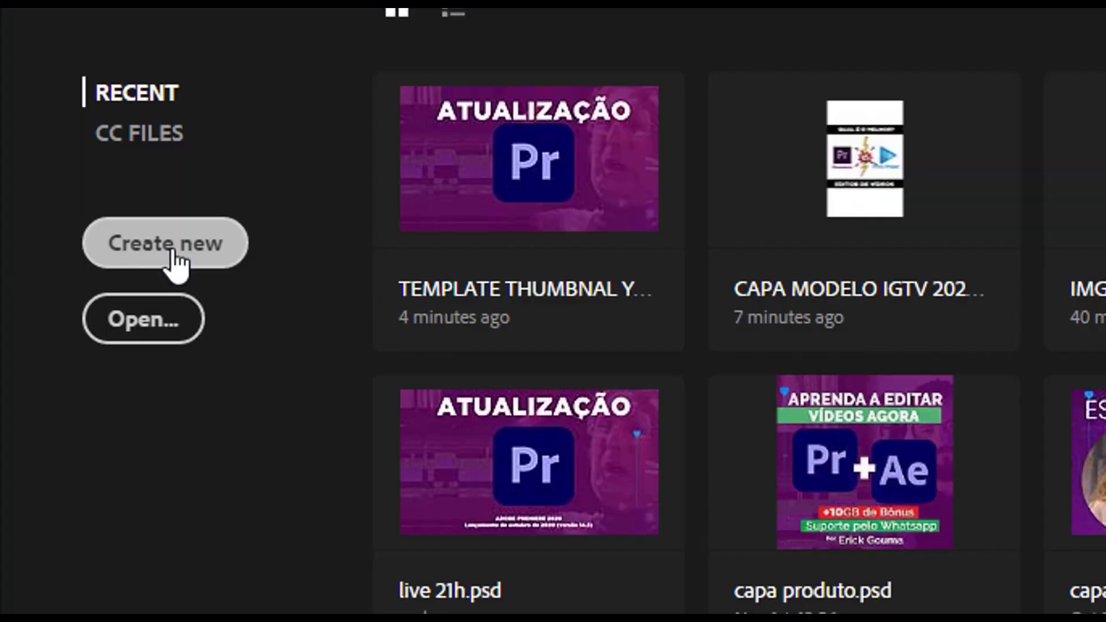
Create a 1920×1080 document and scale the desk photo up to fill it
left_click(59, 205)
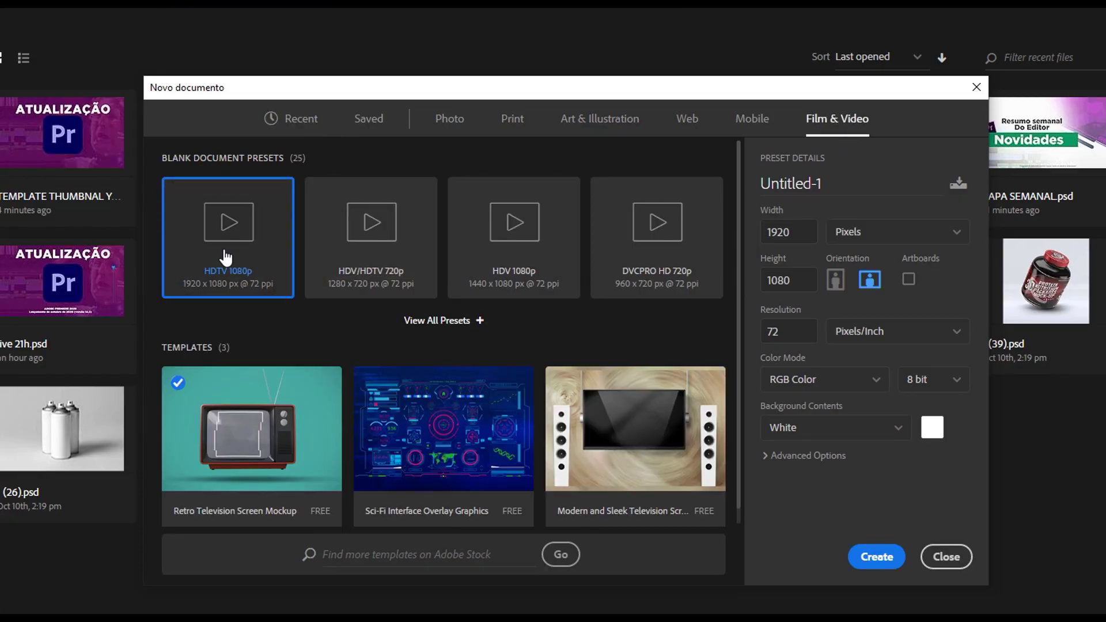
left_click(877, 557)
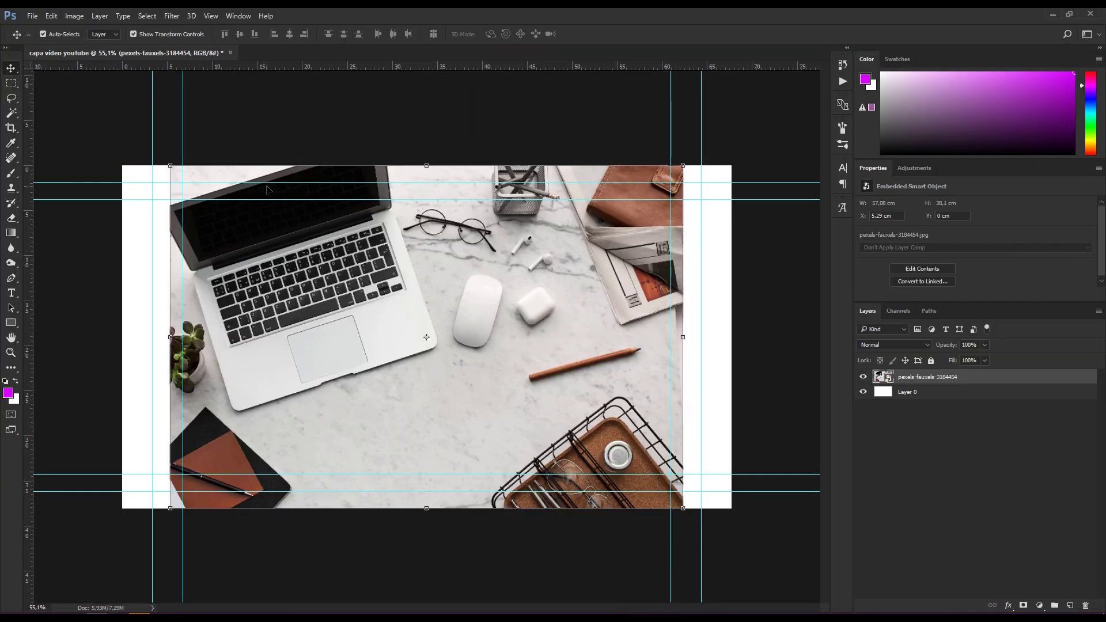
left_click_drag(169, 169, 95, 115)
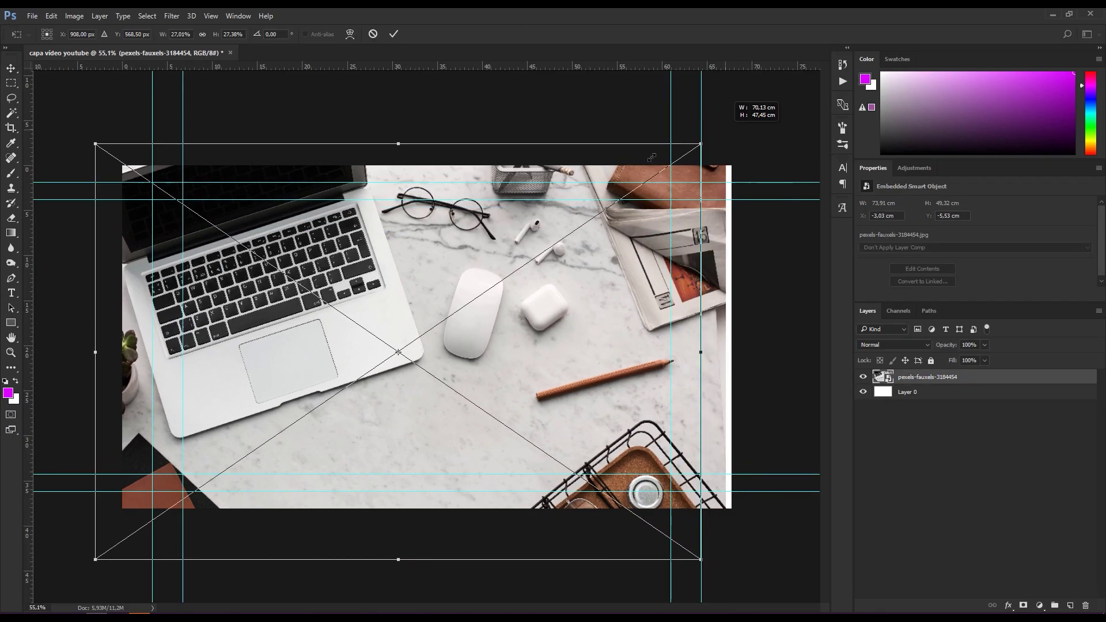
left_click_drag(576, 318, 575, 272)
key("Return")
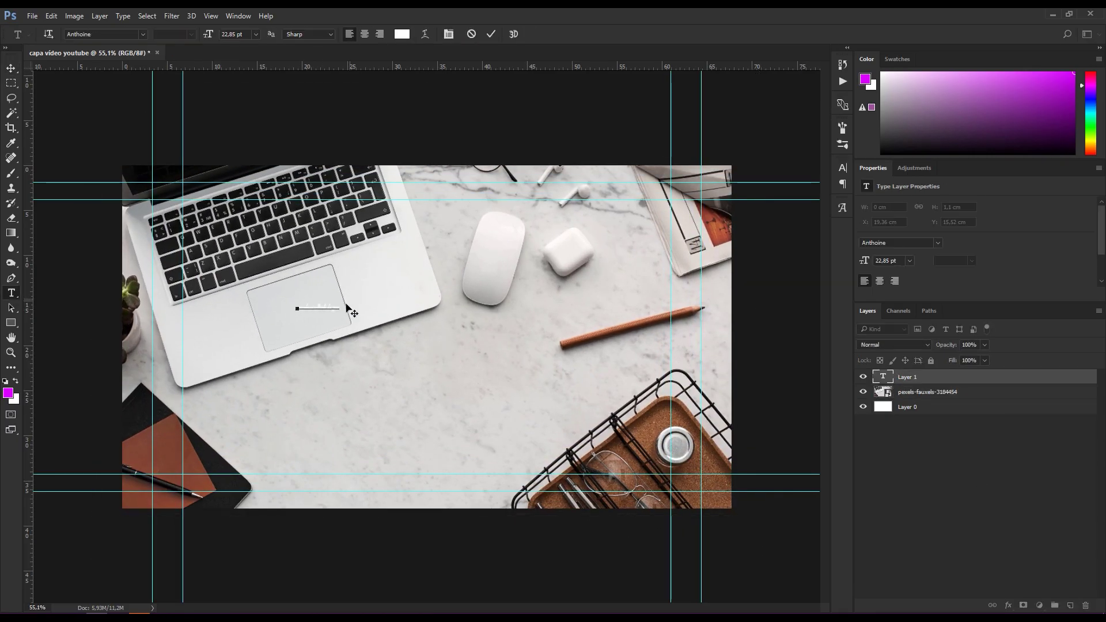
Commit the title text and scale it much larger
key("ctrl+Return")
key("ctrl+t")
left_click_drag(346, 314, 177, 378)
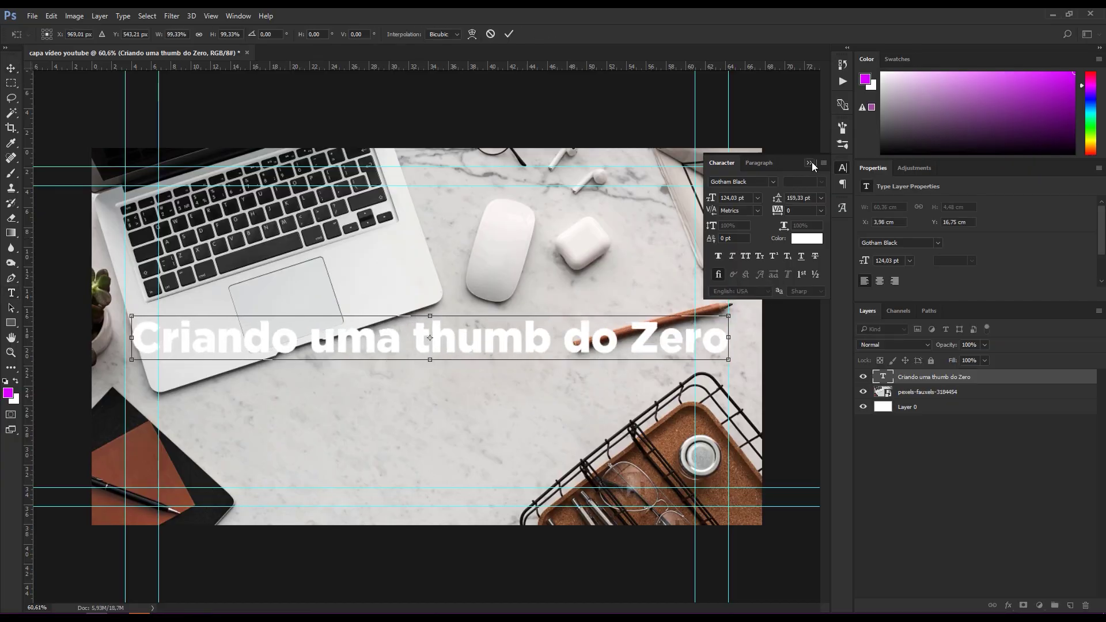
left_click(809, 163)
Draw a full-canvas blue rectangle beneath the title at 87% opacity
key("u")
left_click_drag(58, 125, 775, 532)
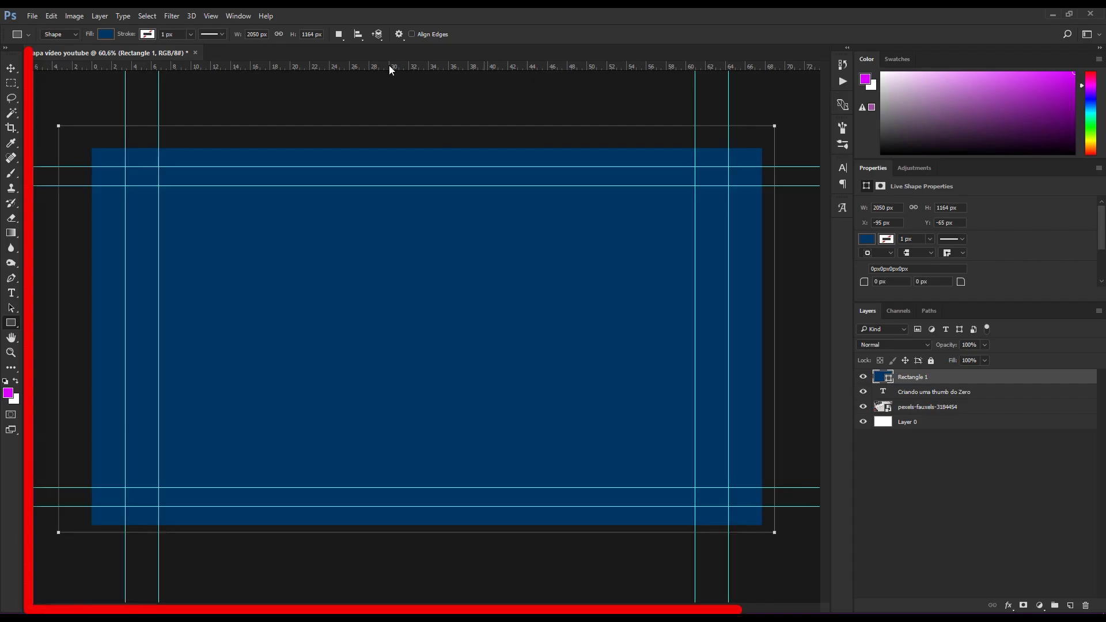
key("ctrl+[")
key("8")
key("7")
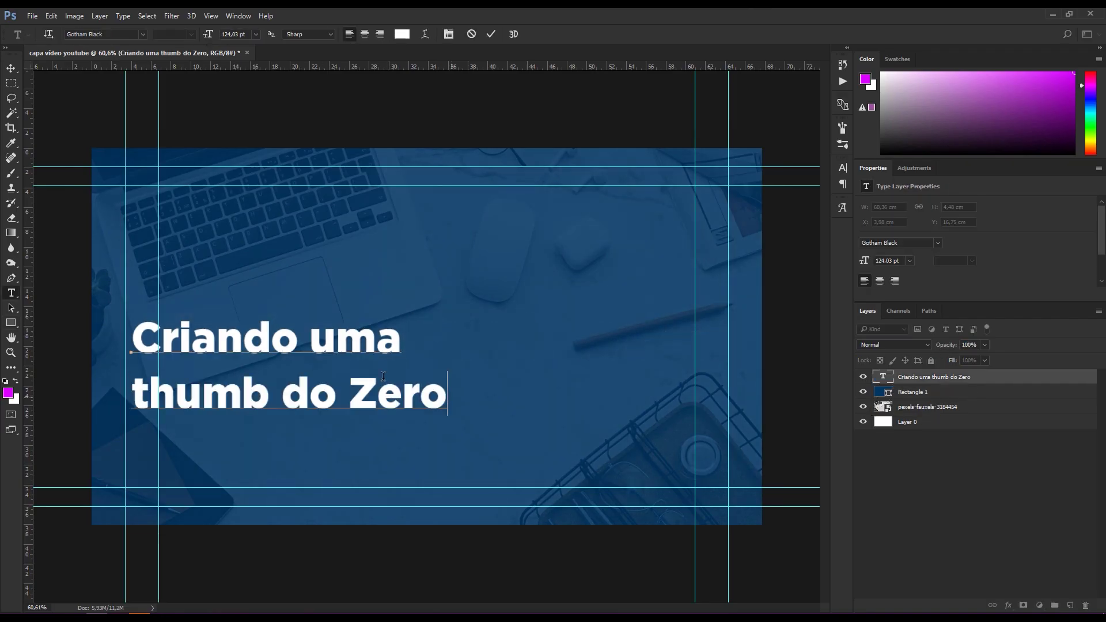
Add a dark box under the title text and resize it to fit 'Criando'
left_click_drag(202, 267, 477, 321)
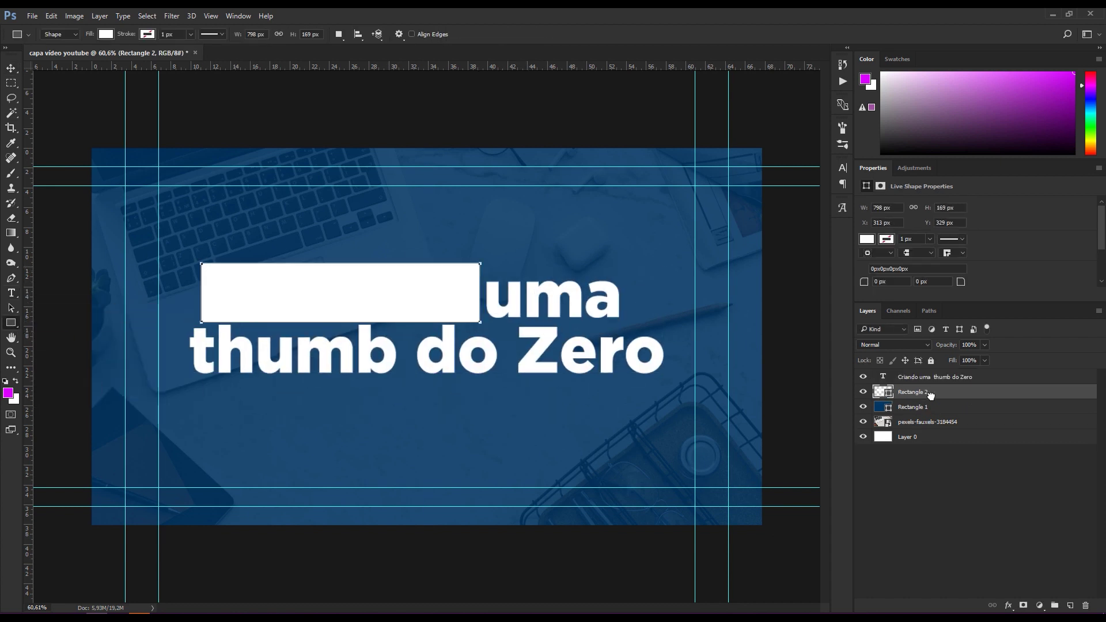
left_click(867, 259)
key("ctrl+[")
key("ctrl+plus")
key("v")
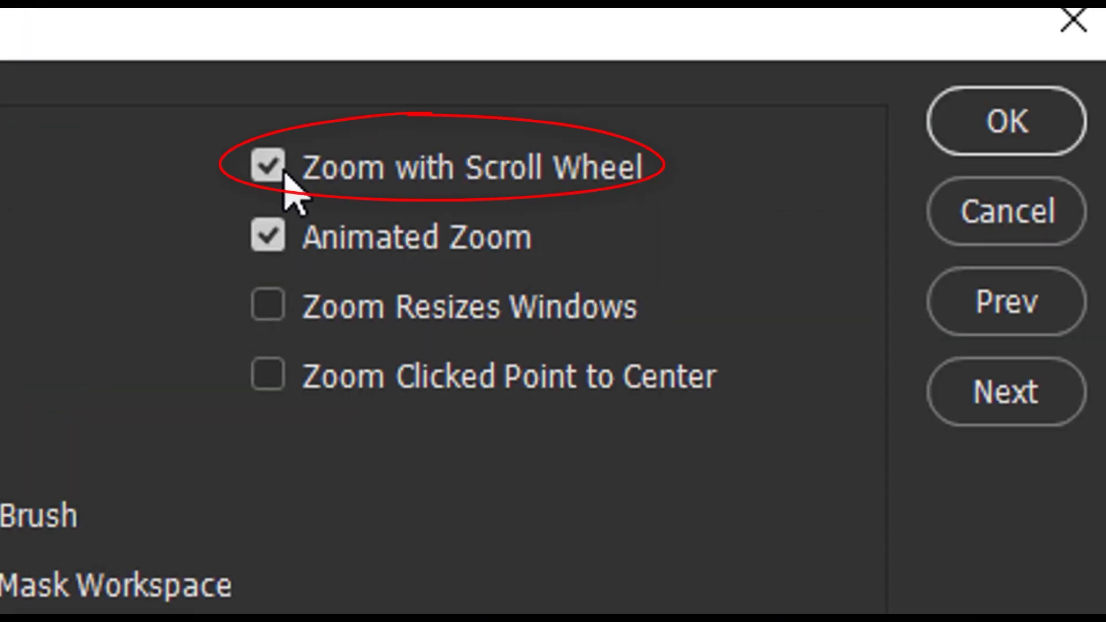
scroll(444, 296, "up", 3)
mouse_move(663, 323)
left_mouse_down()
mouse_move(517, 321)
mouse_move(669, 323)
left_mouse_up()
key("ctrl+t")
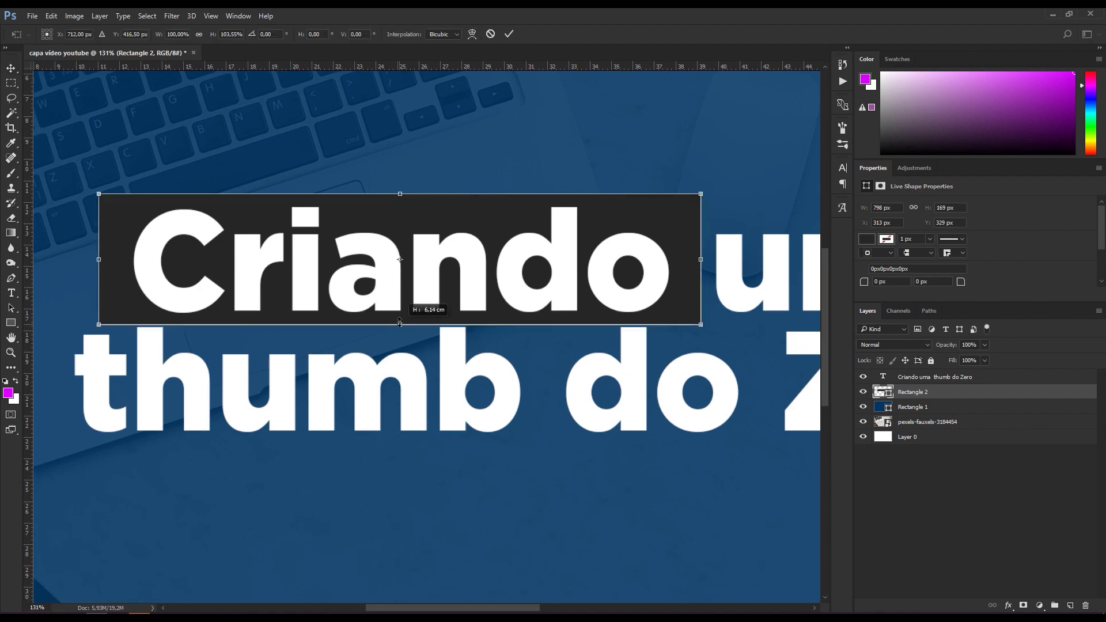
scroll(637, 422, "down", 3)
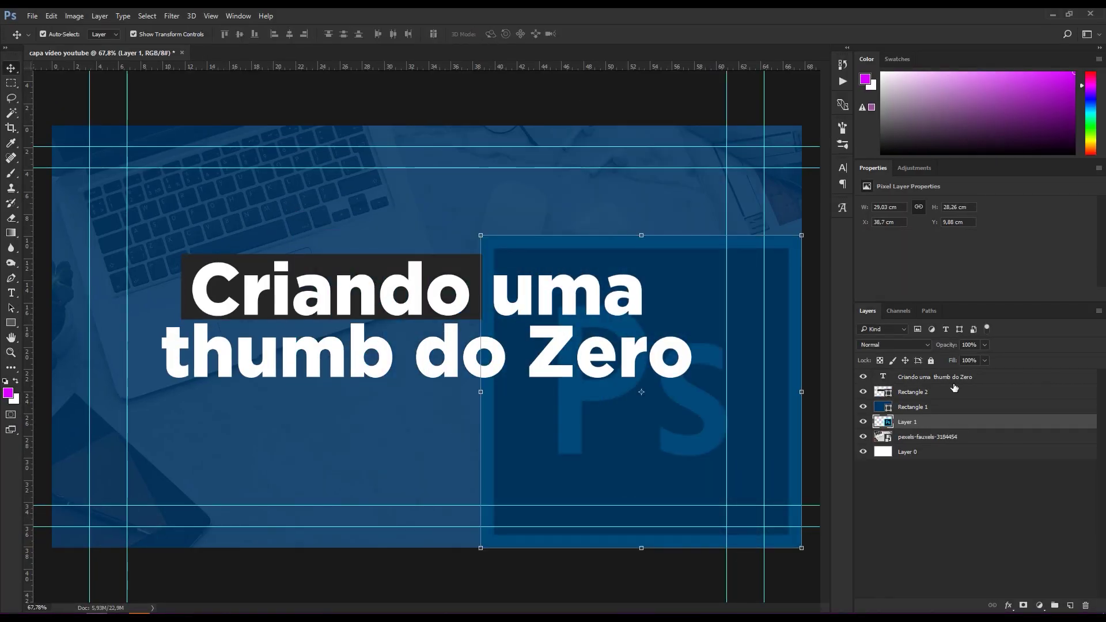
Shift the title and its box left, then put the desk photo into Free Transform
left_click(933, 377)
left_click(913, 392, "shift")
left_click_drag(605, 260, 513, 259)
left_click(928, 437)
key("ctrl+t")
key("ctrl+0")
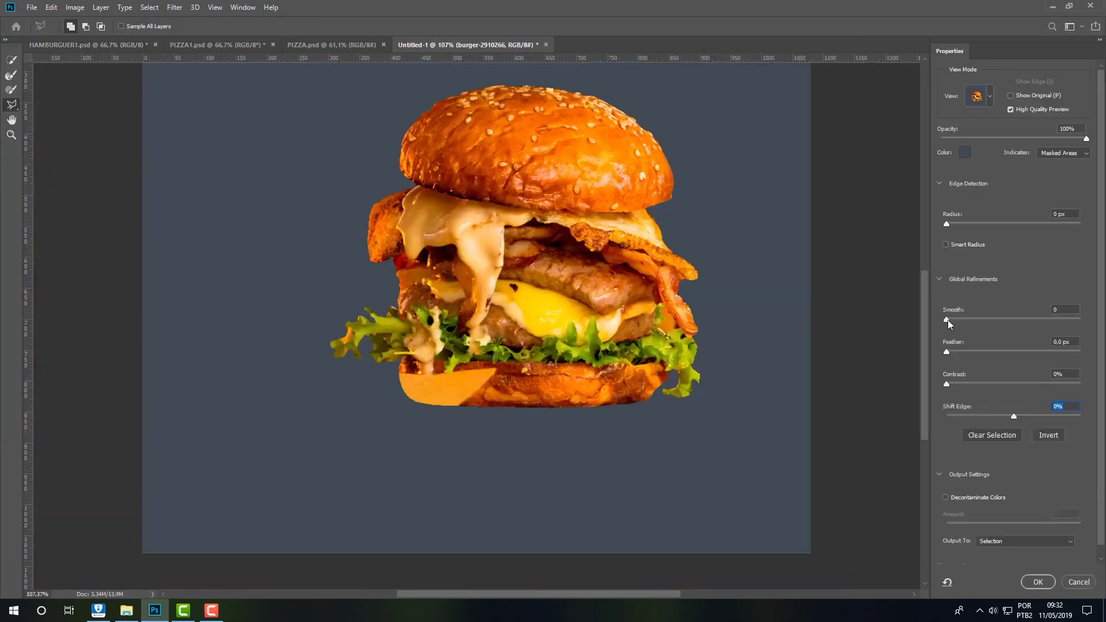
key("ctrl+0")
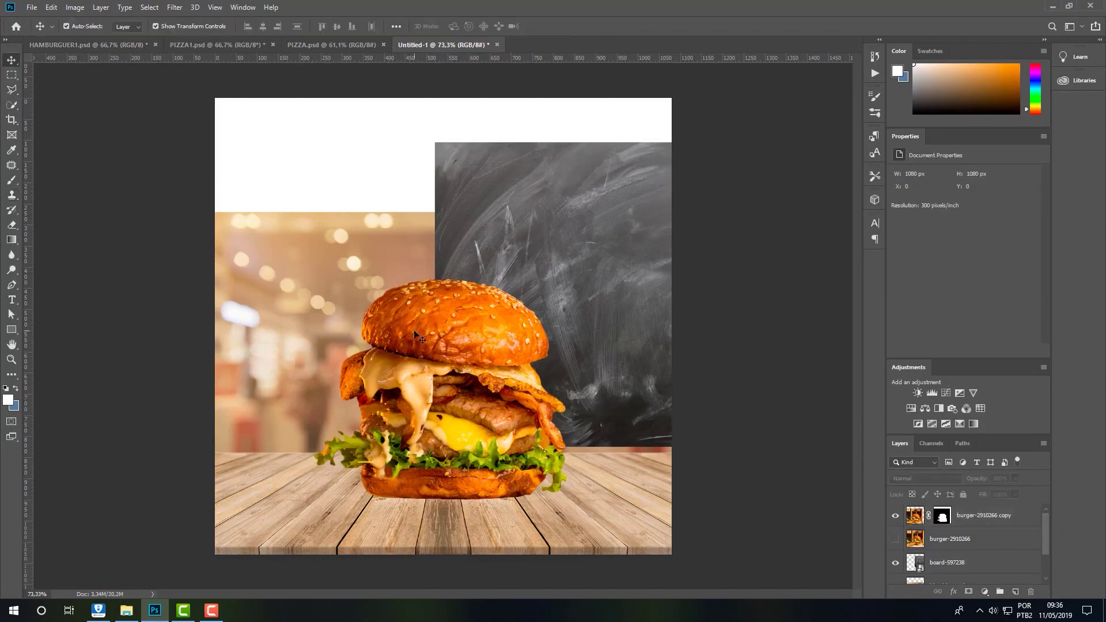